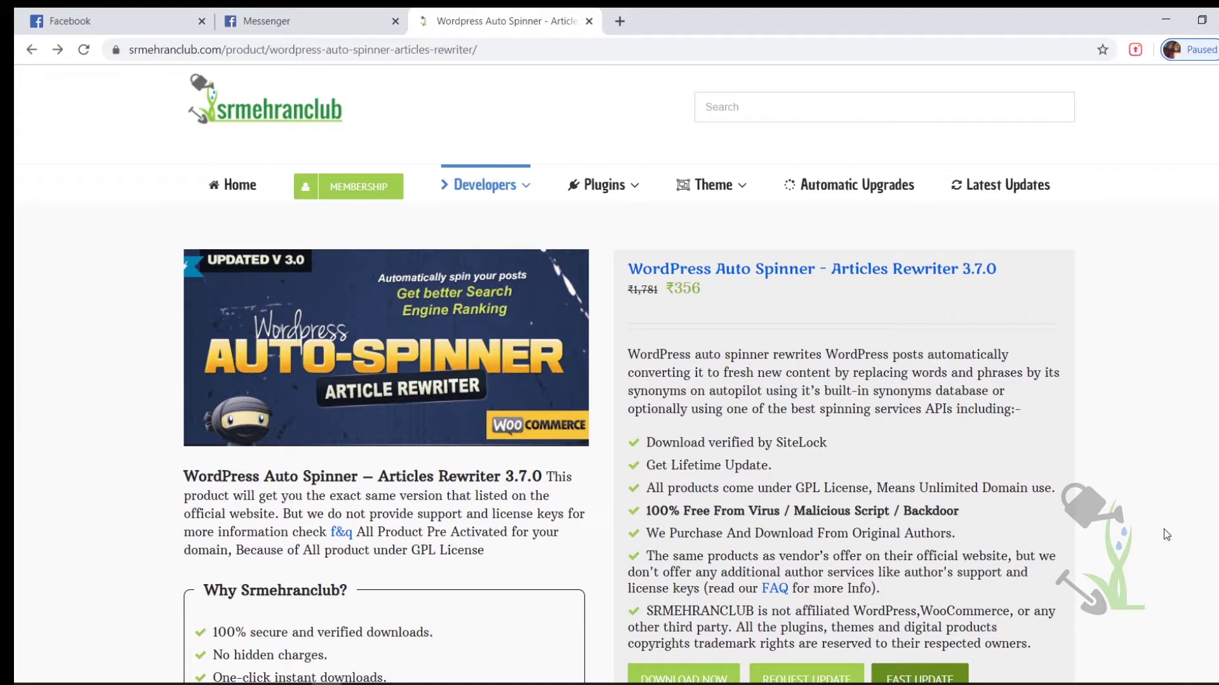
# Scroll the WordPress Auto Spinner 3.7.0 product page down to the DOWNLOAD NOW and SALES PAGE buttons
pyautogui.scroll(-5, 1159, 528)
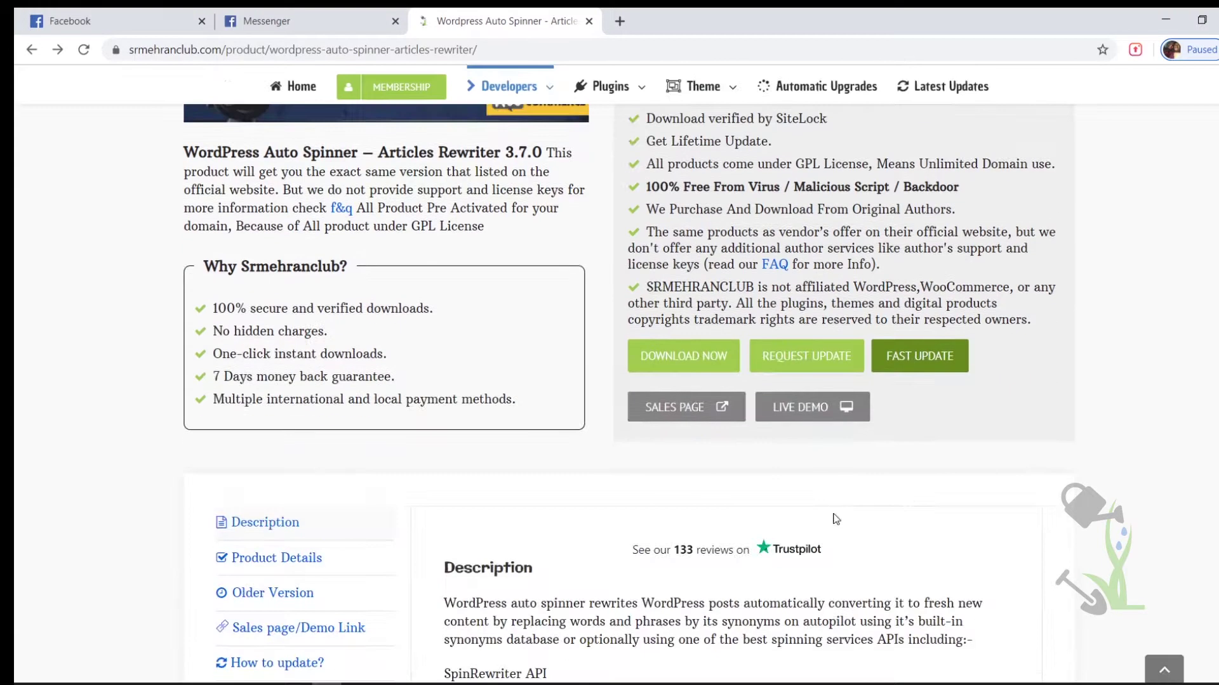
# Open the CodeCanyon sales page for Wordpress Auto Spinner in a new tab and browse its $27 listing
pyautogui.click(700, 421)
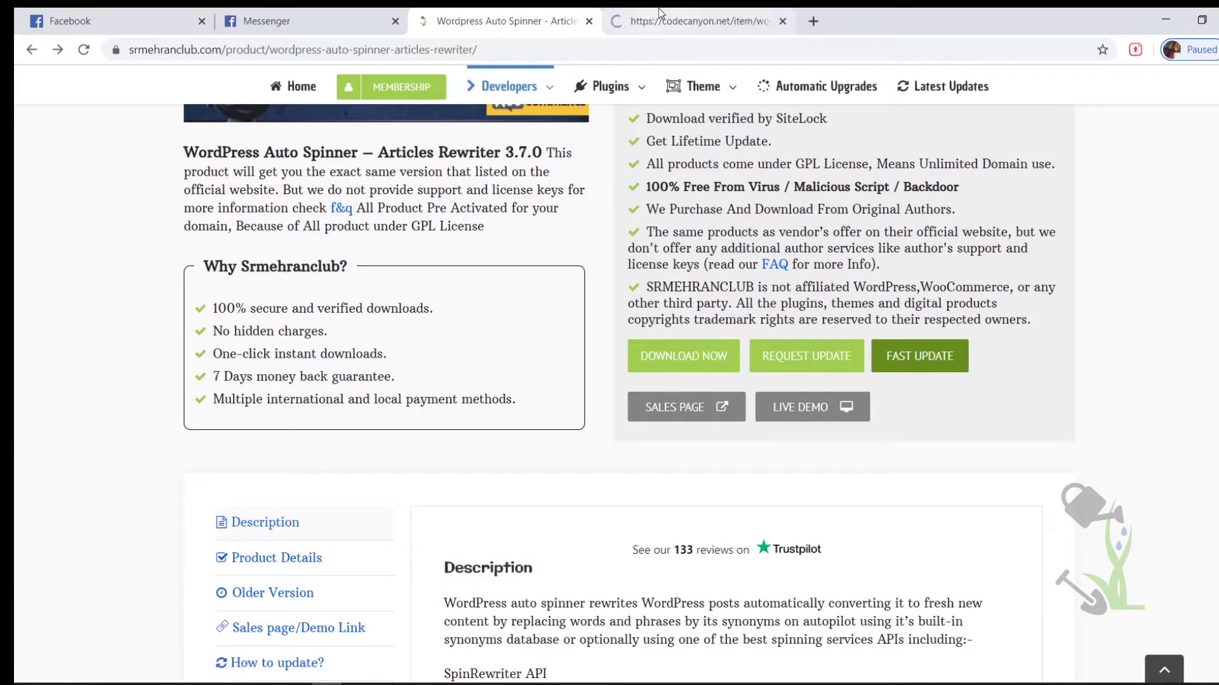
pyautogui.click(664, 12)
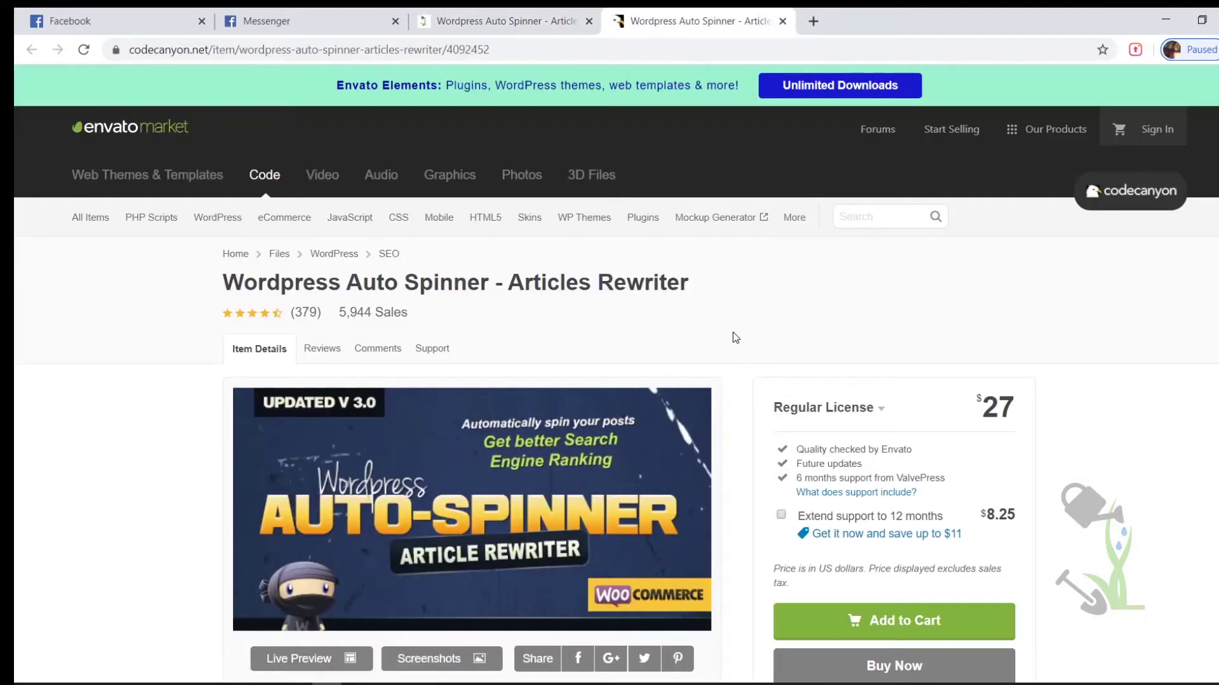
pyautogui.scroll(-5, 734, 337)
pyautogui.scroll(5, 735, 337)
pyautogui.scroll(-4, 736, 337)
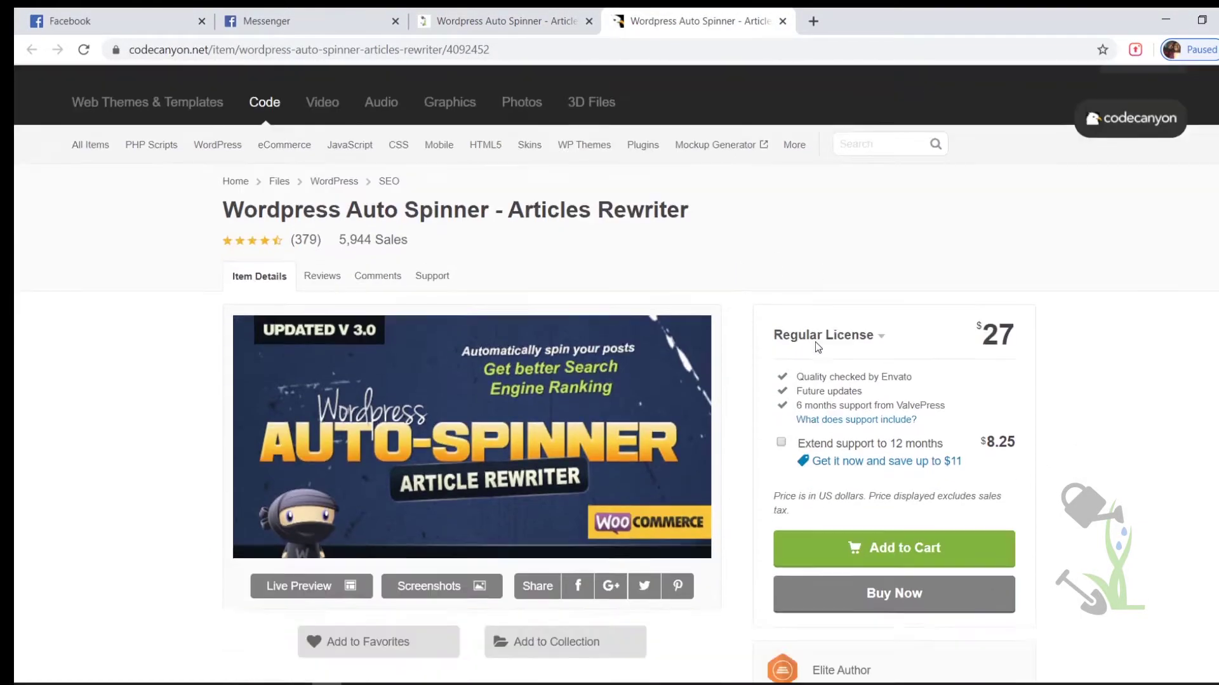
pyautogui.scroll(4, 770, 401)
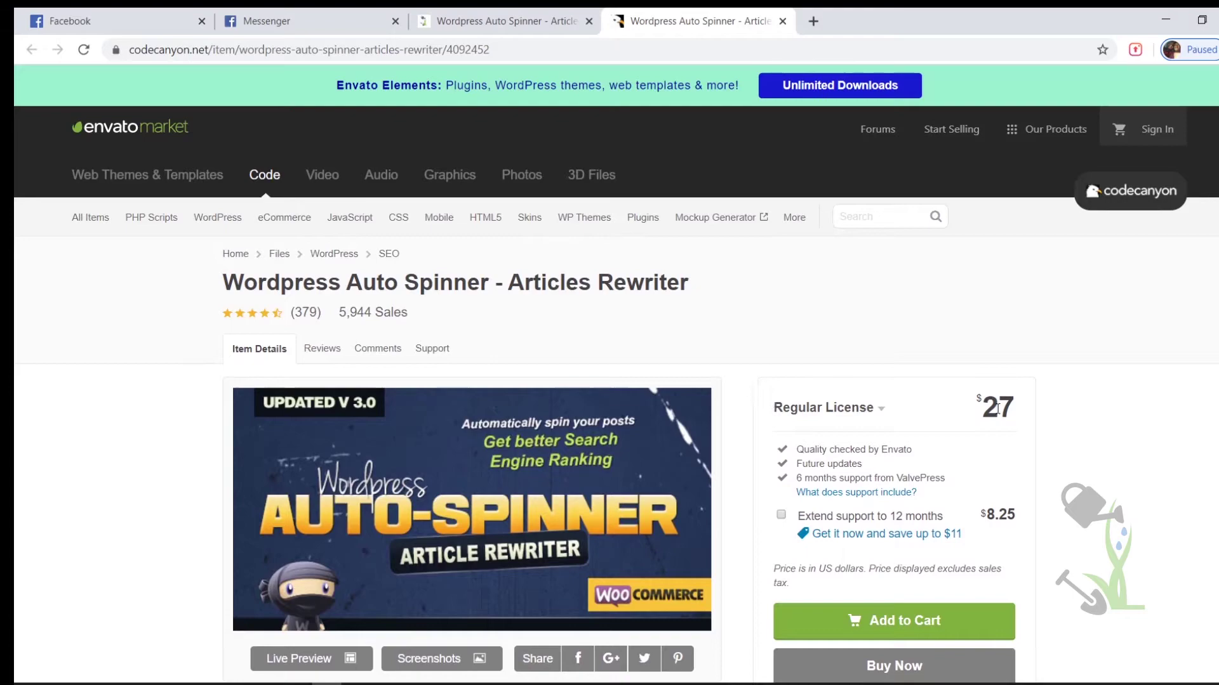
pyautogui.scroll(-9, 996, 410)
pyautogui.scroll(-2, 998, 414)
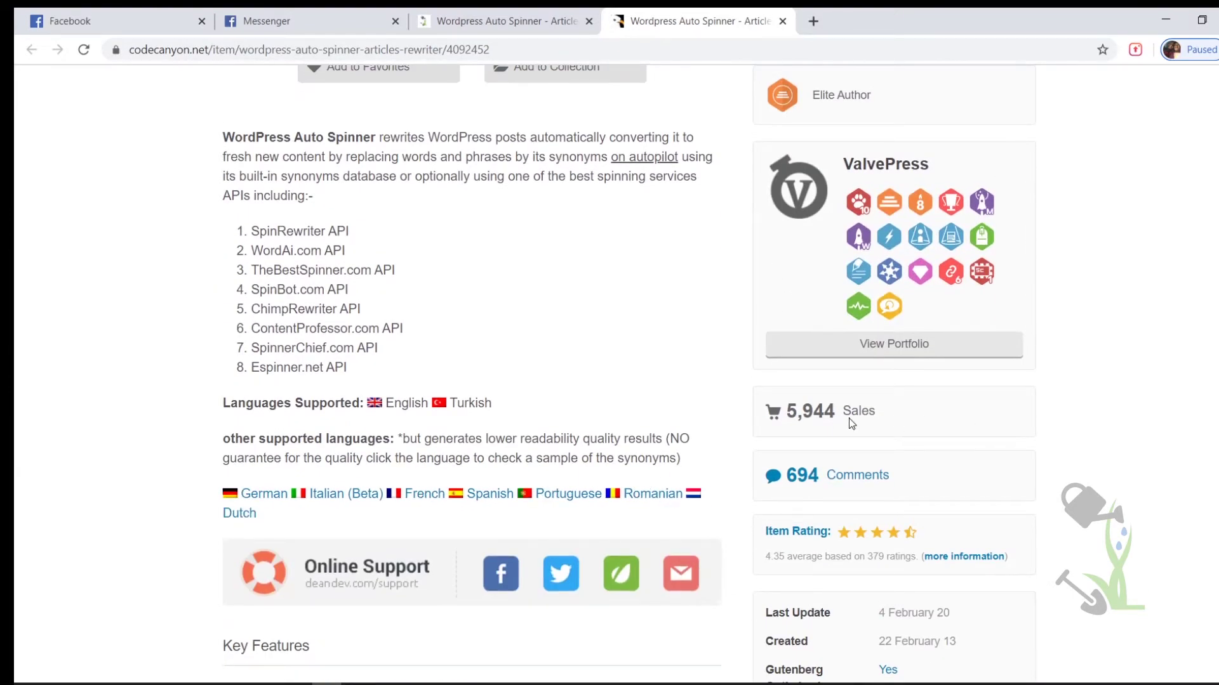
pyautogui.scroll(8, 851, 423)
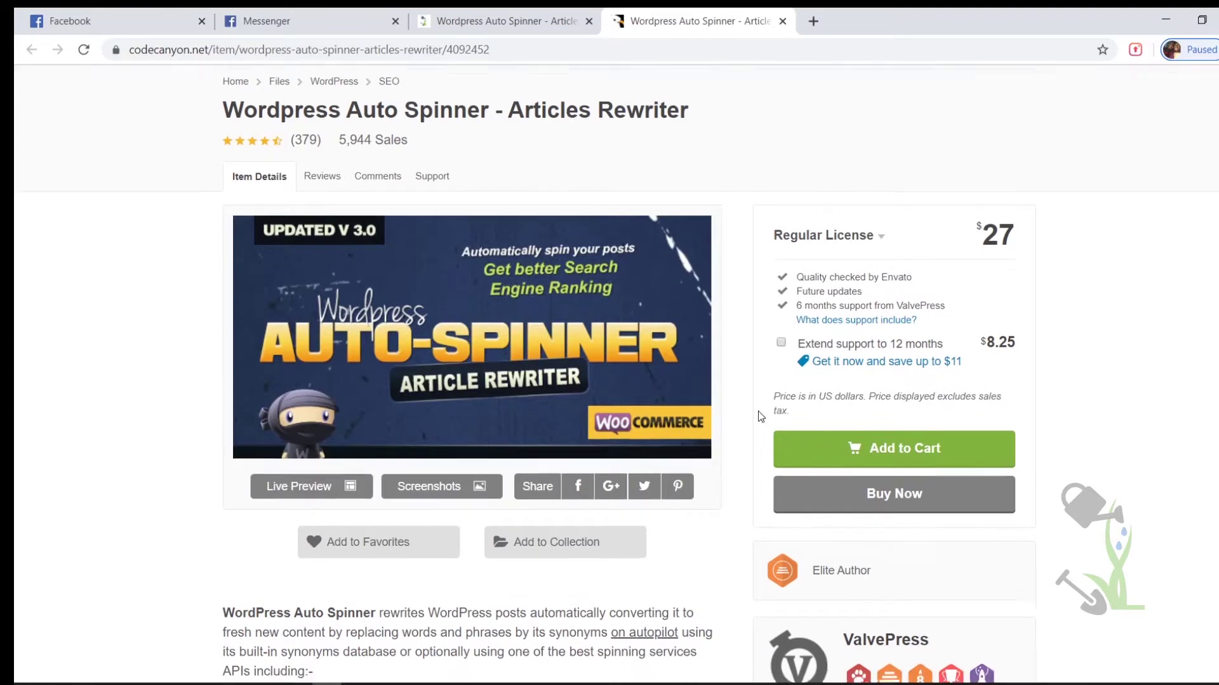
pyautogui.scroll(-7, 761, 417)
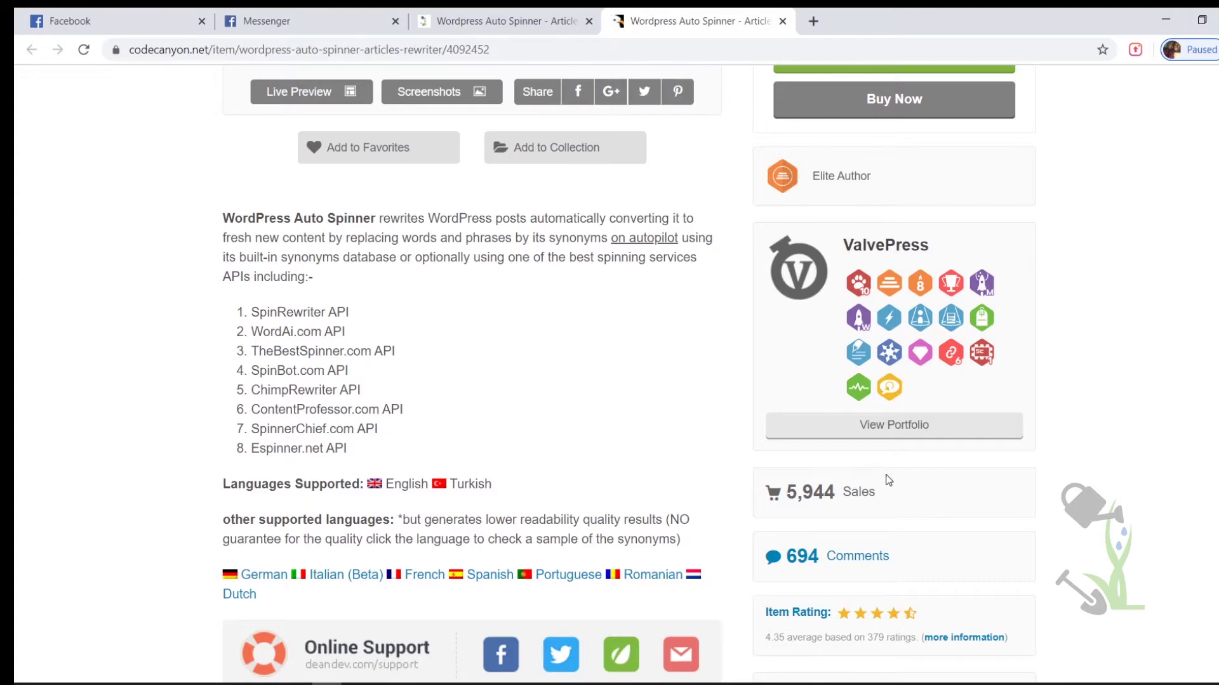
pyautogui.scroll(9, 1061, 409)
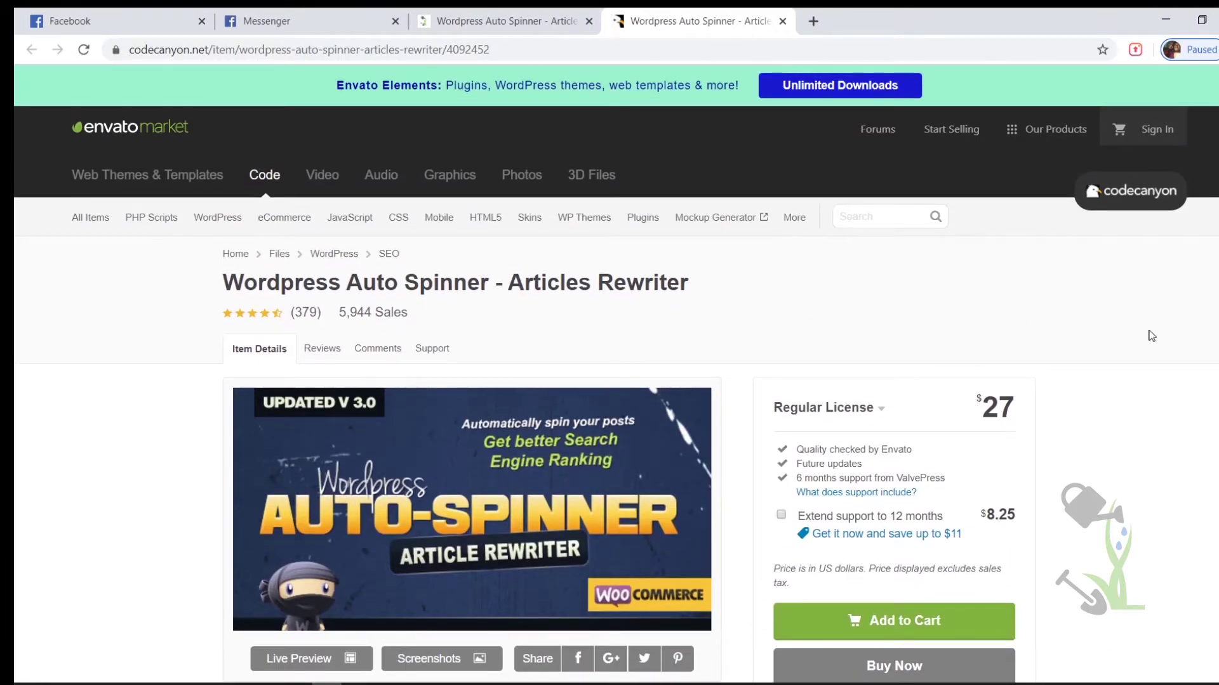
# Back on srmehranclub, start the wp-auto-spinner zip download, then cancel it from the download shelf
pyautogui.click(507, 14)
pyautogui.scroll(4, 678, 352)
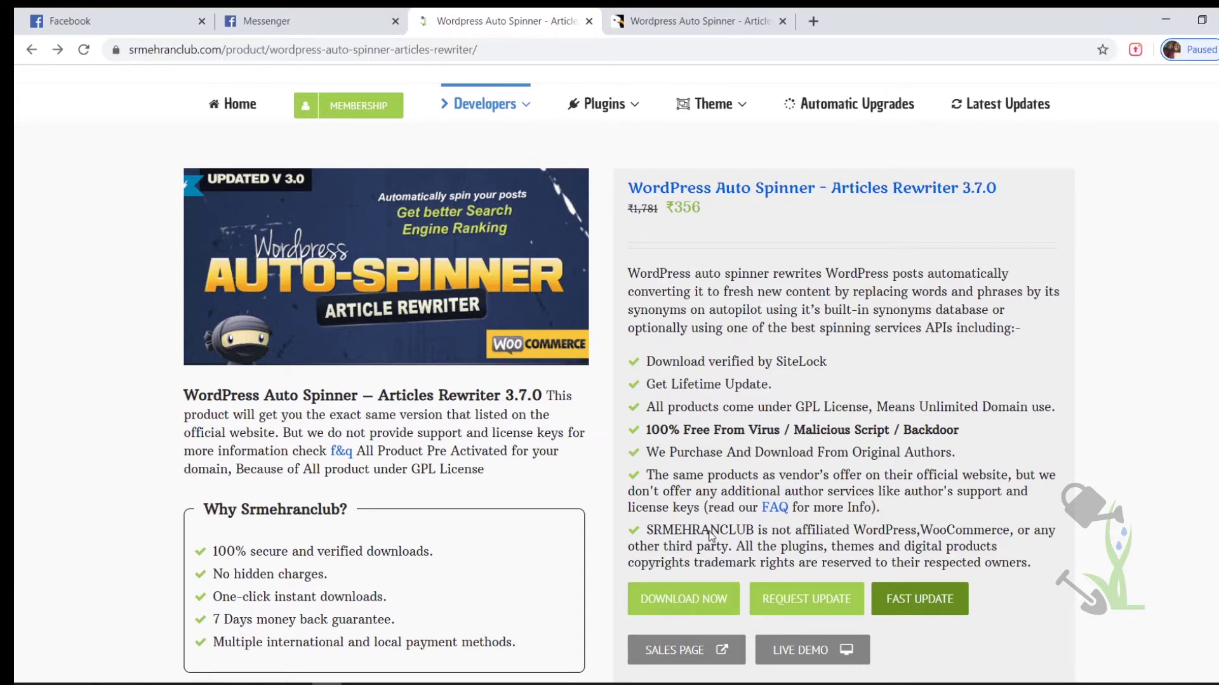
pyautogui.click(723, 611)
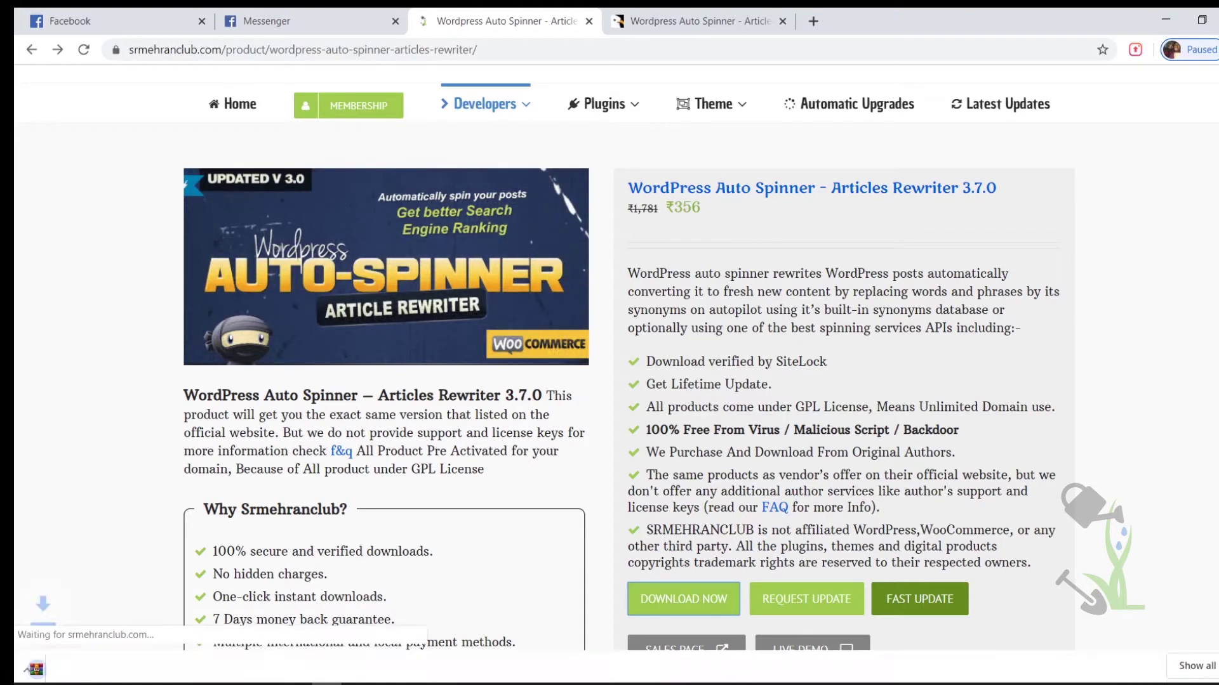
pyautogui.rightClick(143, 666)
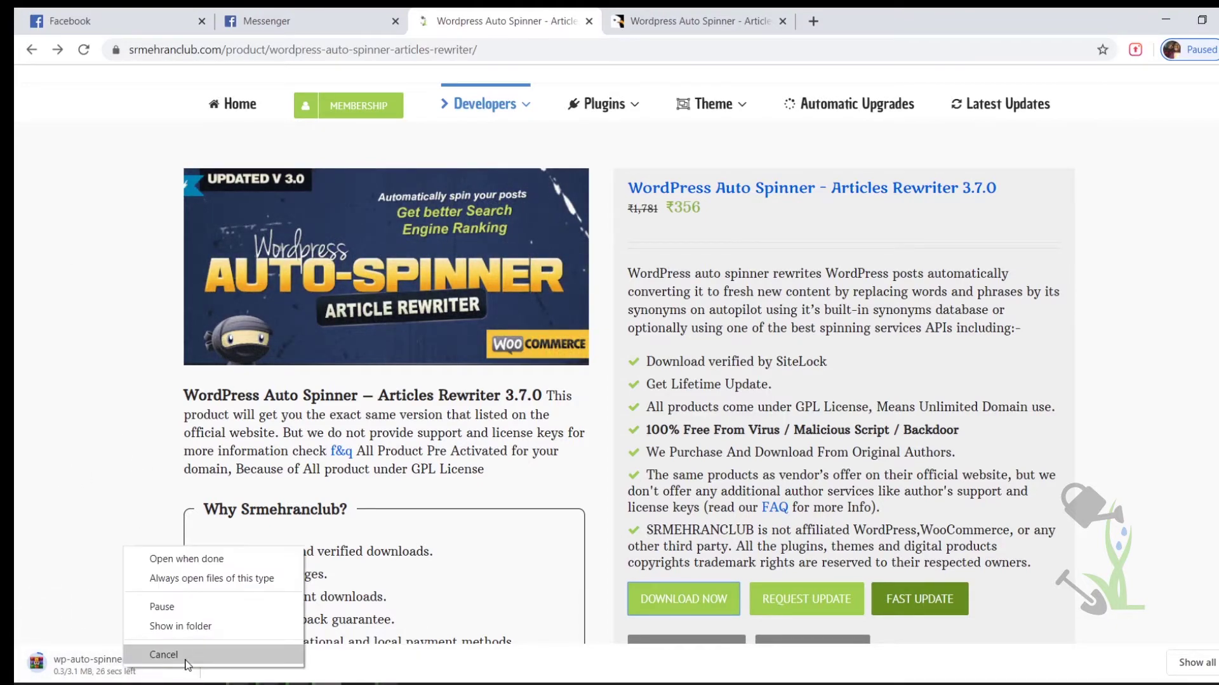
pyautogui.click(143, 661)
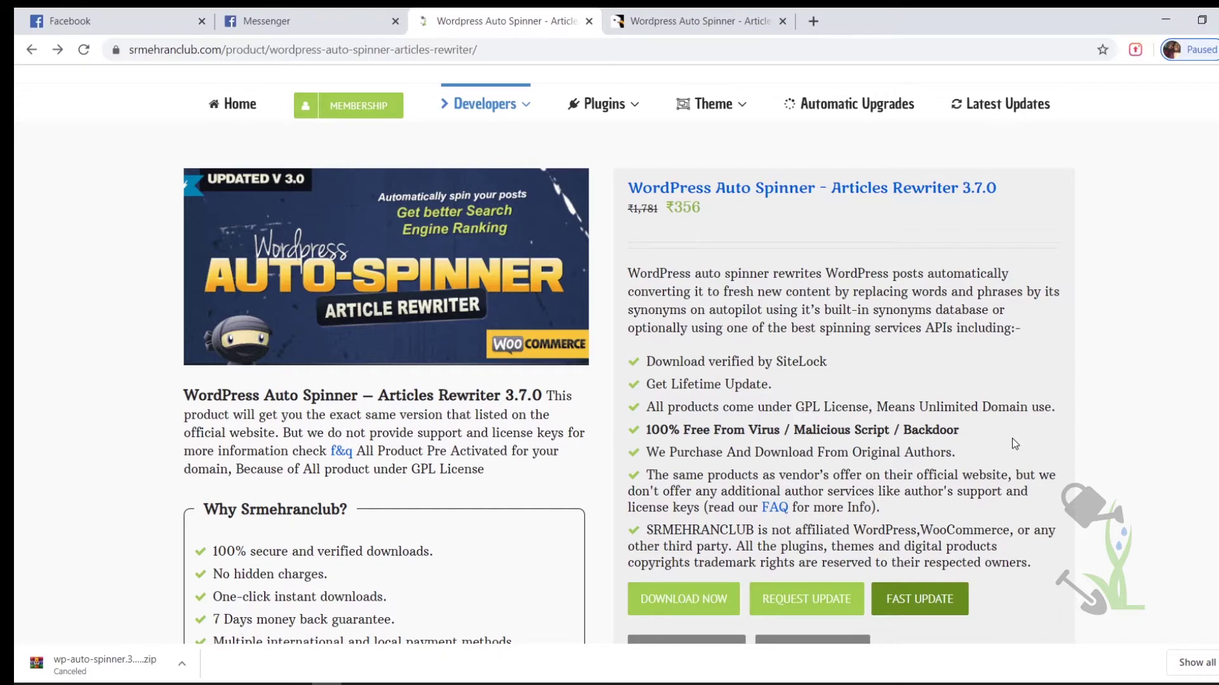
# Open the demo.hot-star.in front page with its Hello world! post in a new tab
pyautogui.hotkey('alt', 'Tab')
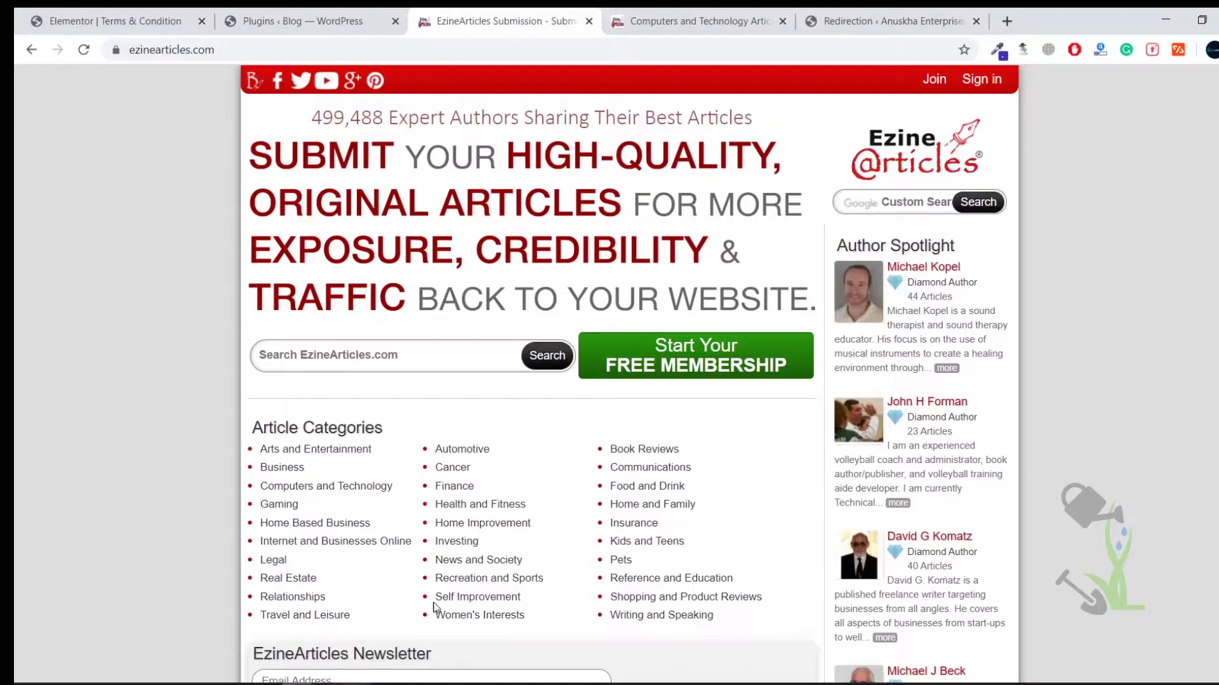
pyautogui.click(298, 20)
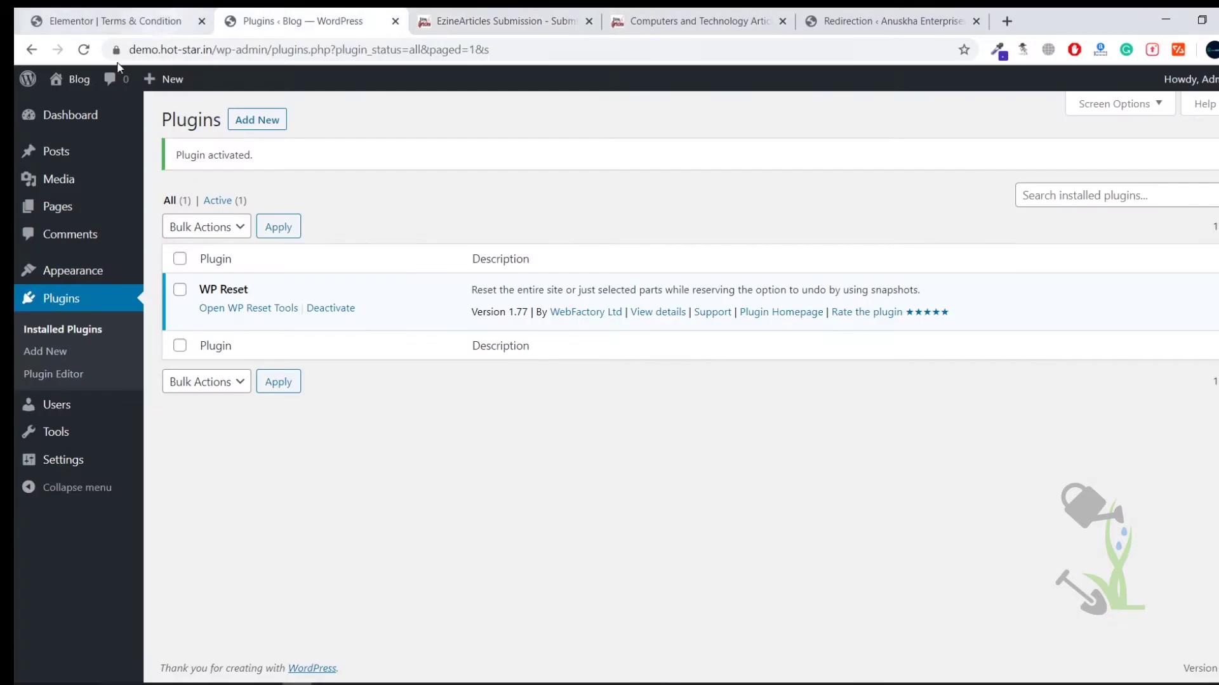
pyautogui.middleClick(75, 80)
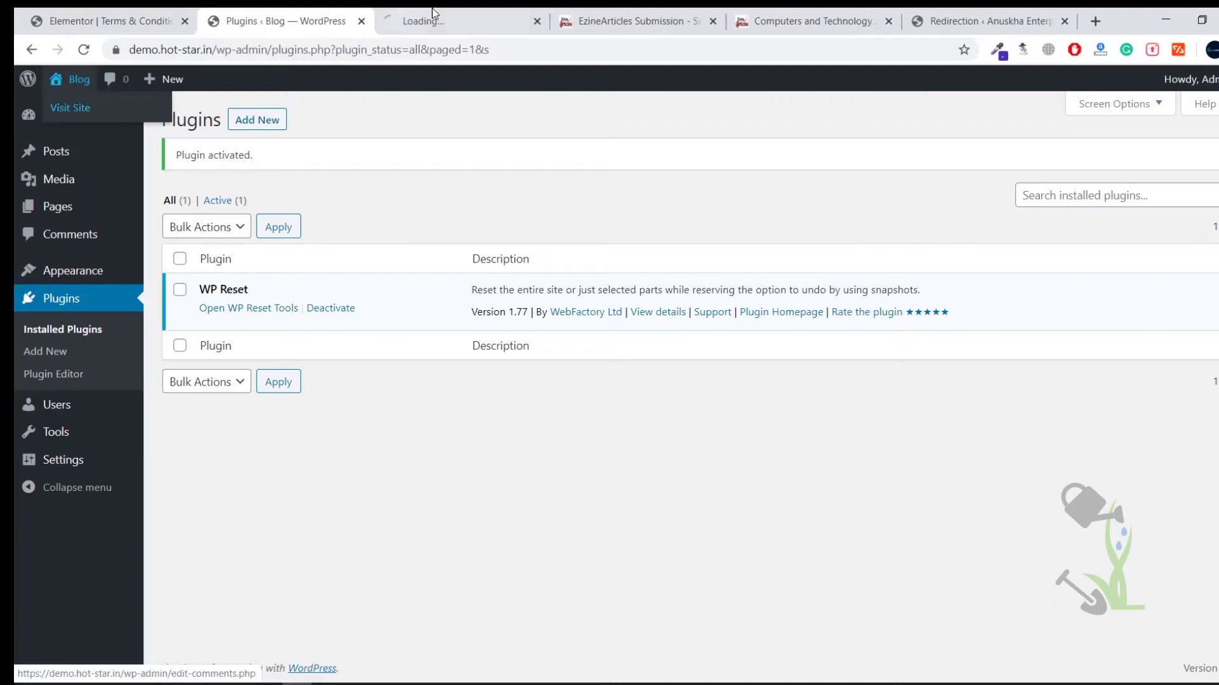
pyautogui.click(433, 14)
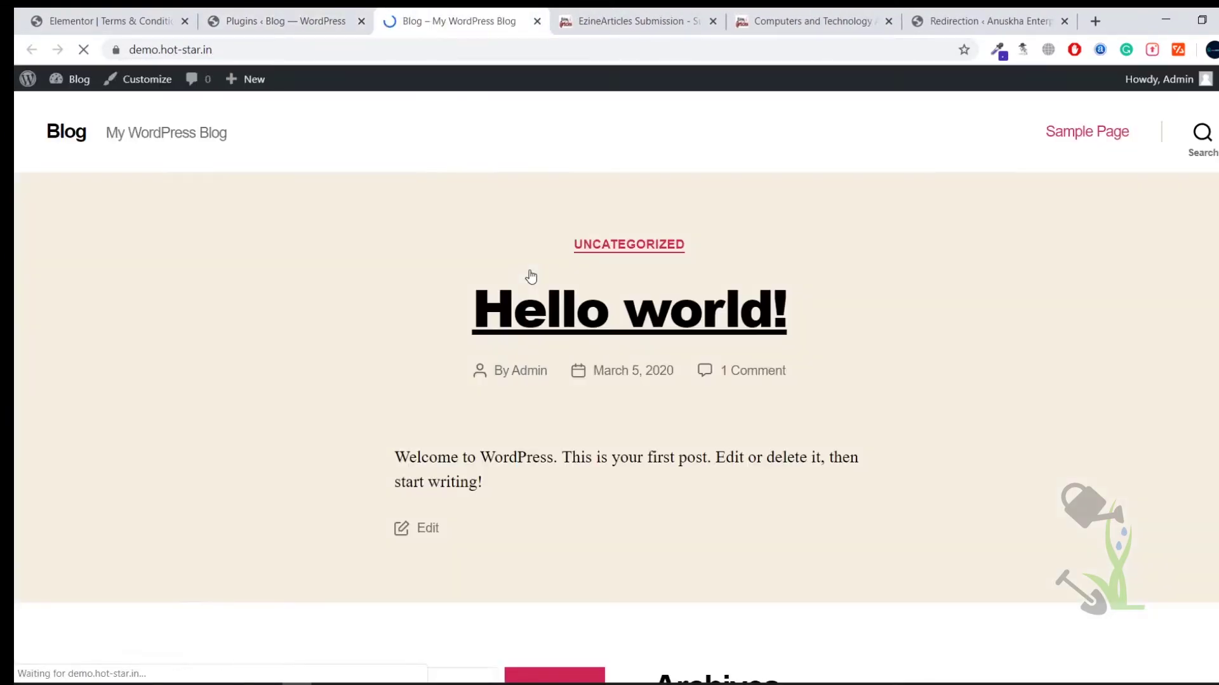
pyautogui.scroll(-5, 546, 285)
pyautogui.scroll(5, 558, 291)
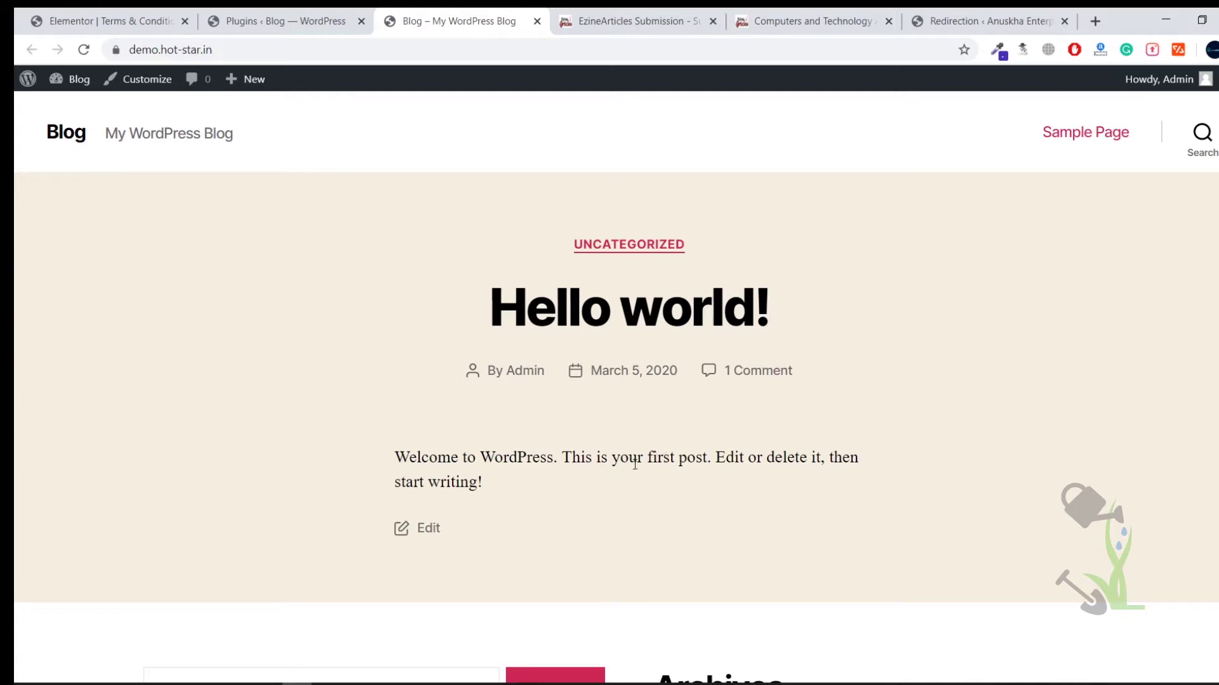
# Enter the site's wp-admin Dashboard address using the address bar suggestion
pyautogui.click(528, 48)
pyautogui.click(649, 94)
pyautogui.click(647, 49)
pyautogui.click(661, 56)
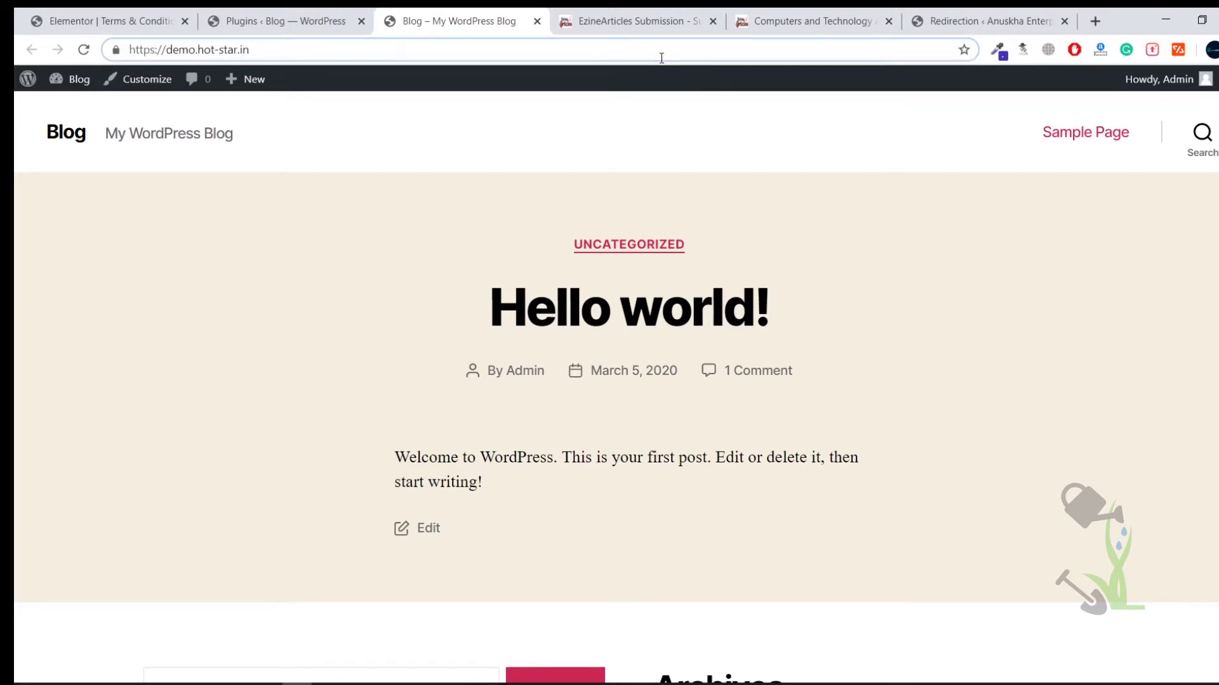
pyautogui.write('wp')
pyautogui.press('Down')
pyautogui.press('Down')
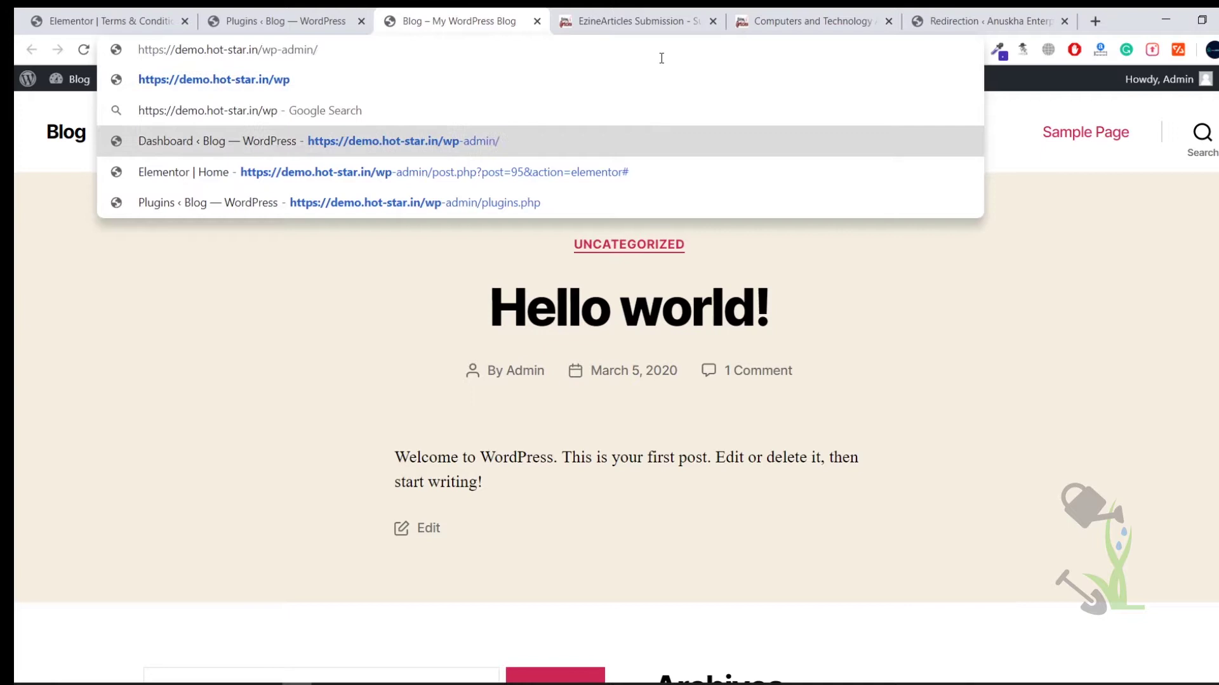
# Load demo.hot-star.in/wp-admin/ and bring up the Plugins submenu in the admin sidebar
pyautogui.press('Return')
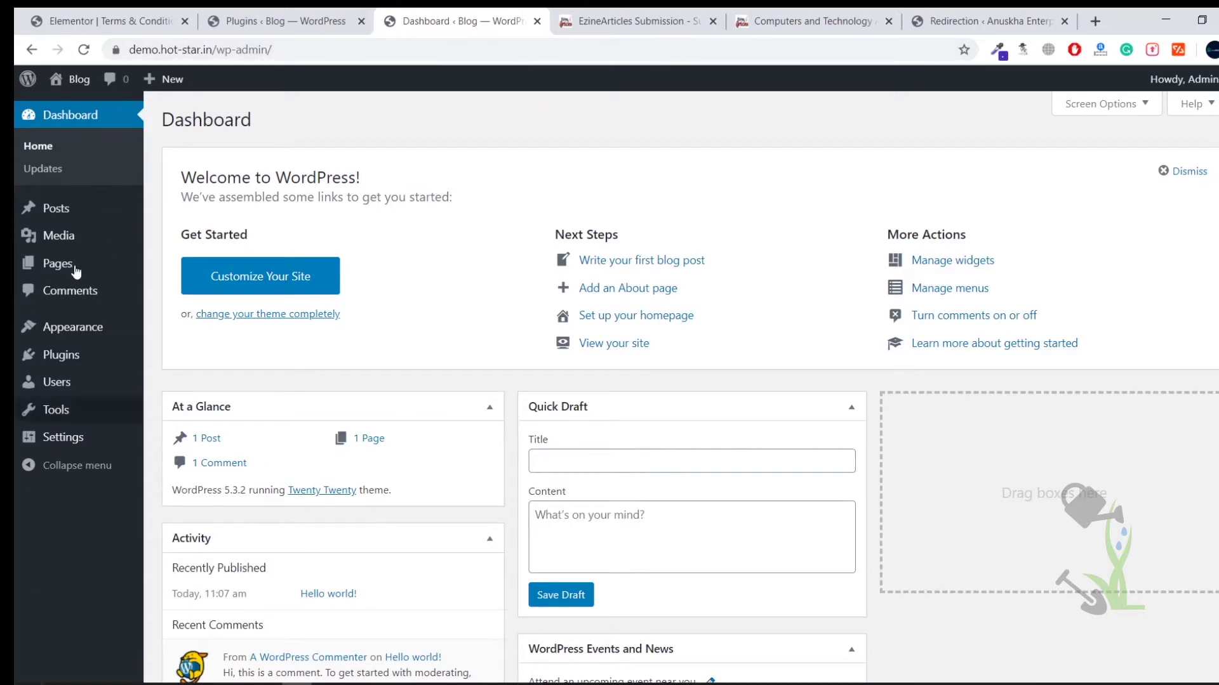
pyautogui.moveTo(63, 368)
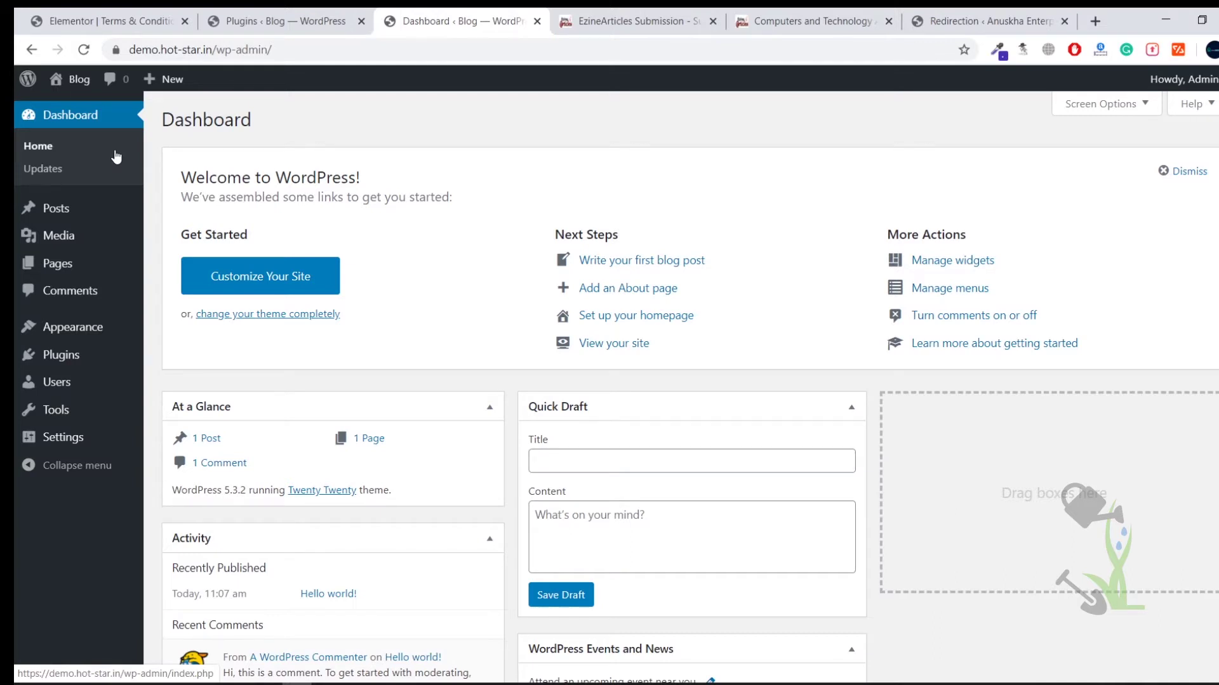
pyautogui.moveTo(72, 327)
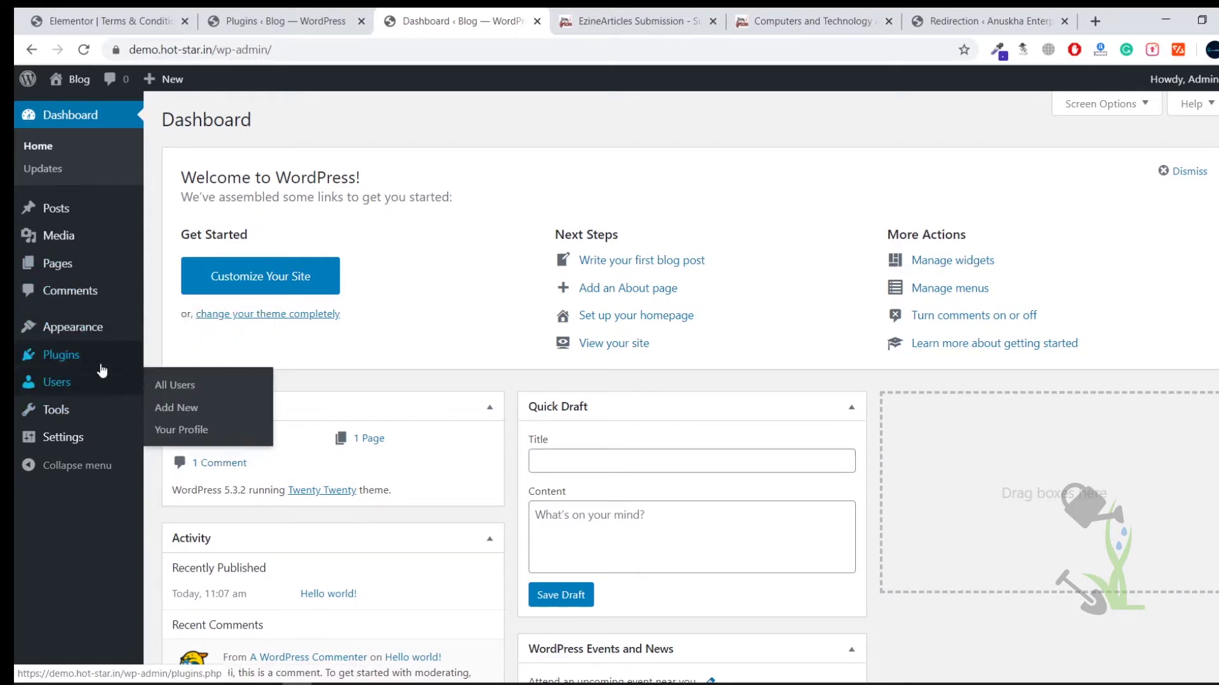
pyautogui.moveTo(105, 357)
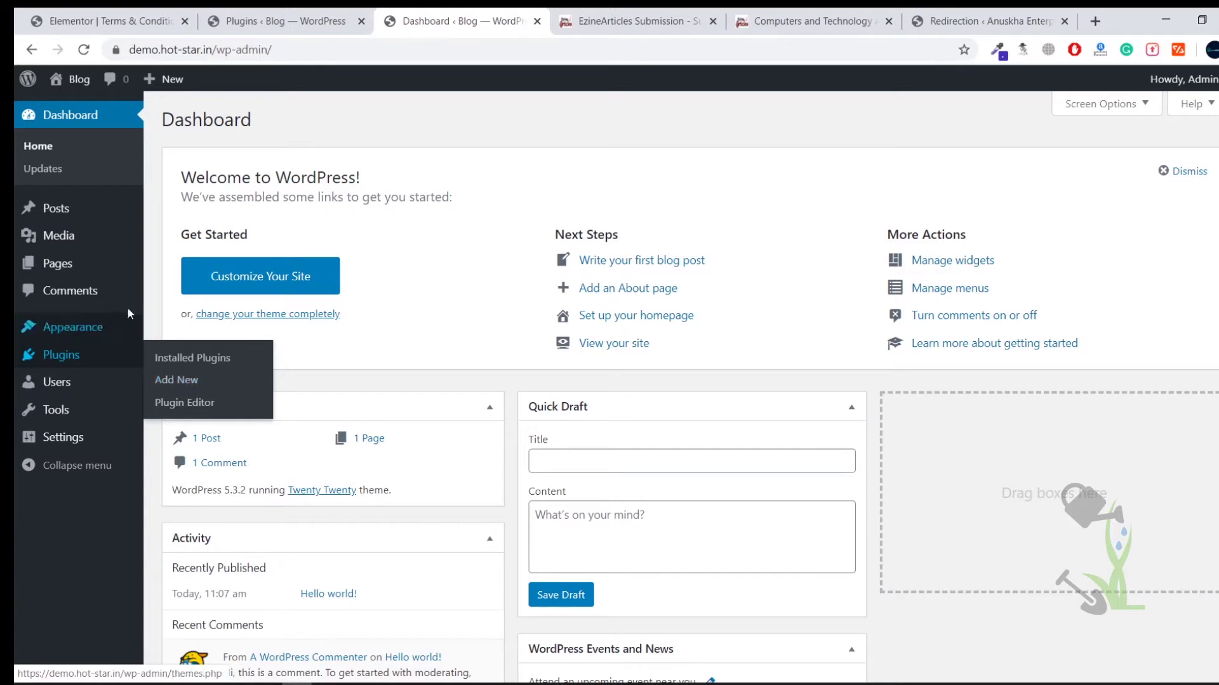
# Open the Add Plugins page and browse the Popular plugins list, such as Contact Form 7 and Yoast SEO
pyautogui.click(202, 387)
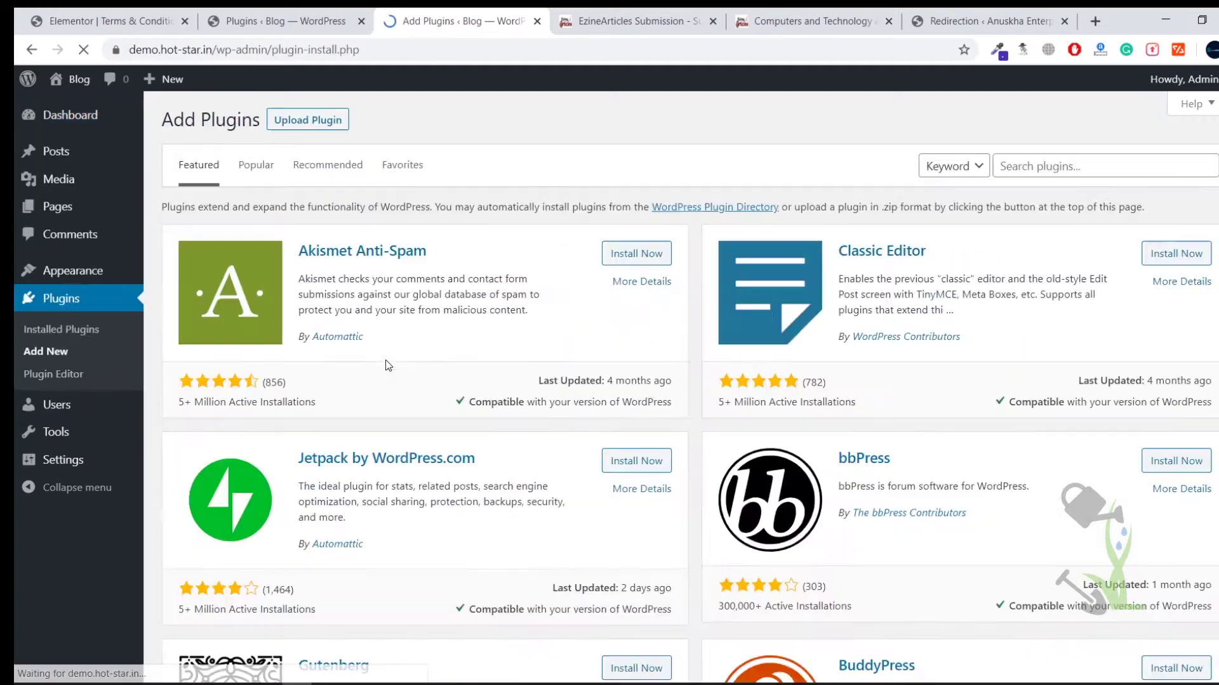
pyautogui.scroll(-7, 712, 283)
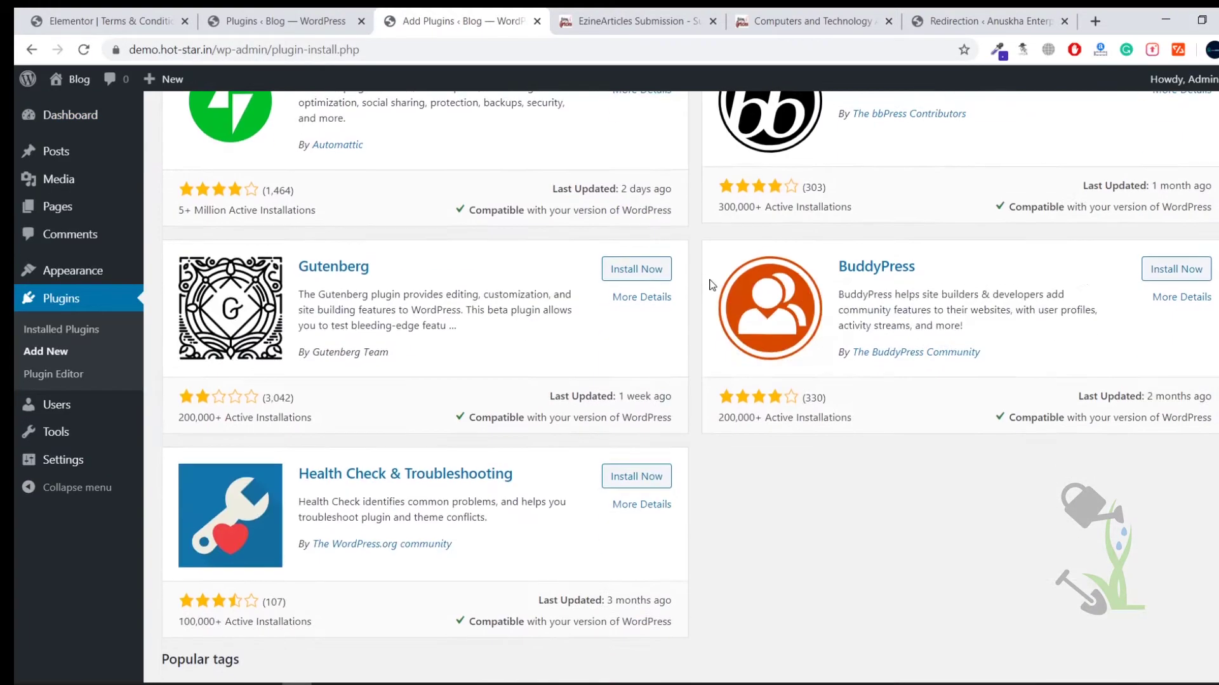
pyautogui.scroll(4, 712, 285)
pyautogui.scroll(3, 712, 283)
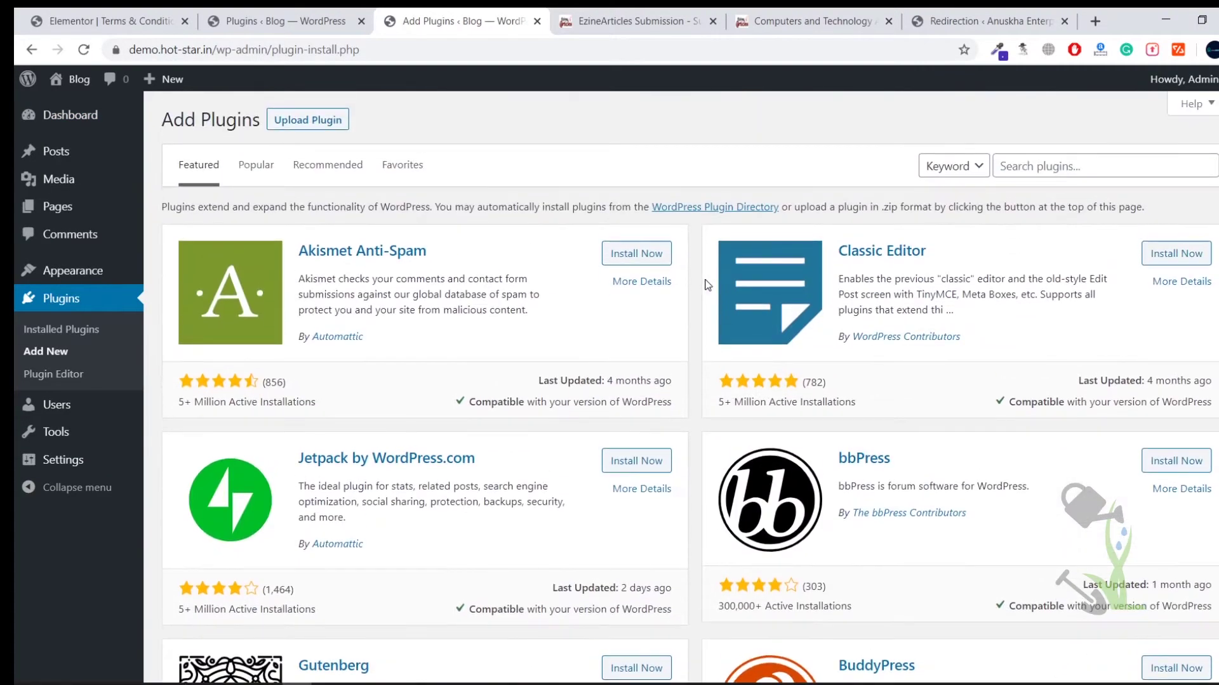
pyautogui.click(249, 178)
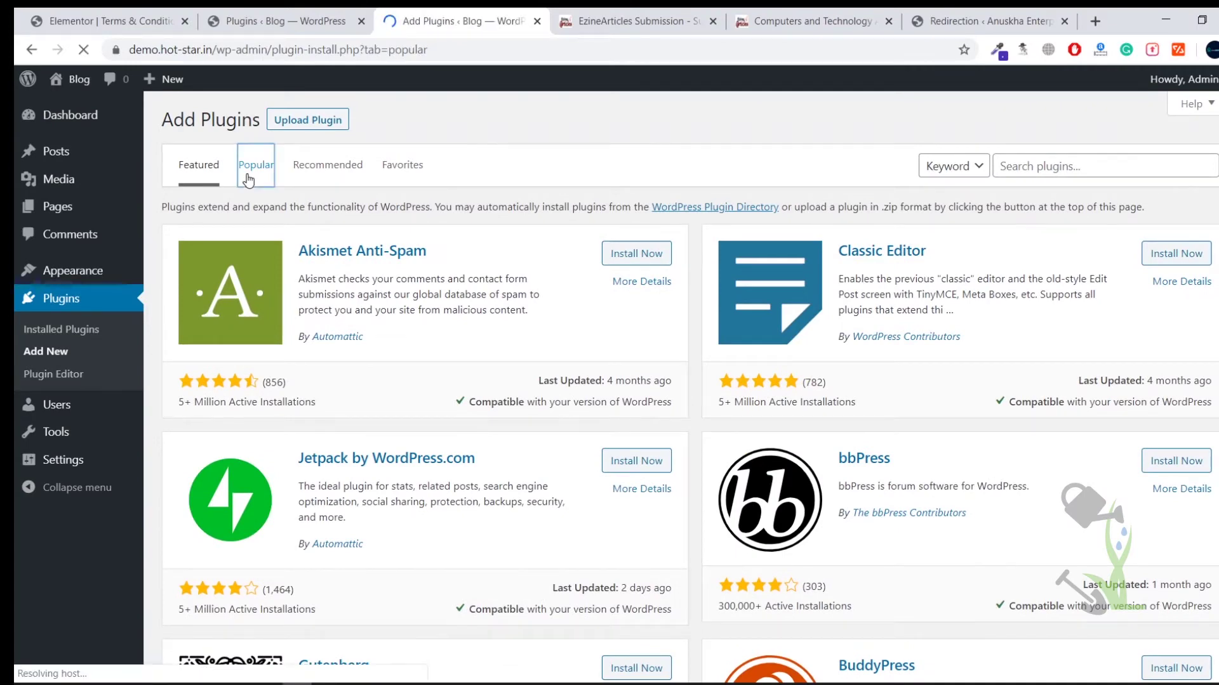
pyautogui.scroll(-13, 696, 398)
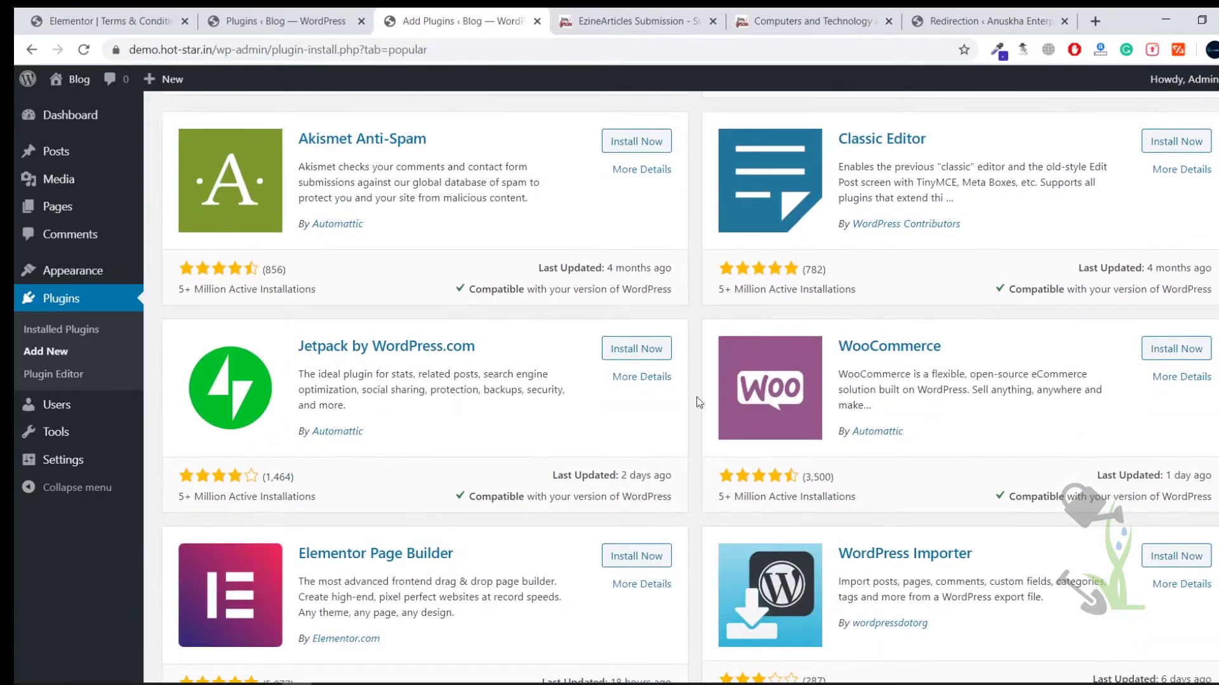
pyautogui.scroll(5, 734, 409)
pyautogui.scroll(7, 734, 409)
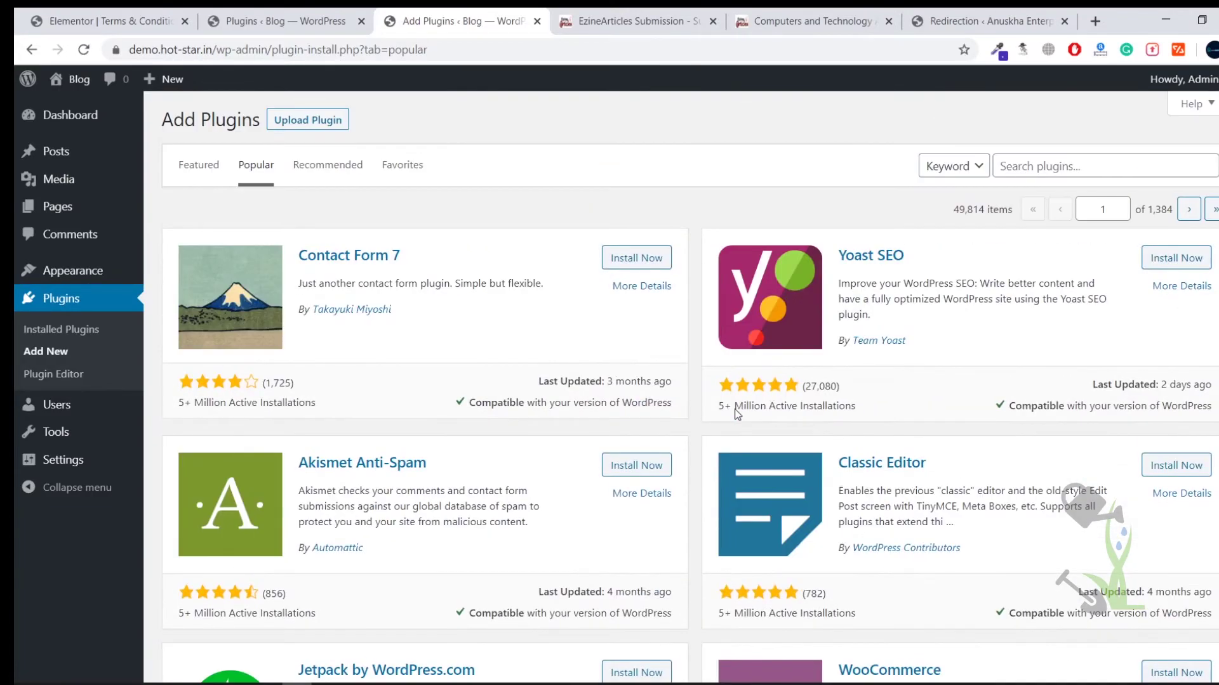
pyautogui.scroll(-18, 737, 413)
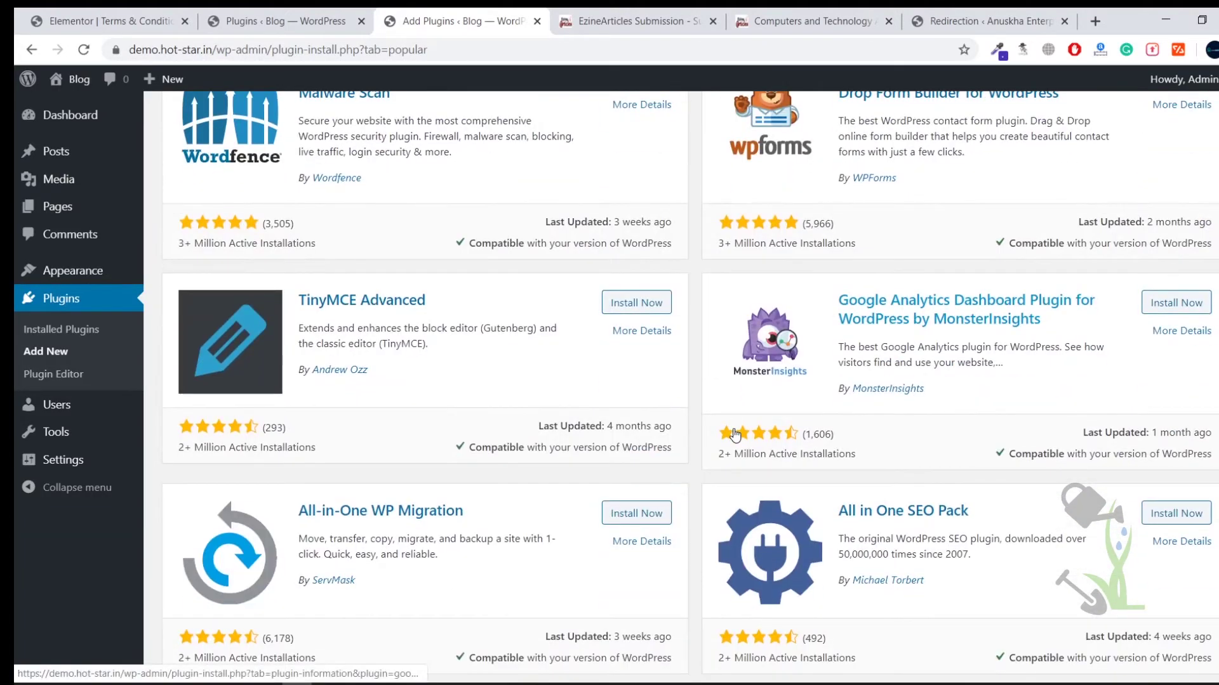
pyautogui.scroll(14, 734, 434)
pyautogui.scroll(5, 734, 436)
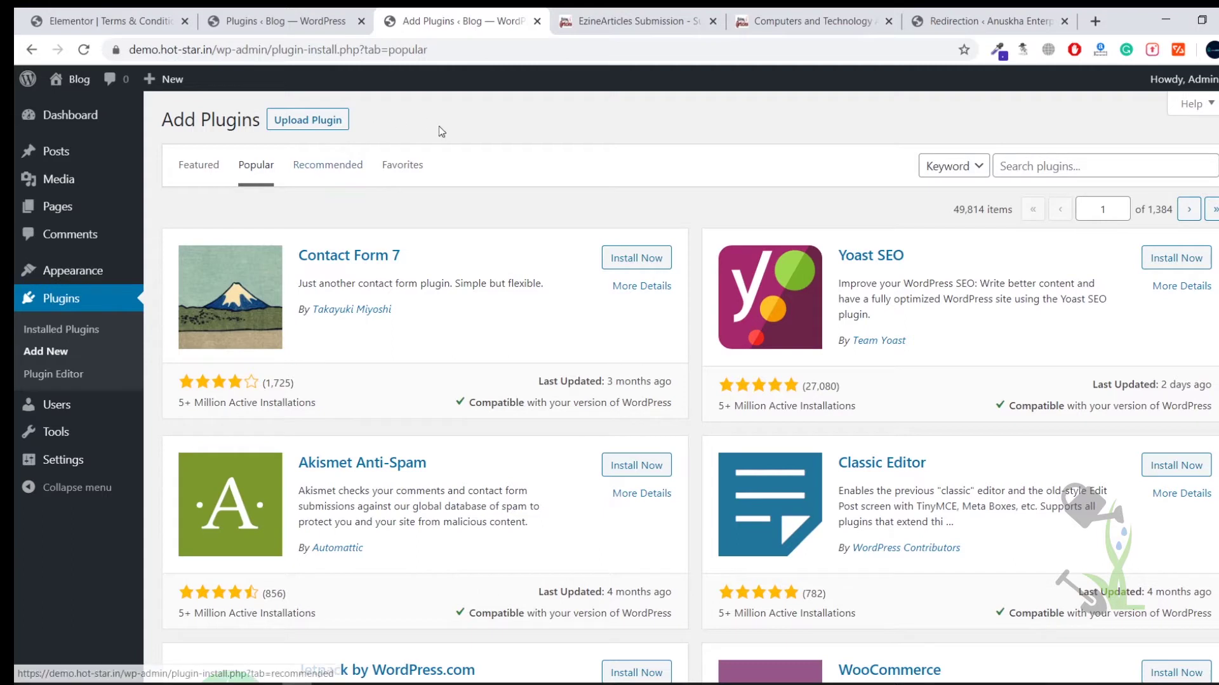
# Choose wp-auto-spinner.3.7.0-1.zip from the Theme & Plugins folder for upload
pyautogui.click(341, 123)
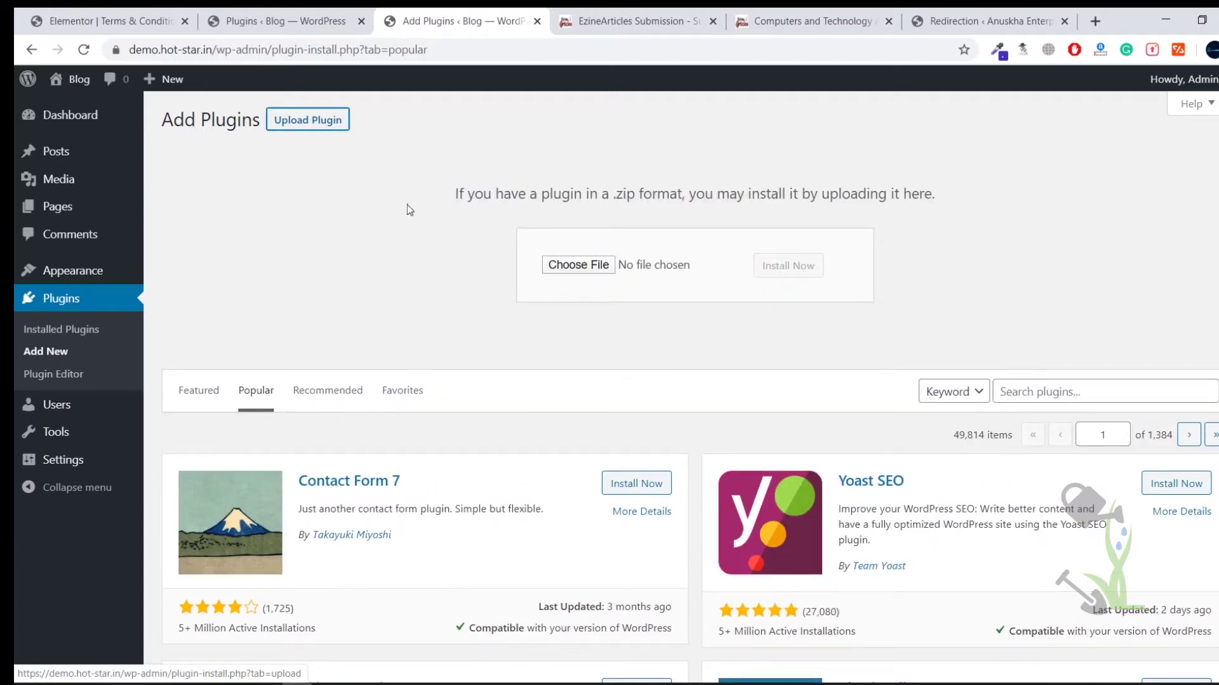
pyautogui.click(592, 266)
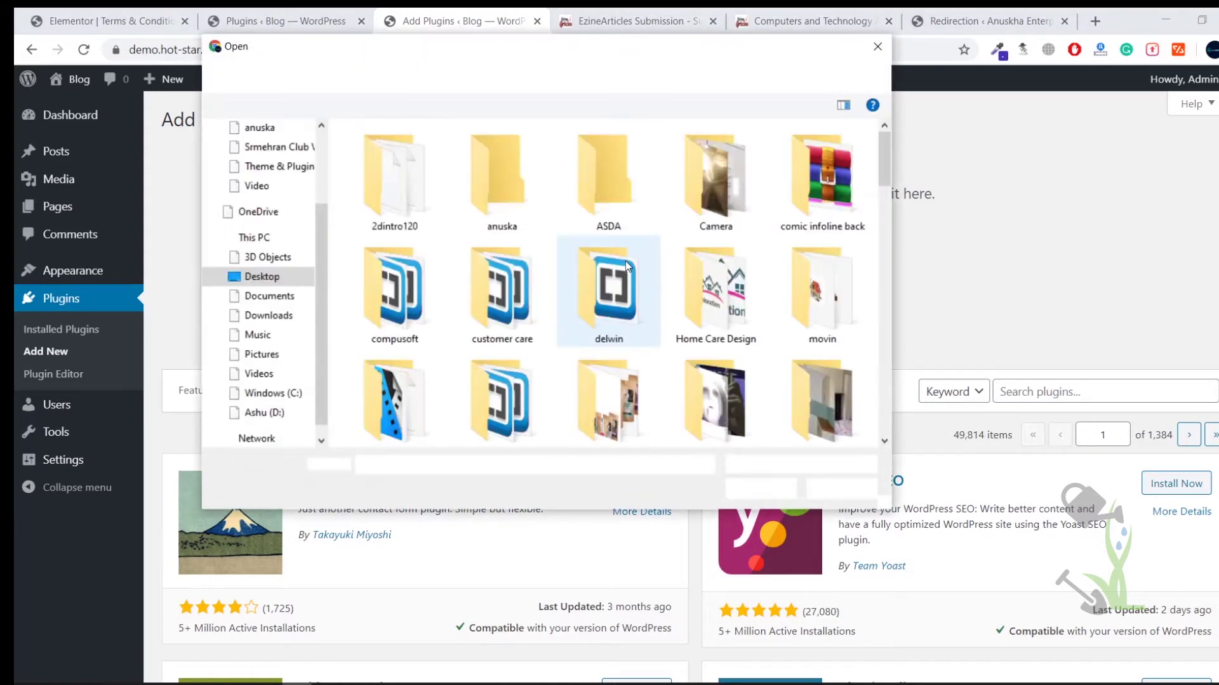
pyautogui.click(279, 166)
pyautogui.click(482, 306)
pyautogui.doubleClick(412, 424)
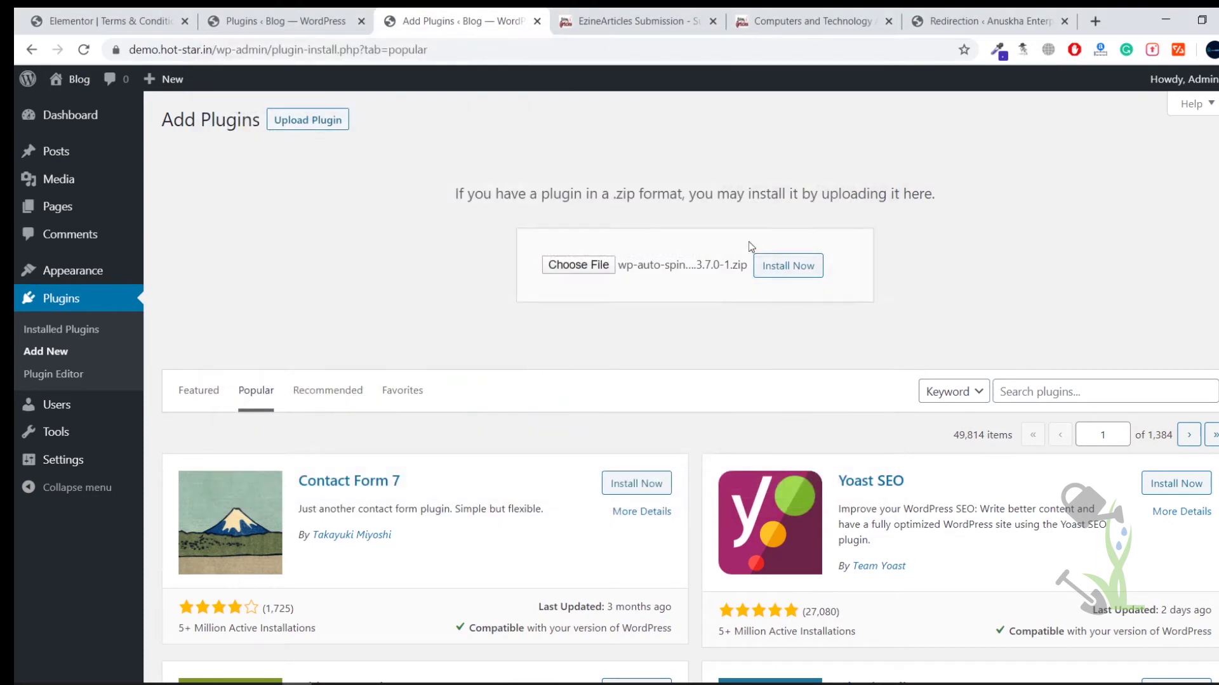
# Install and activate the uploaded Wordpress Auto Spinner - Post Rewriter 3.7.0 plugin
pyautogui.click(778, 266)
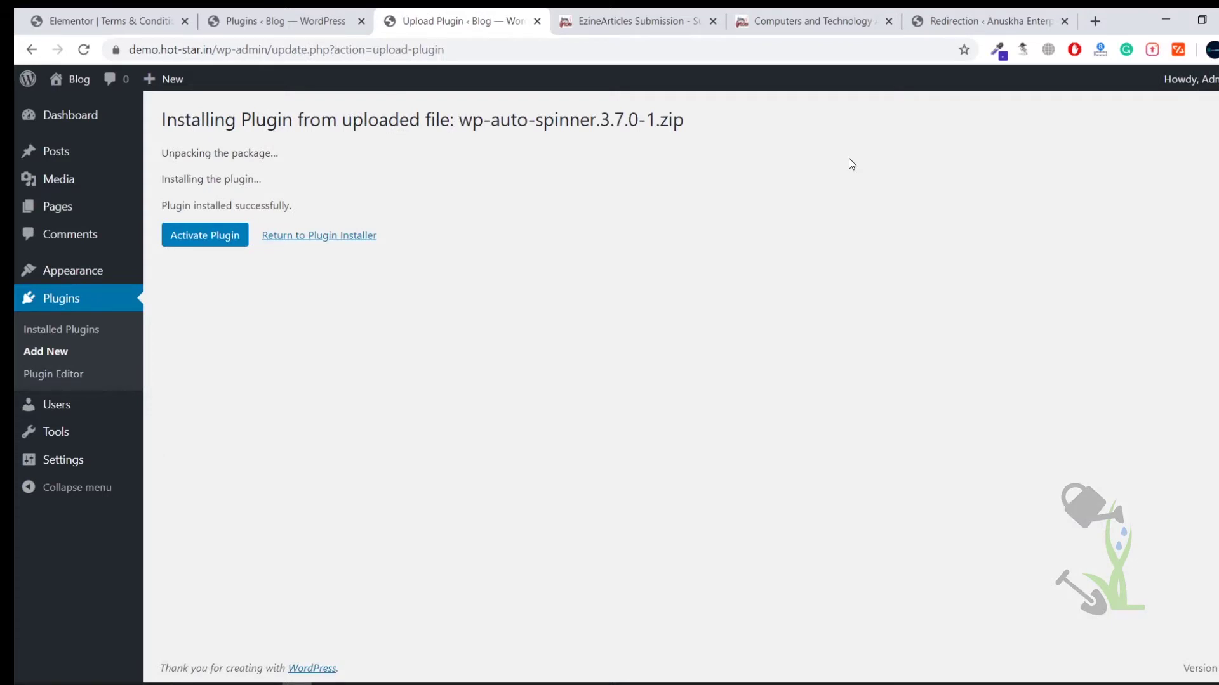
pyautogui.click(216, 240)
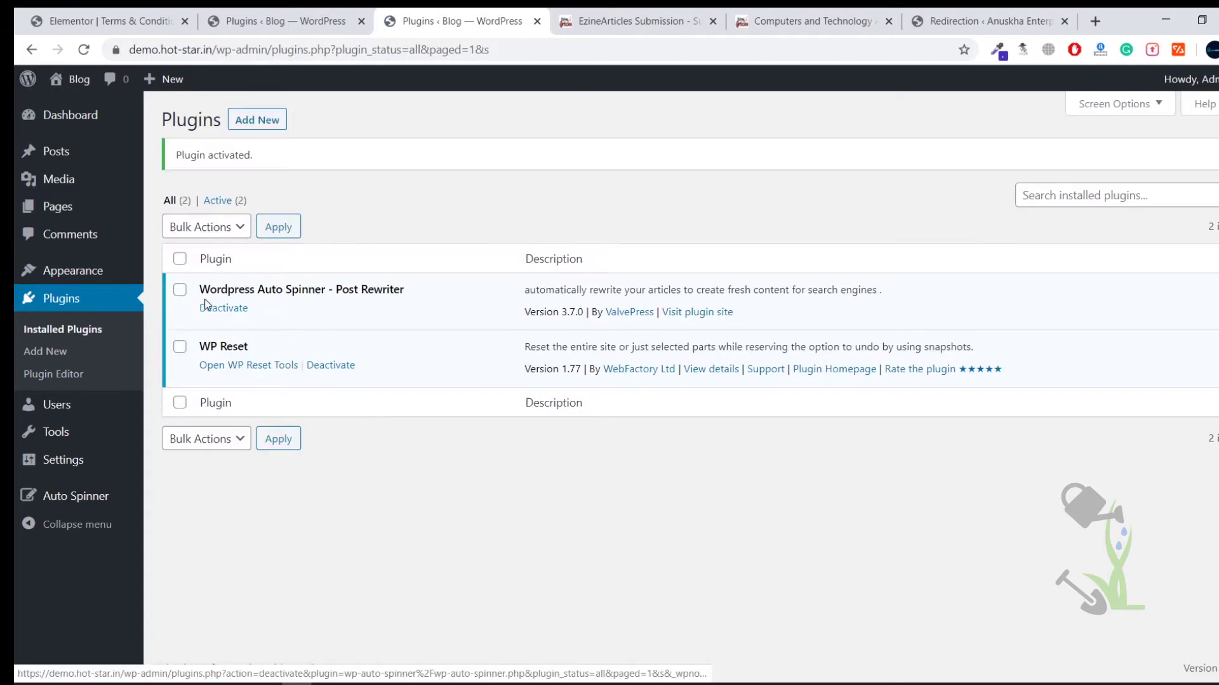
pyautogui.moveTo(209, 289); pyautogui.dragTo(407, 291)
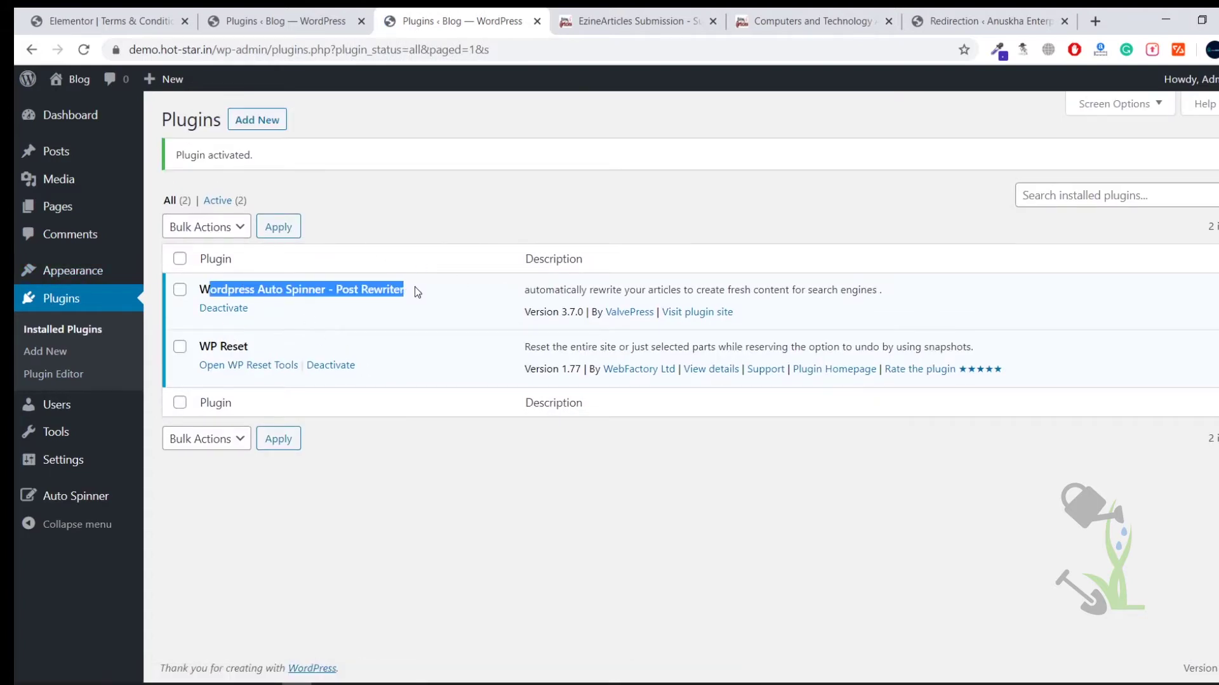
pyautogui.click(415, 287)
pyautogui.moveTo(104, 195)
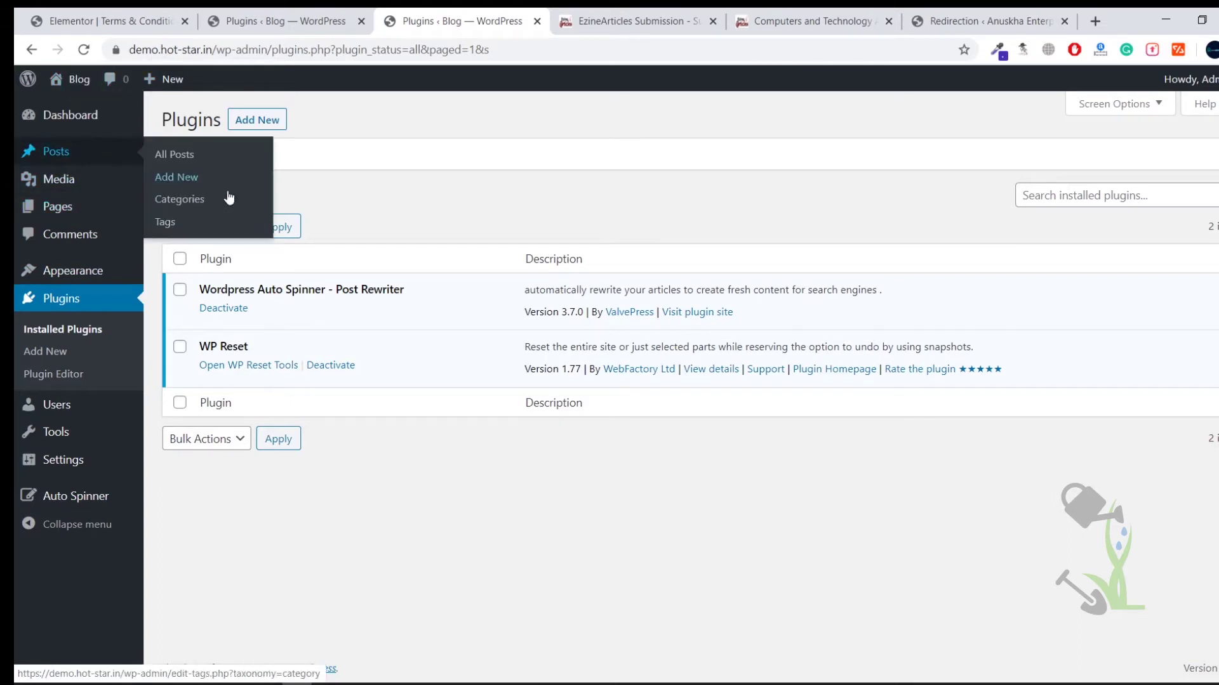
# Start a new blank post and dismiss the editor's welcome tip
pyautogui.click(190, 181)
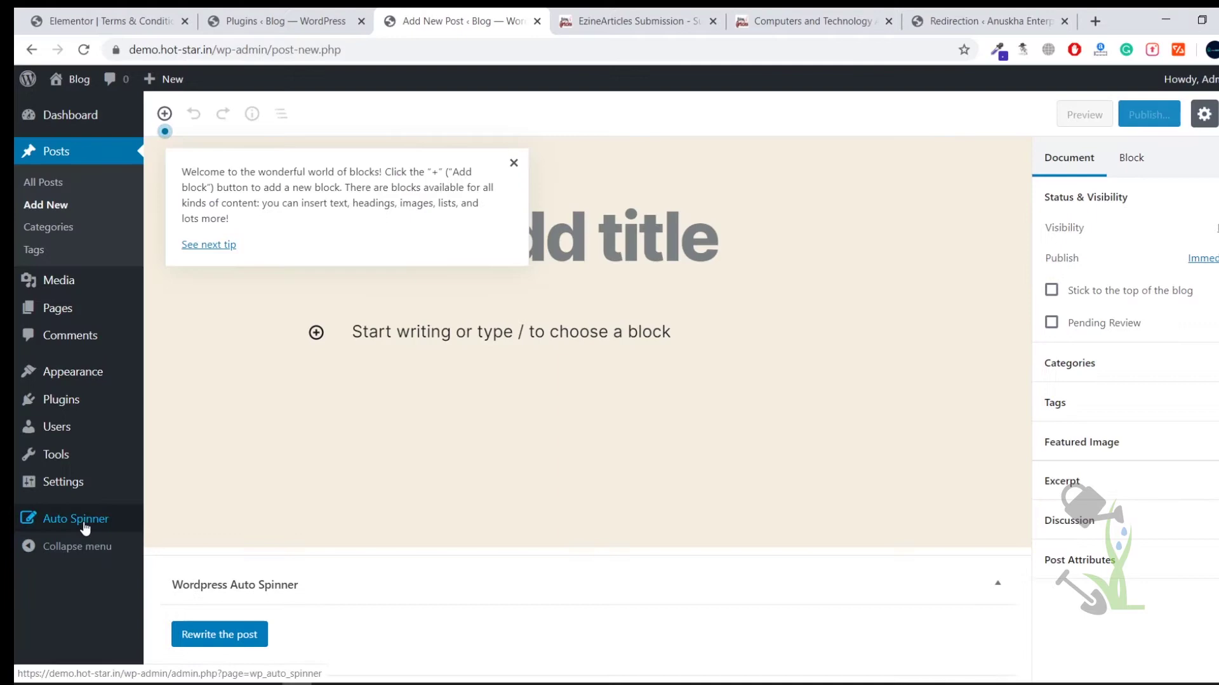
pyautogui.moveTo(71, 532)
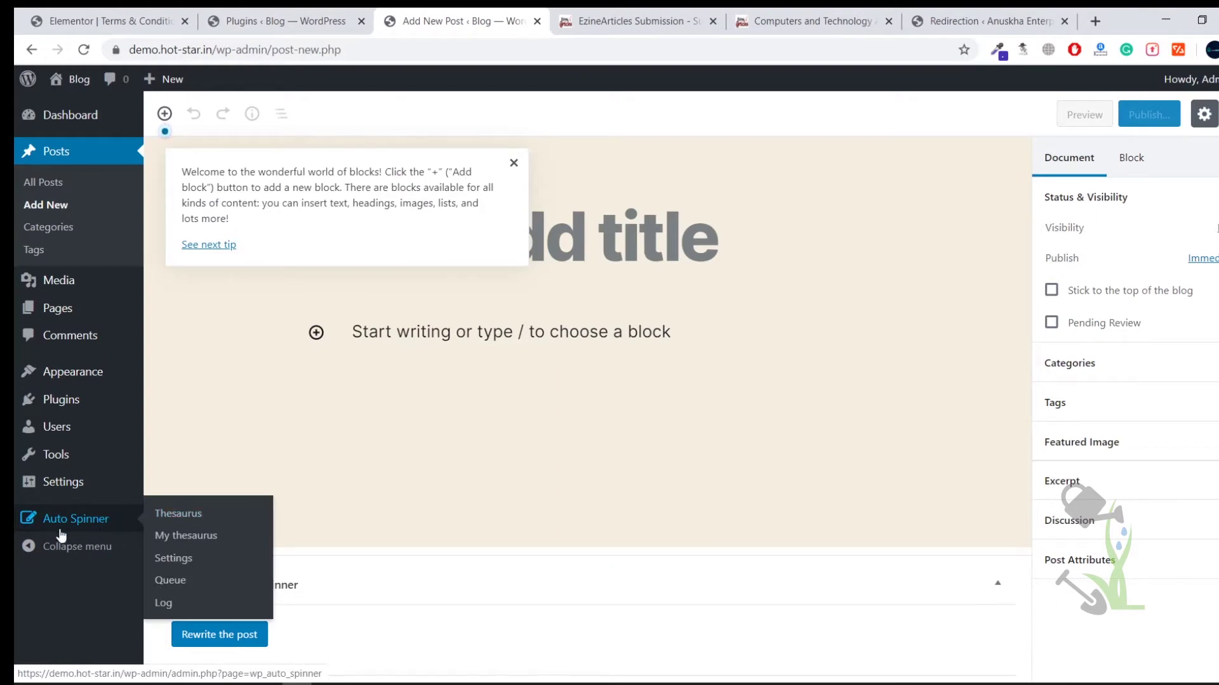
pyautogui.click(188, 563)
# Open the Auto Spinner settings page and review its spinning and exclusion options
pyautogui.click(188, 563)
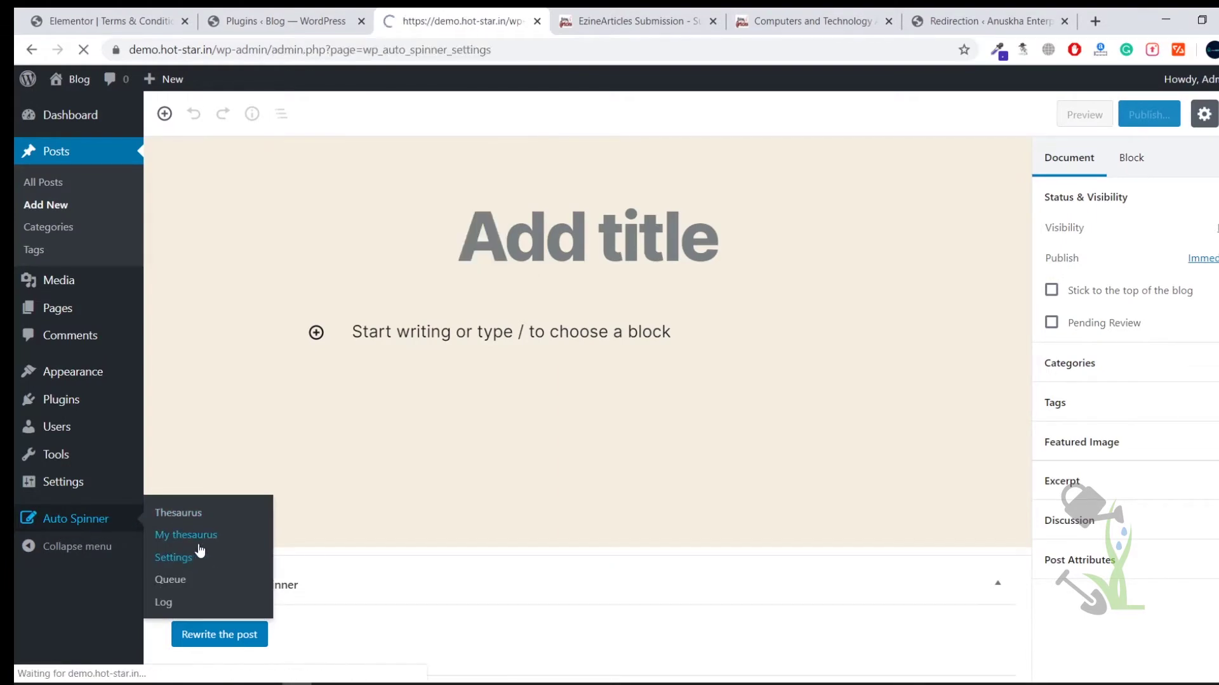
pyautogui.scroll(-20, 443, 501)
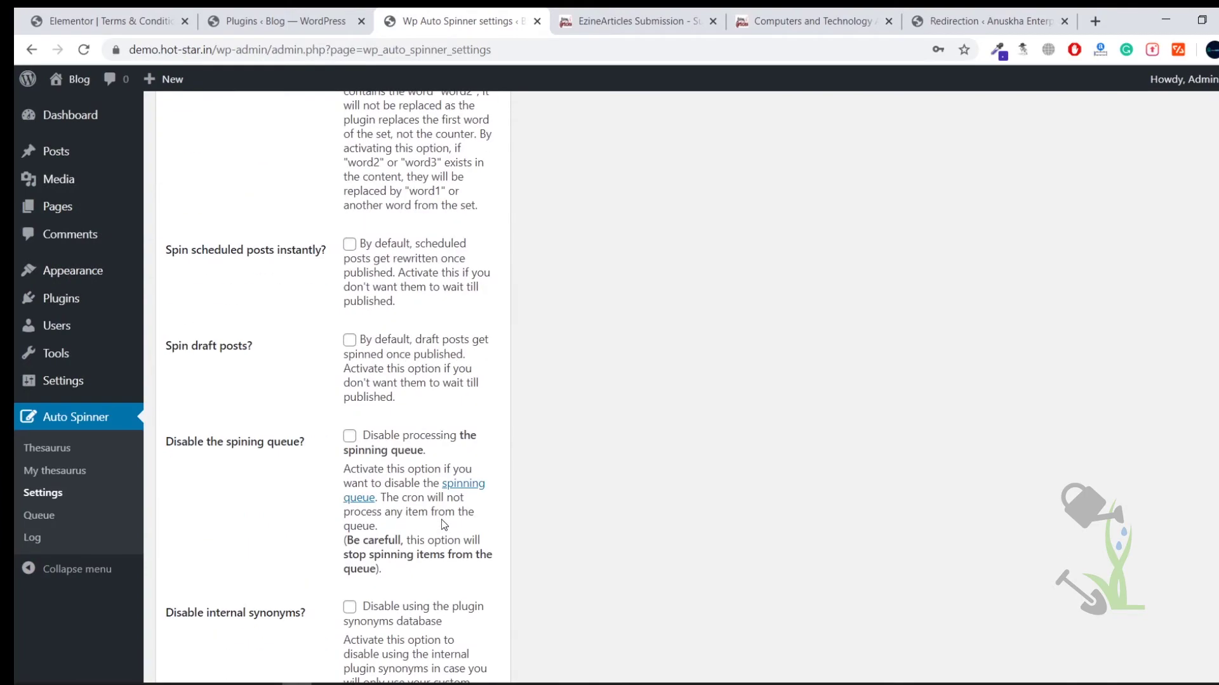
pyautogui.scroll(-15, 443, 529)
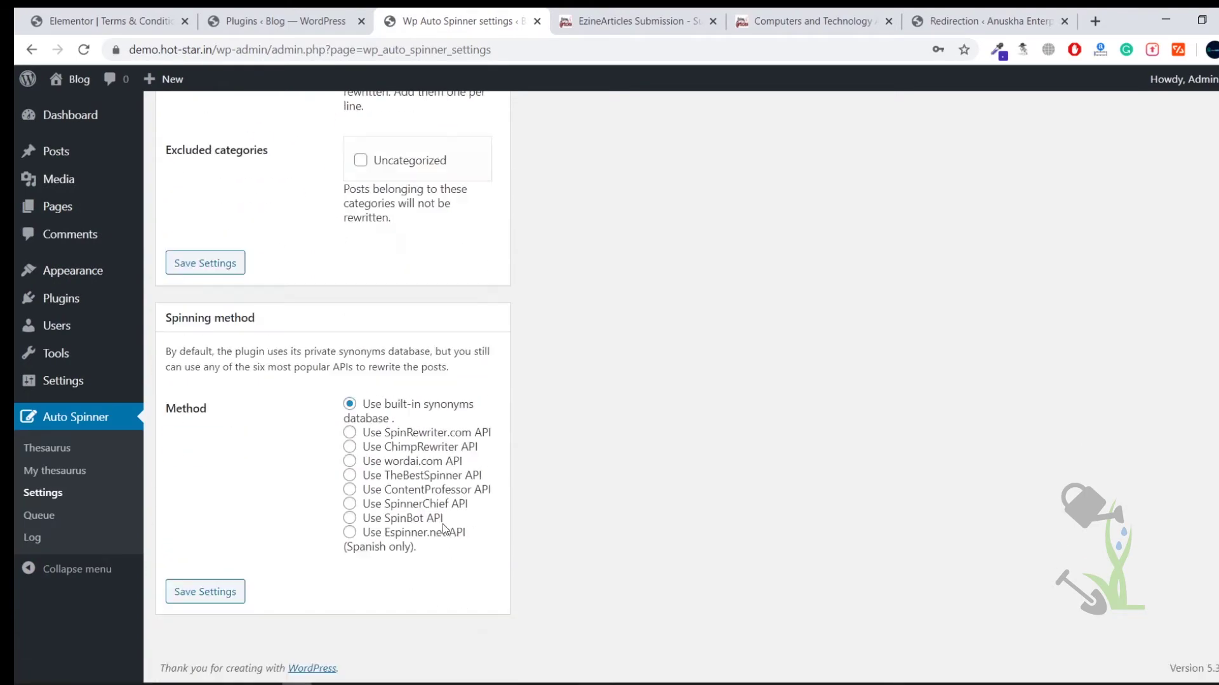
pyautogui.scroll(5, 515, 616)
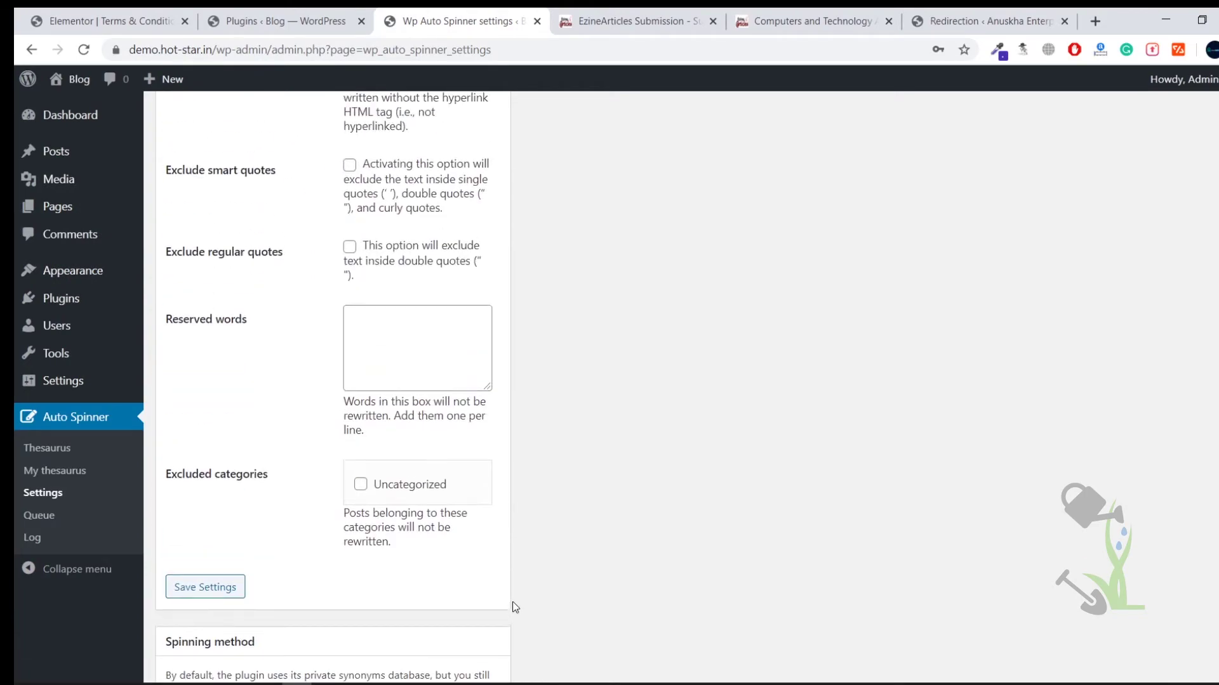
pyautogui.scroll(4, 515, 607)
# Enlarge the Reserved words box, then return to writing a new post
pyautogui.click(370, 561)
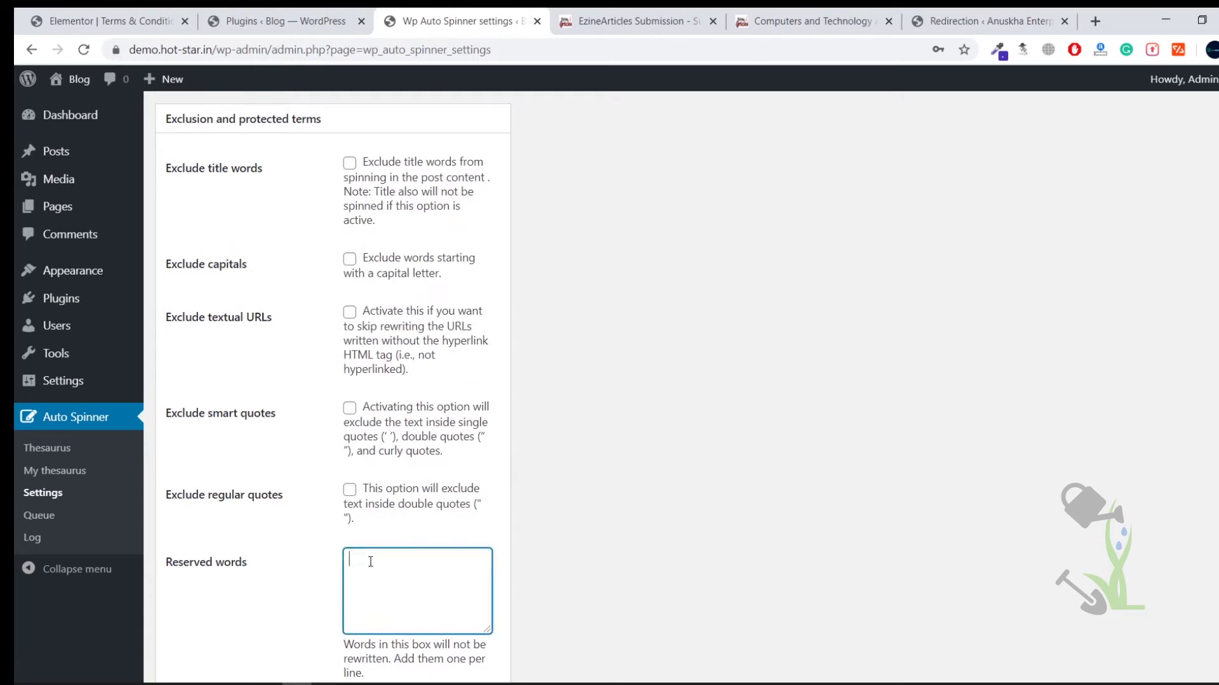
pyautogui.moveTo(483, 625); pyautogui.dragTo(487, 638)
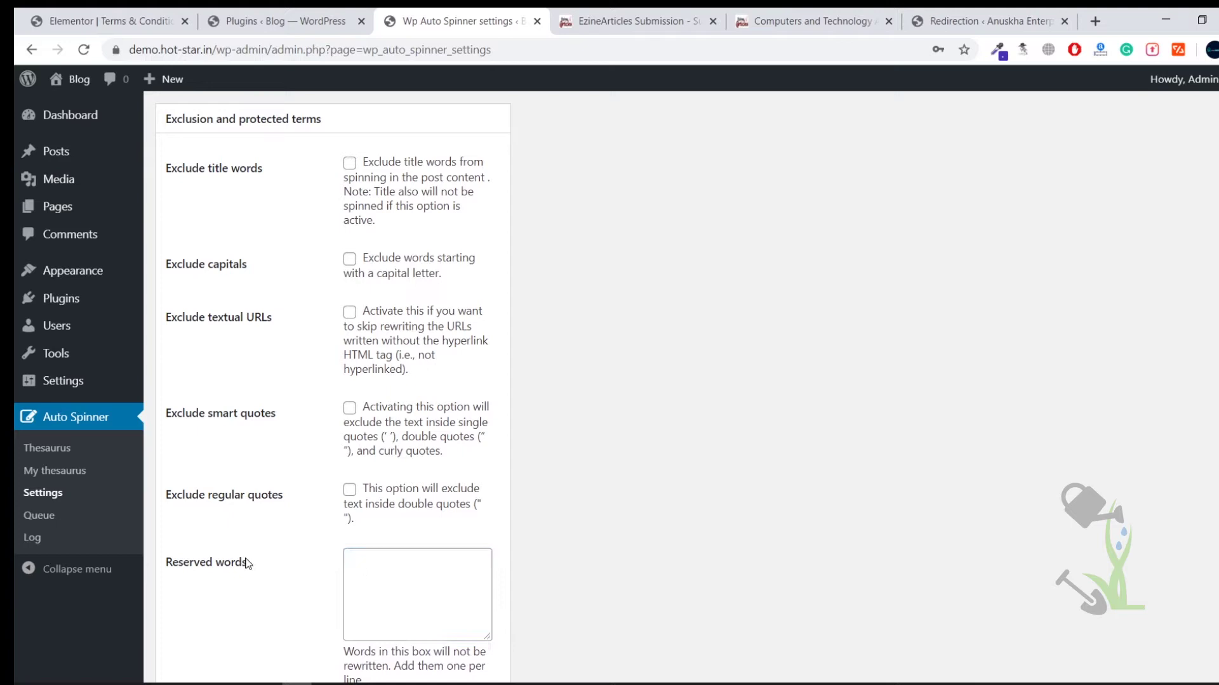
pyautogui.moveTo(247, 563); pyautogui.dragTo(167, 563)
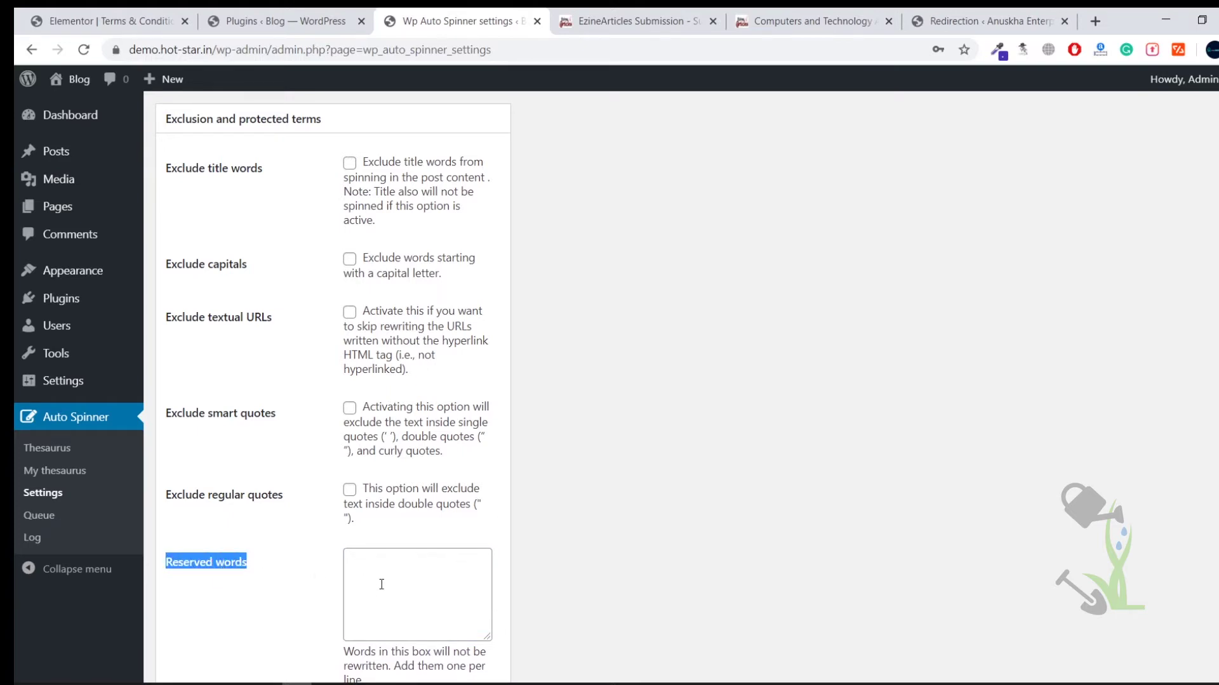
pyautogui.click(325, 567)
pyautogui.click(396, 561)
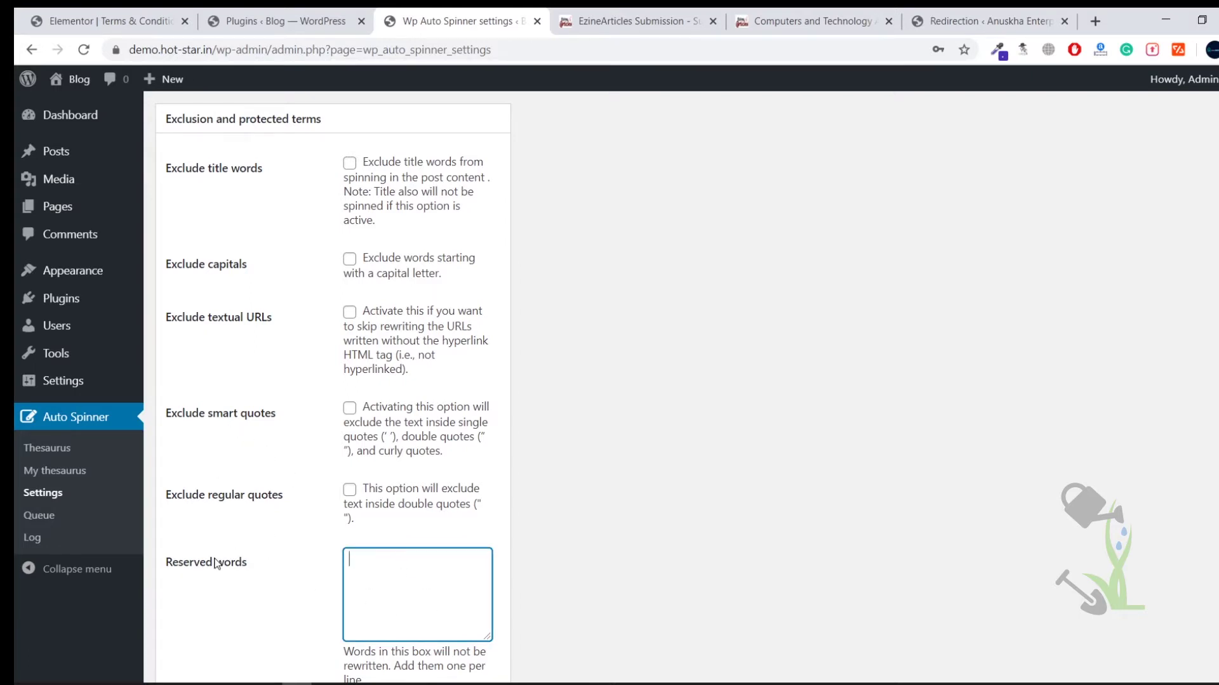
pyautogui.scroll(-3, 258, 552)
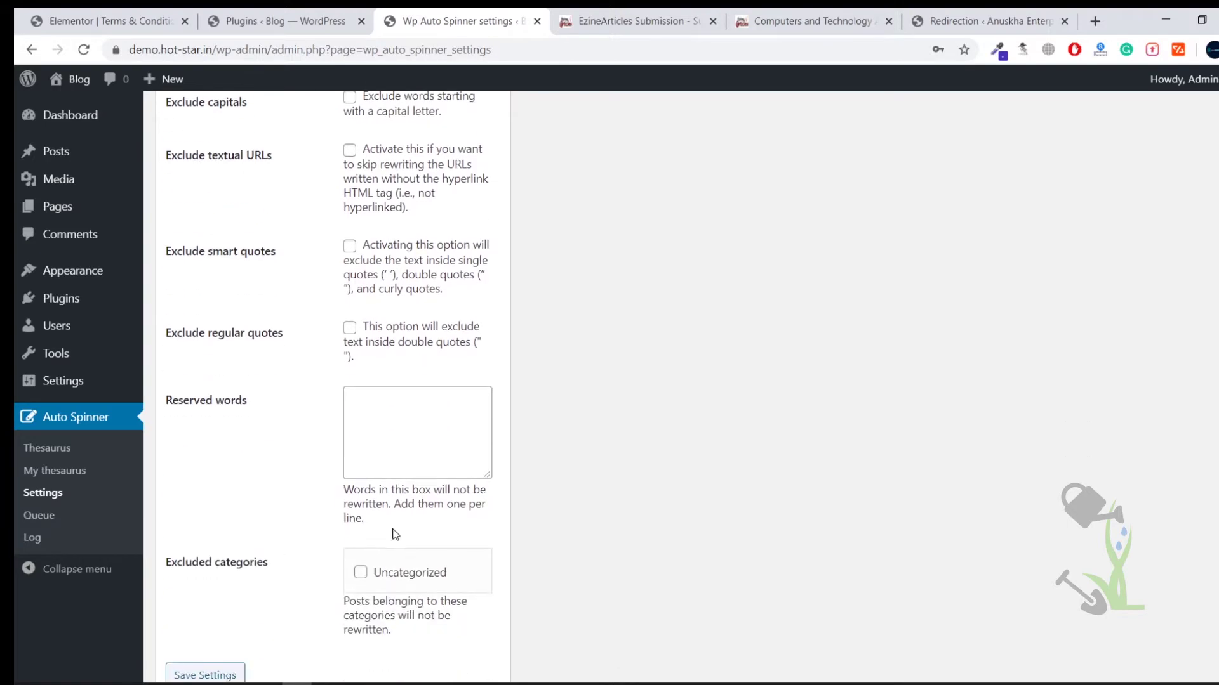
pyautogui.scroll(4, 260, 522)
pyautogui.scroll(15, 260, 522)
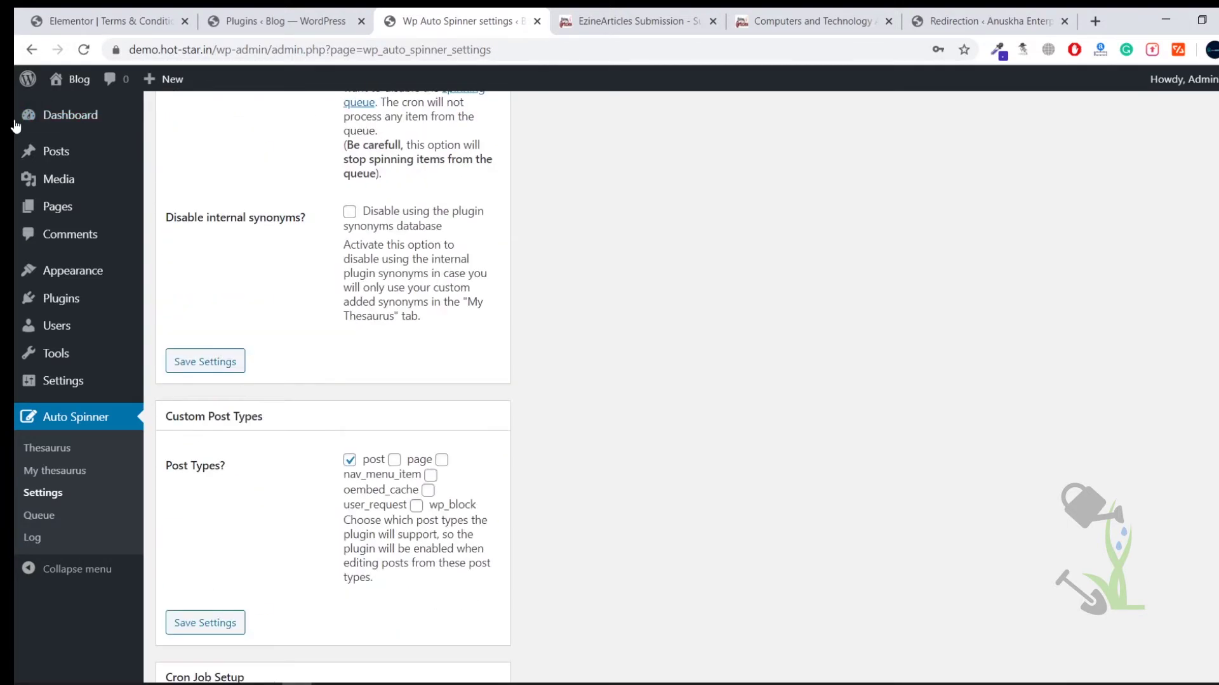
pyautogui.click(166, 79)
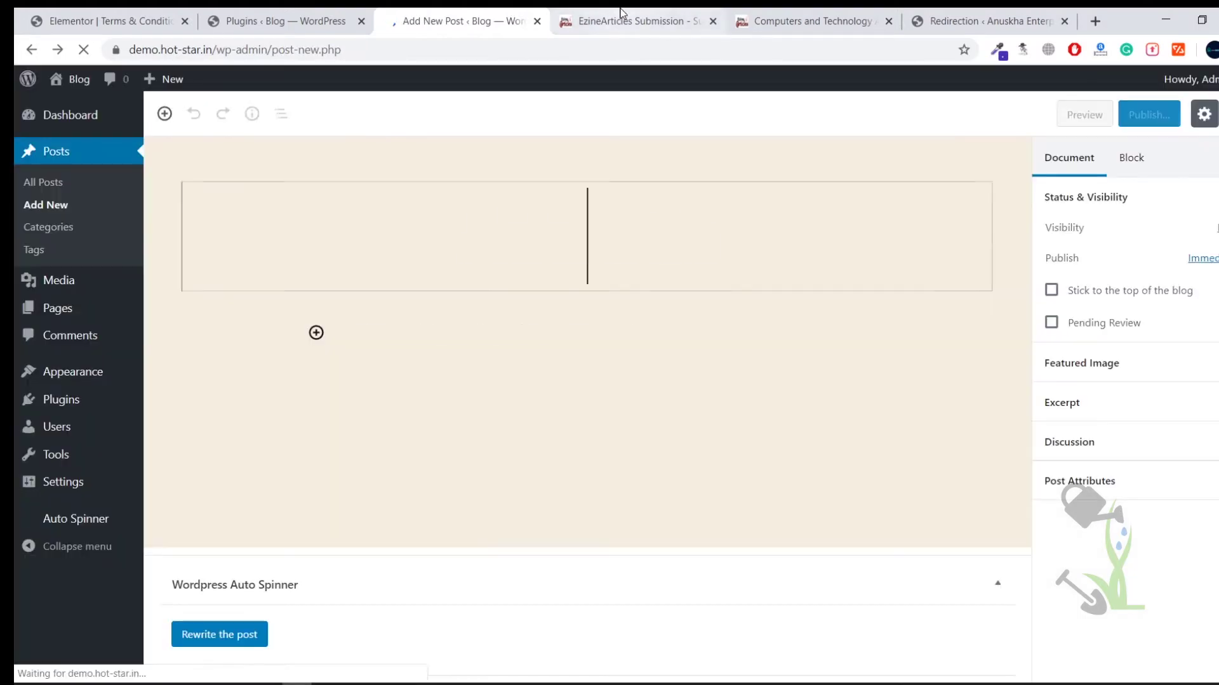
# Open the EzineArticles article 'How to Successfully Master ICSI Without Shortcuts?' from Computers and Technology
pyautogui.click(621, 14)
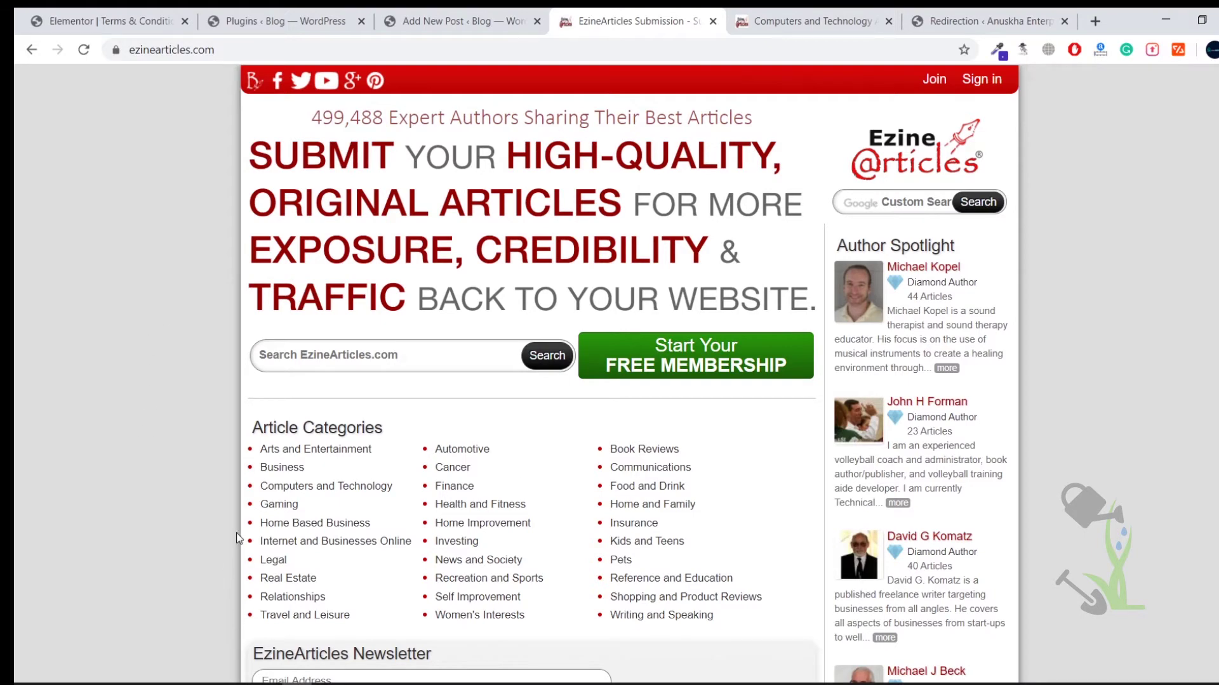
pyautogui.click(780, 21)
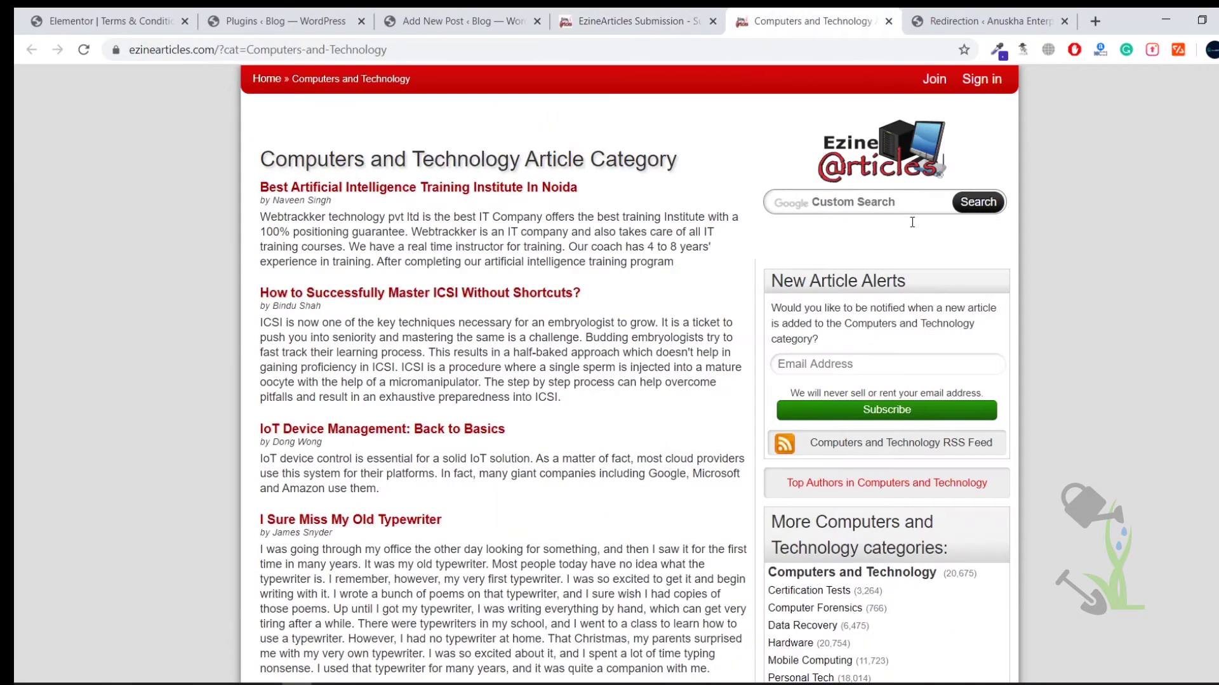
pyautogui.scroll(-5, 556, 316)
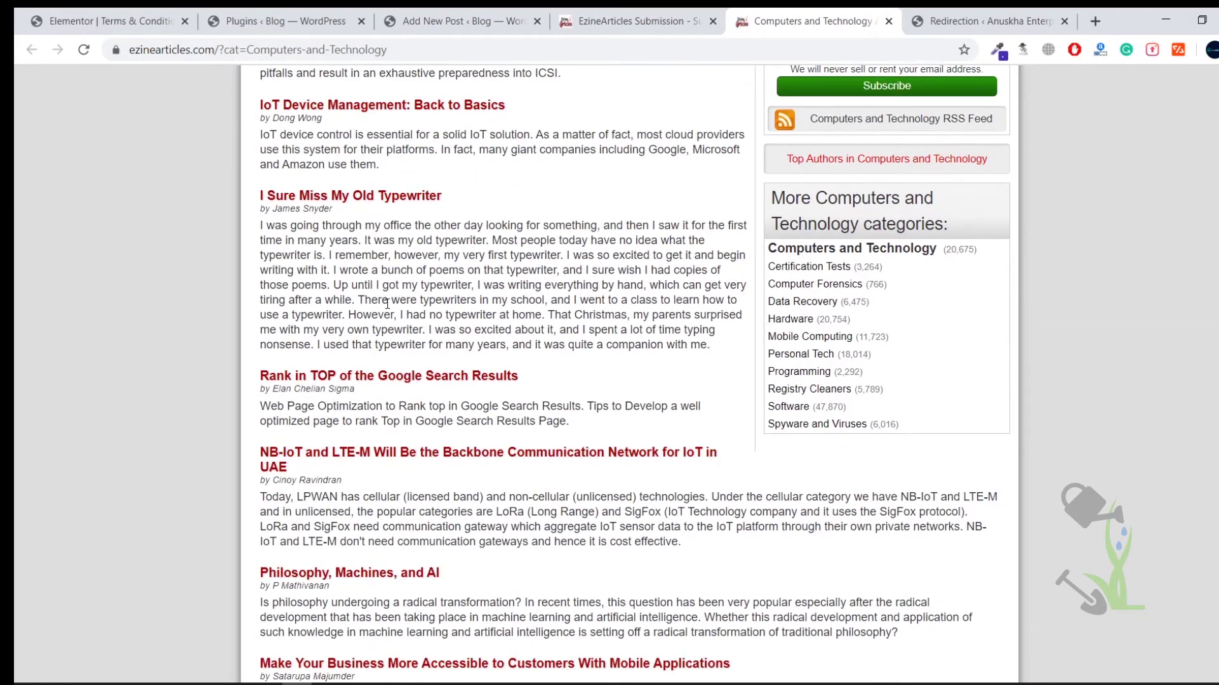
pyautogui.scroll(5, 387, 304)
pyautogui.press('F5')
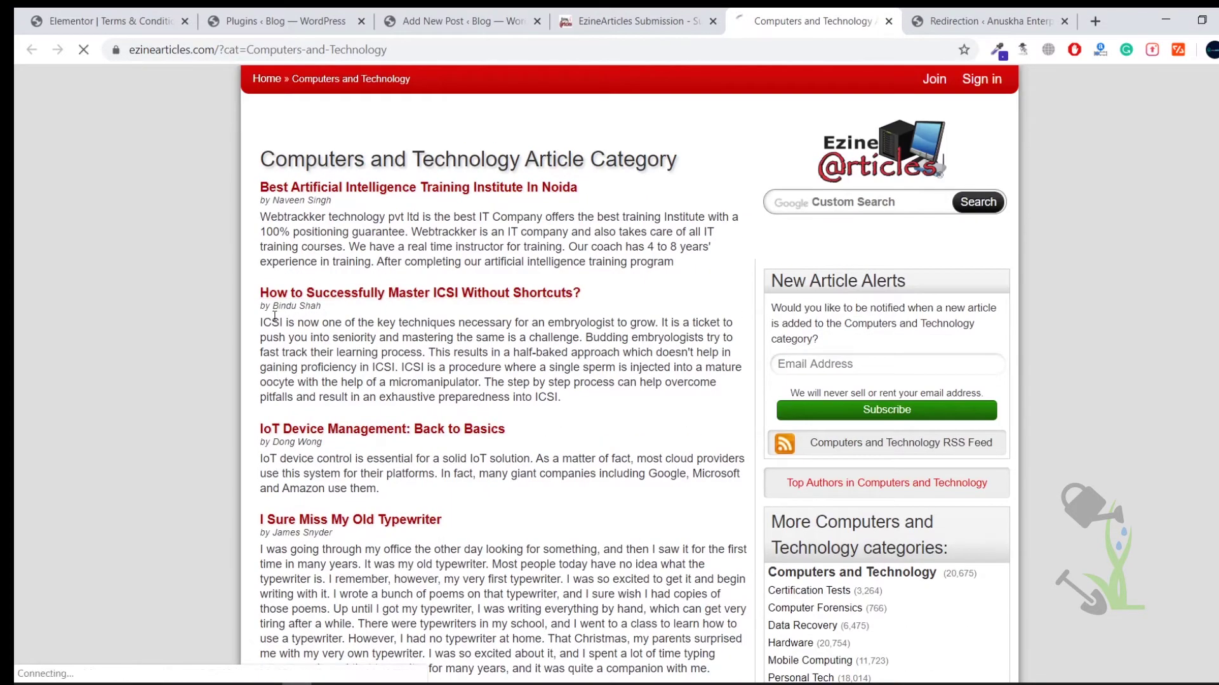
pyautogui.click(386, 296)
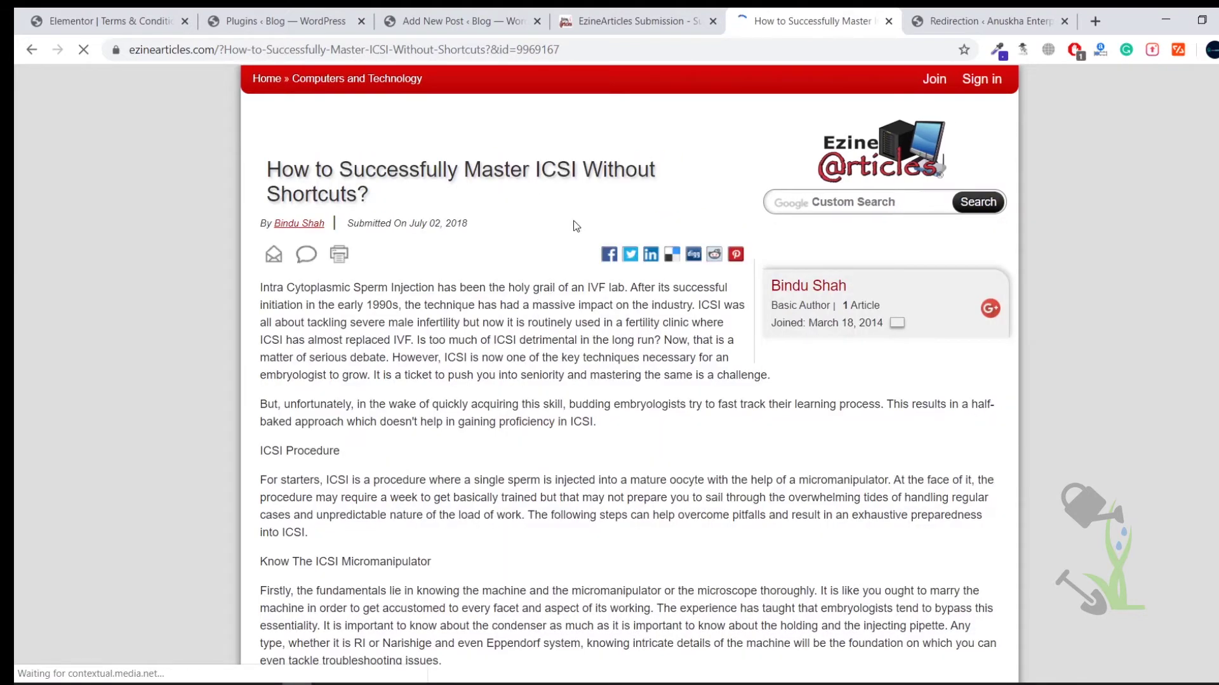
# Paste the article title into the WordPress post title, then select the article body
pyautogui.tripleClick(571, 174)
pyautogui.hotkey('ctrl', 'c')
pyautogui.click(457, 21)
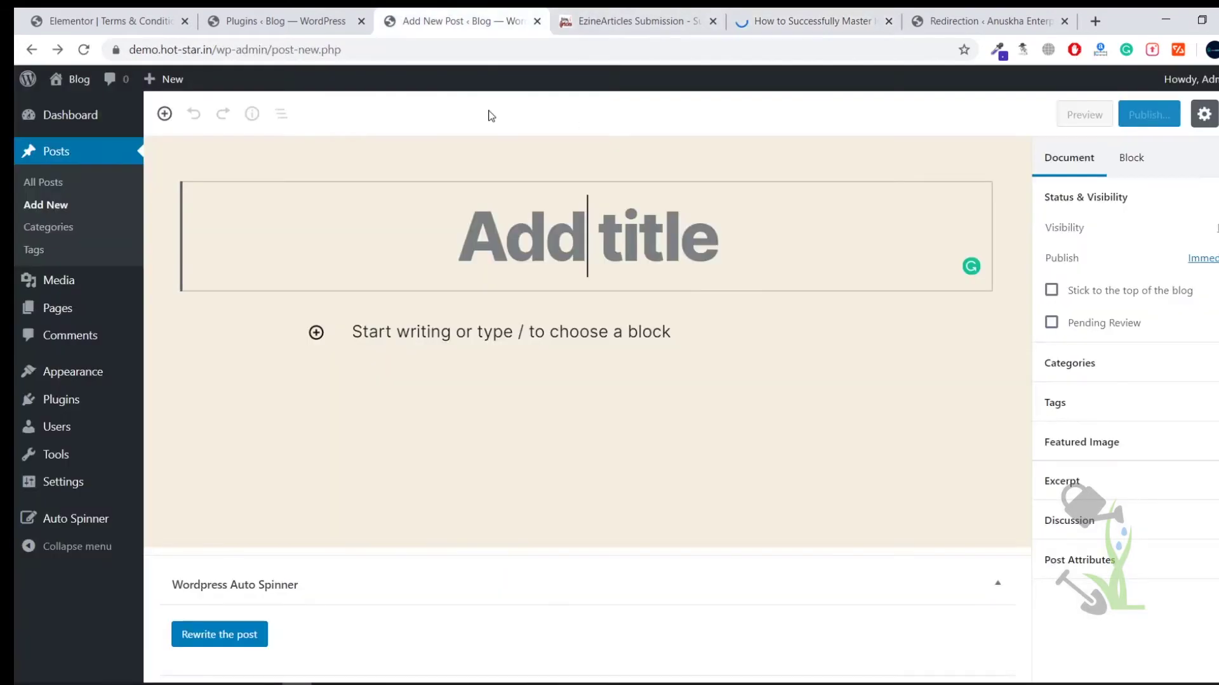
pyautogui.hotkey('ctrl', 'v')
pyautogui.click(809, 21)
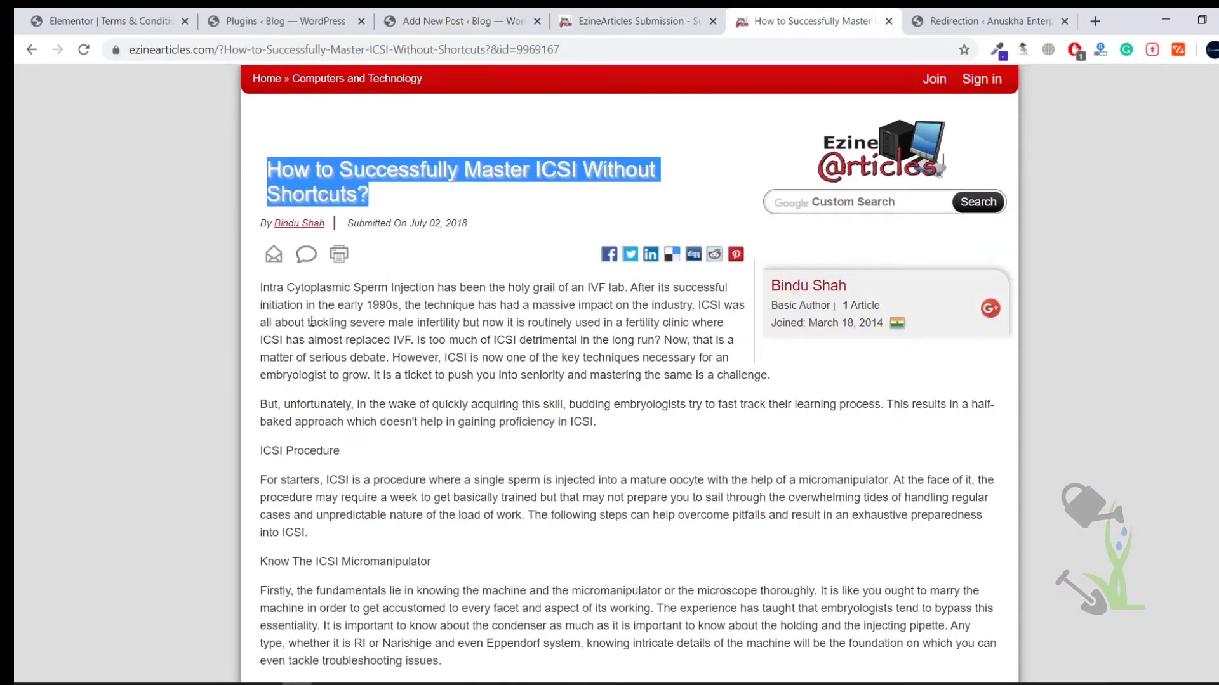
pyautogui.moveTo(260, 287); pyautogui.dragTo(398, 385)
pyautogui.scroll(11, 533, 346)
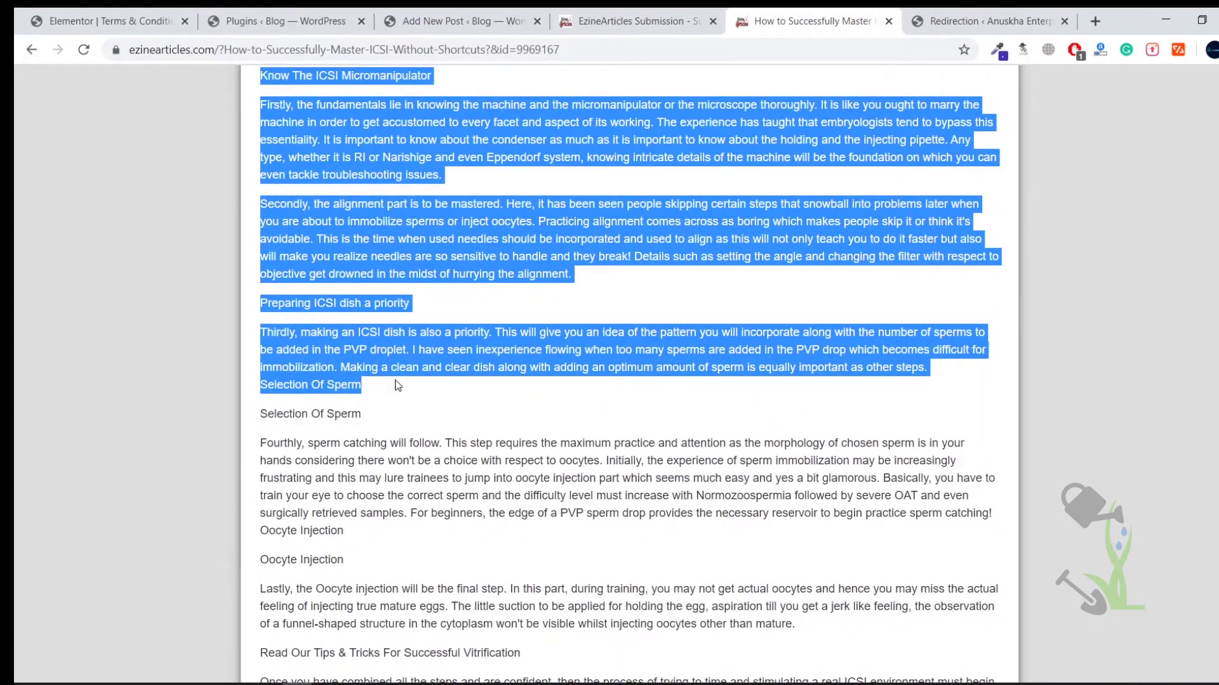
# Paste the copied ICSI article text into the empty body of the new WordPress post
pyautogui.hotkey('ctrl', 'shift', 'Tab')
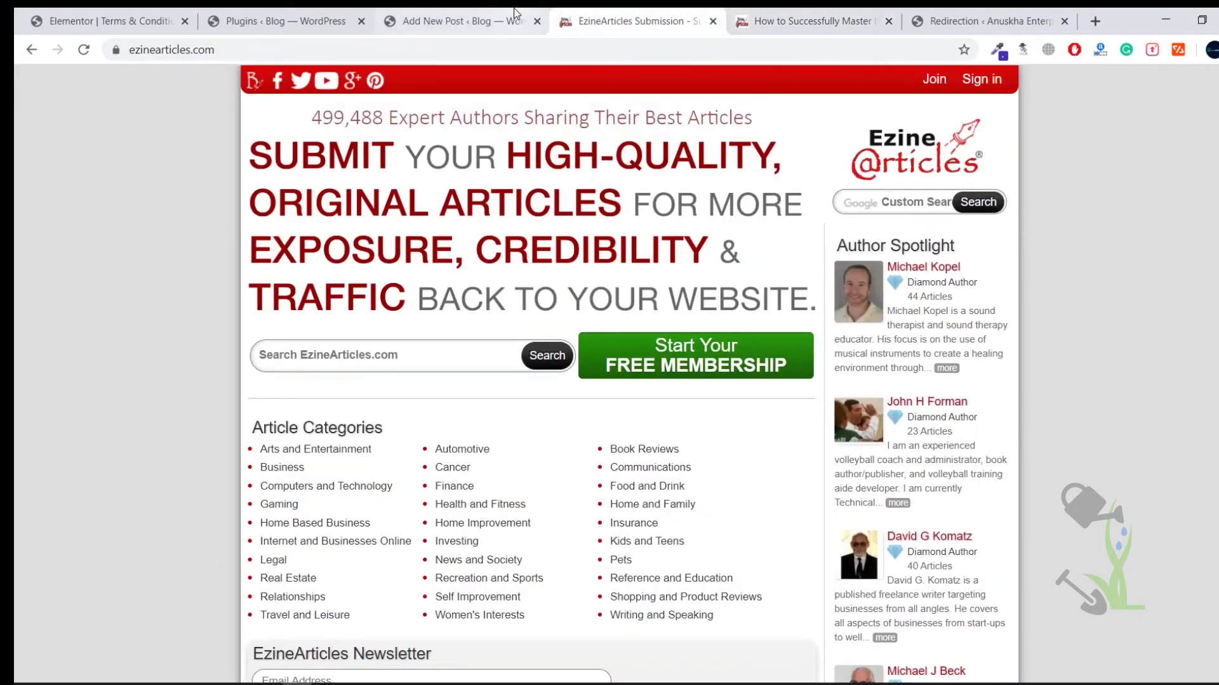
pyautogui.hotkey('ctrl', 'shift', 'Tab')
pyautogui.click(516, 480)
pyautogui.hotkey('ctrl', 'v')
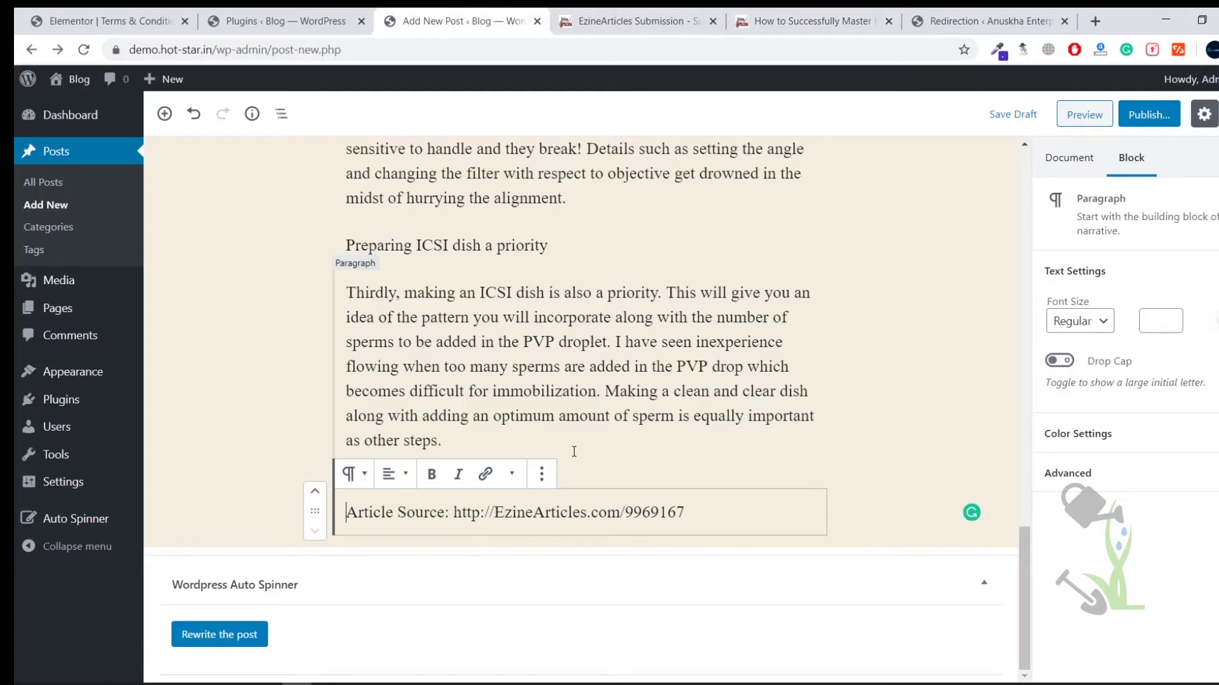
# Delete the trailing 'Article Source' line from the pasted article
pyautogui.click(511, 438)
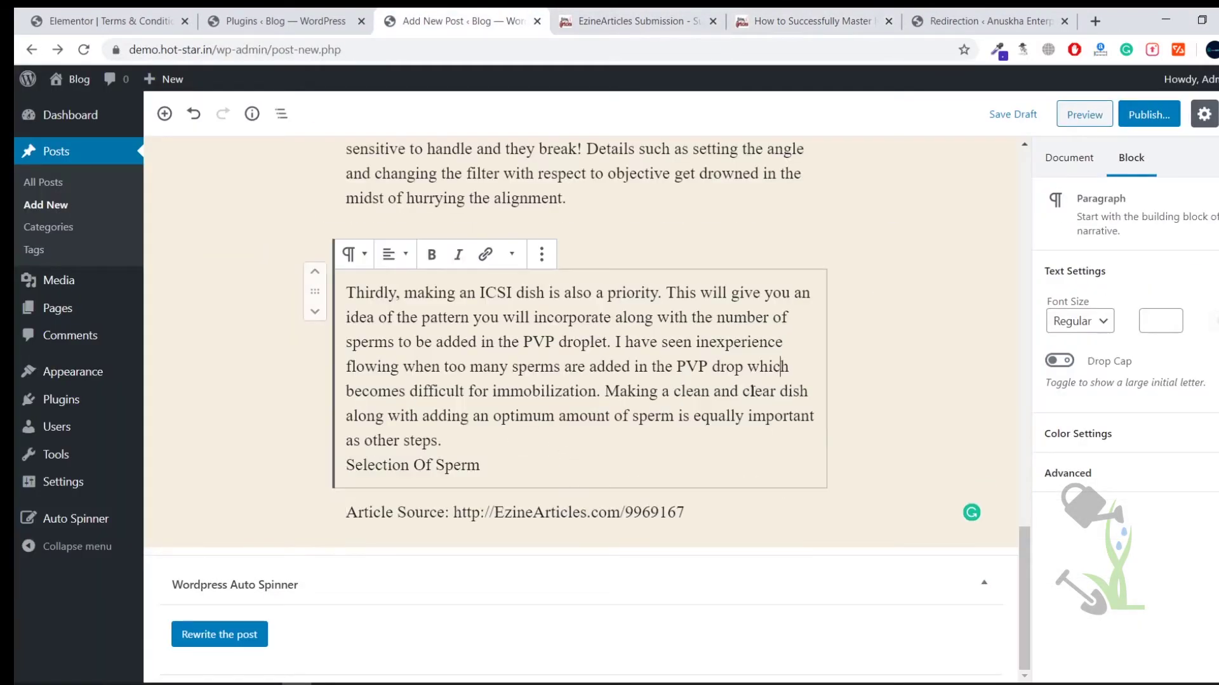
pyautogui.tripleClick(389, 513)
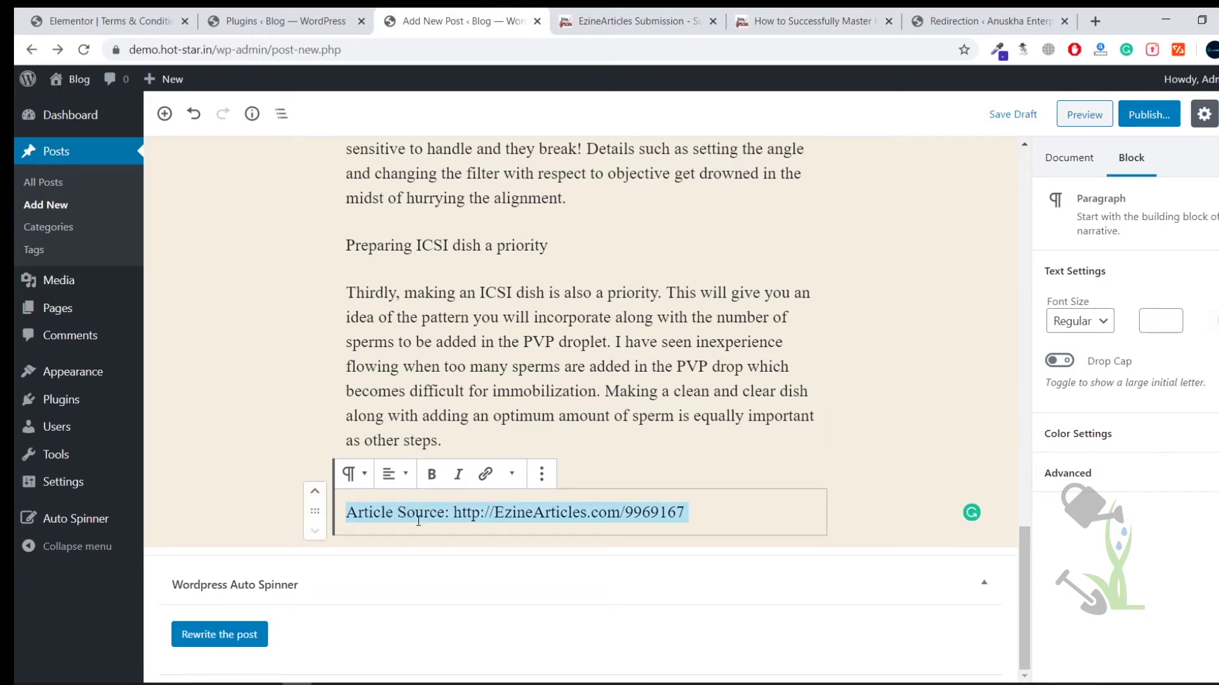
pyautogui.press('BackSpace')
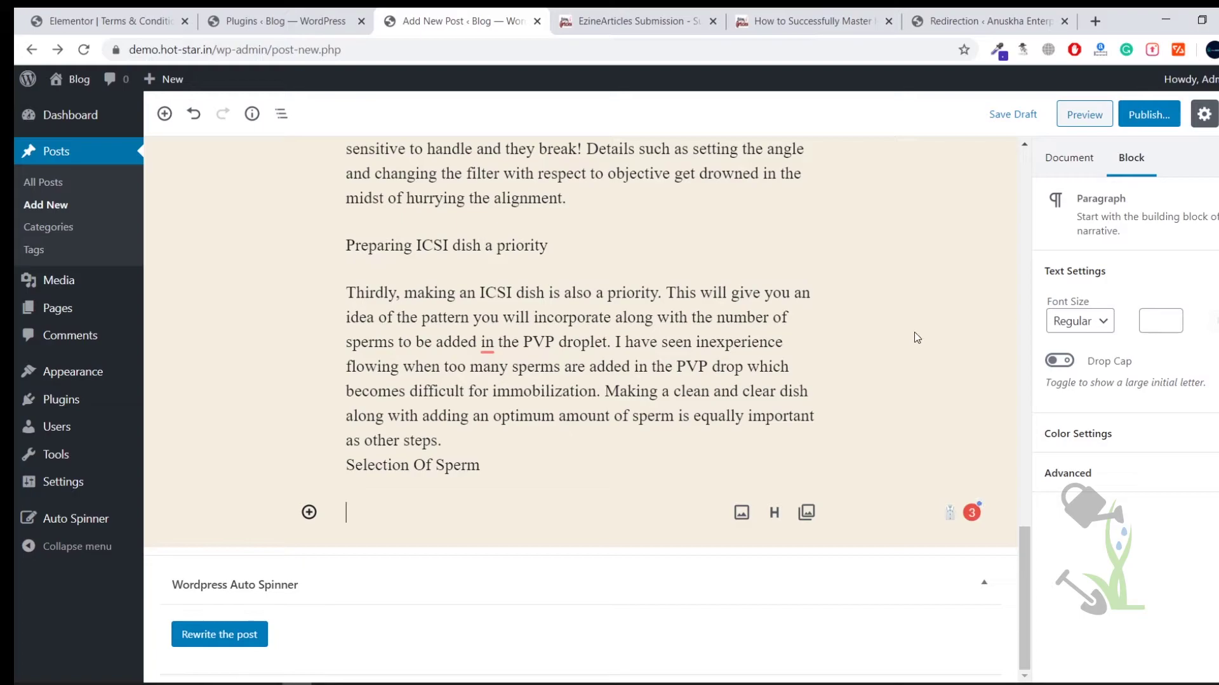
pyautogui.scroll(20, 428, 424)
pyautogui.scroll(-20, 427, 424)
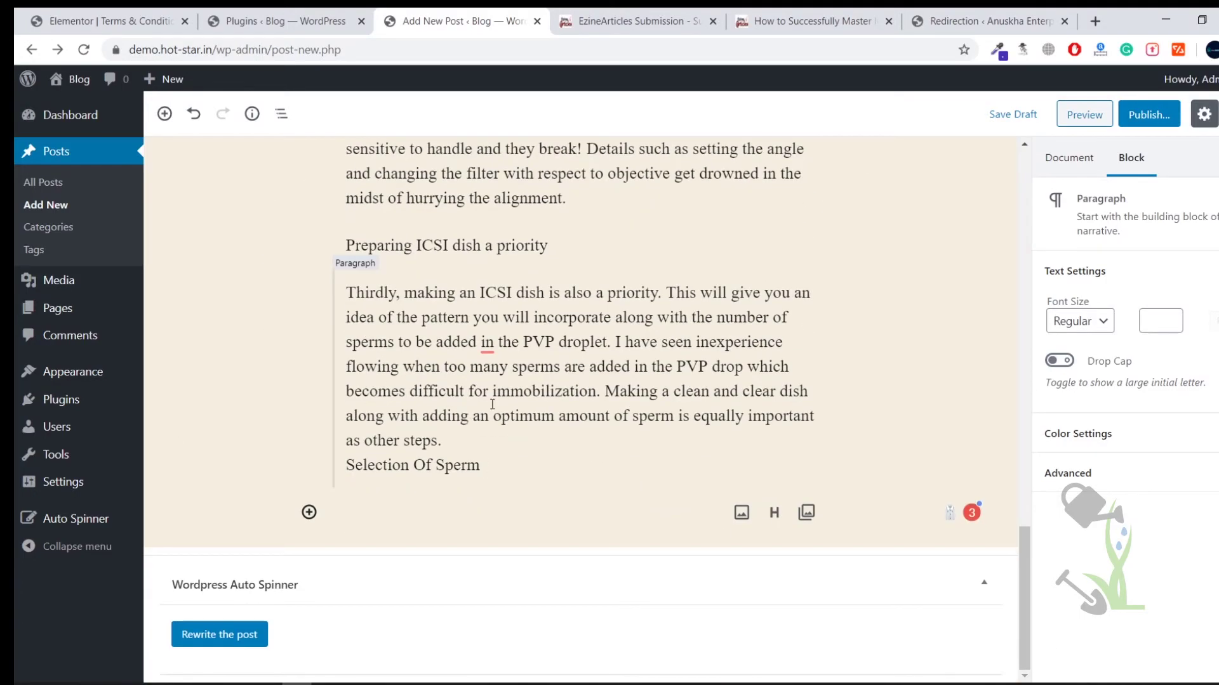
# Select the Thirdly paragraph text, then return to the selected ICSI article on EzineArticles
pyautogui.click(503, 407)
pyautogui.hotkey('ctrl', 'a')
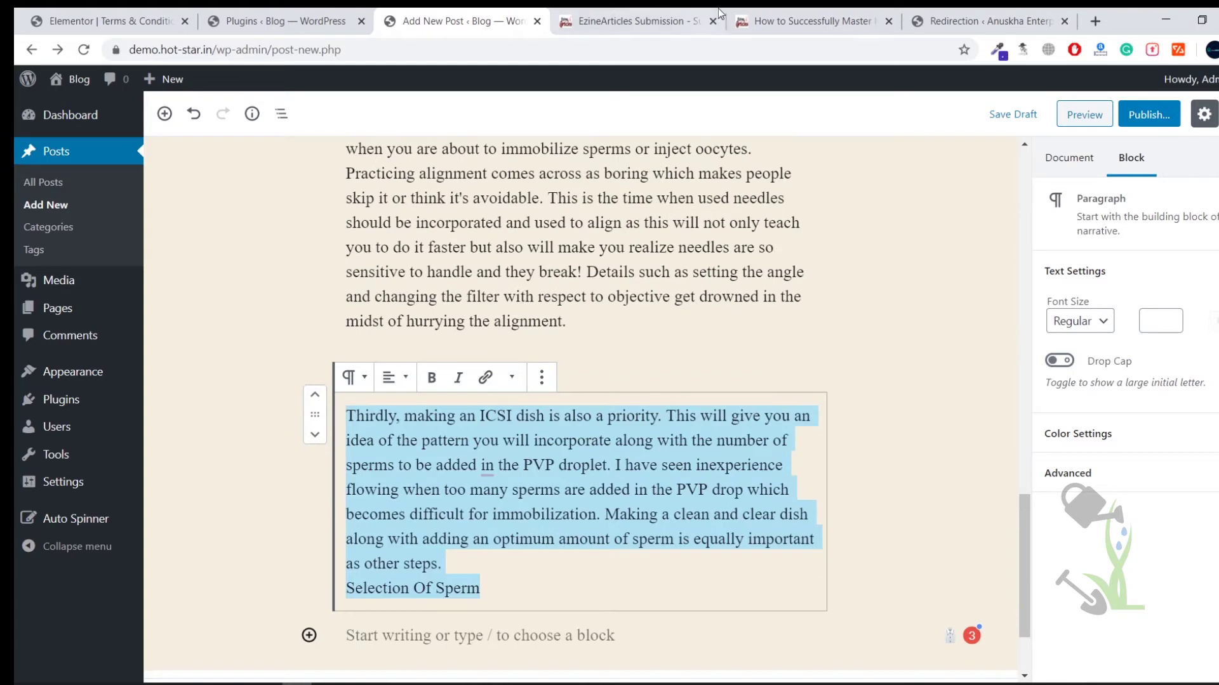
pyautogui.click(704, 21)
pyautogui.click(762, 14)
# Copy the selected article text, search 'plagiarism checker' and open the SmallSEOTools result
pyautogui.rightClick(361, 250)
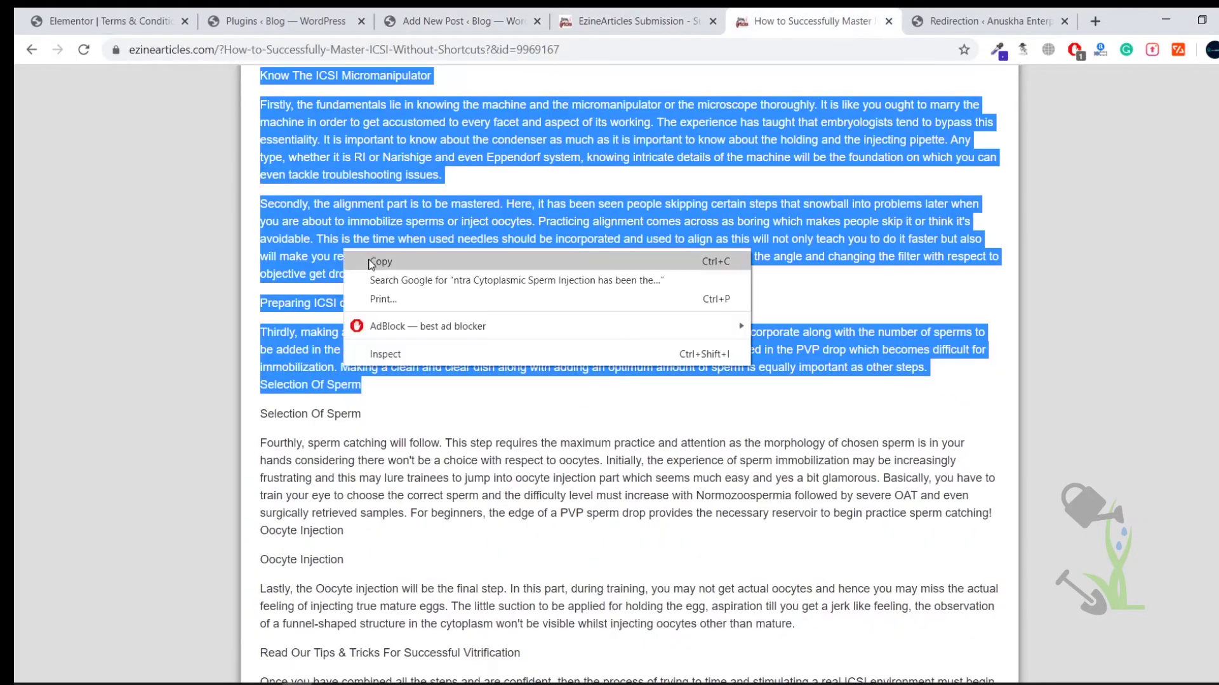
pyautogui.click(371, 263)
pyautogui.hotkey('ctrl', 't')
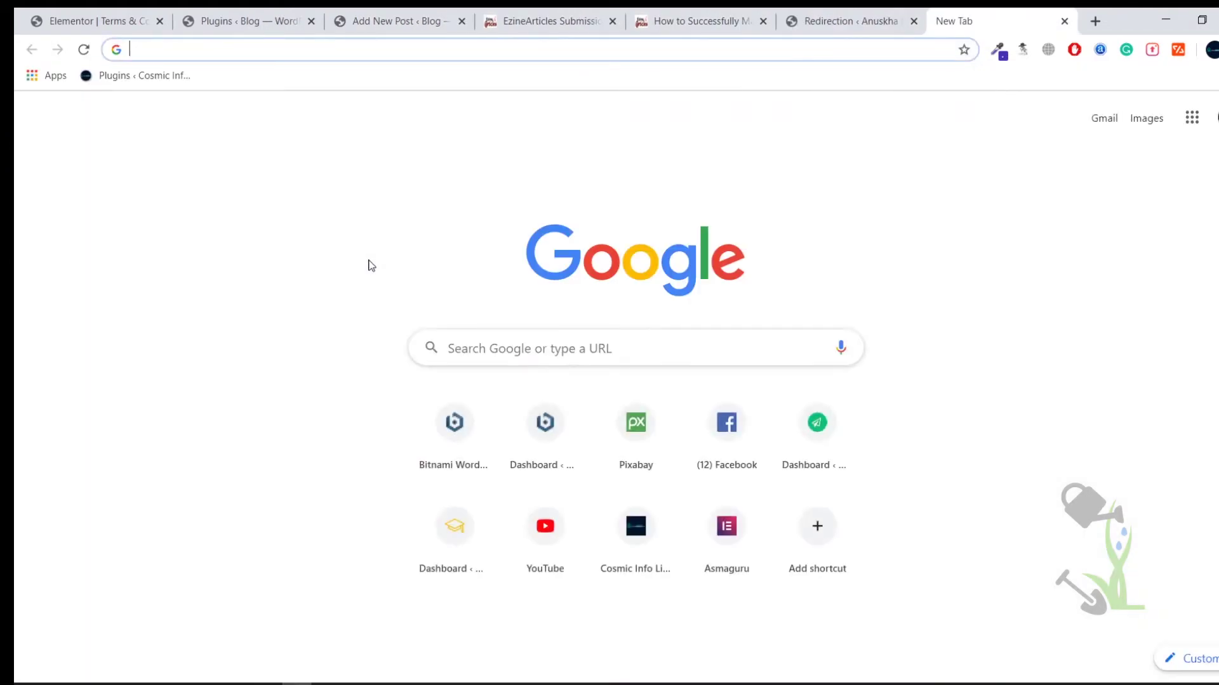
pyautogui.write('pl')
pyautogui.press('Escape')
pyautogui.write('plag')
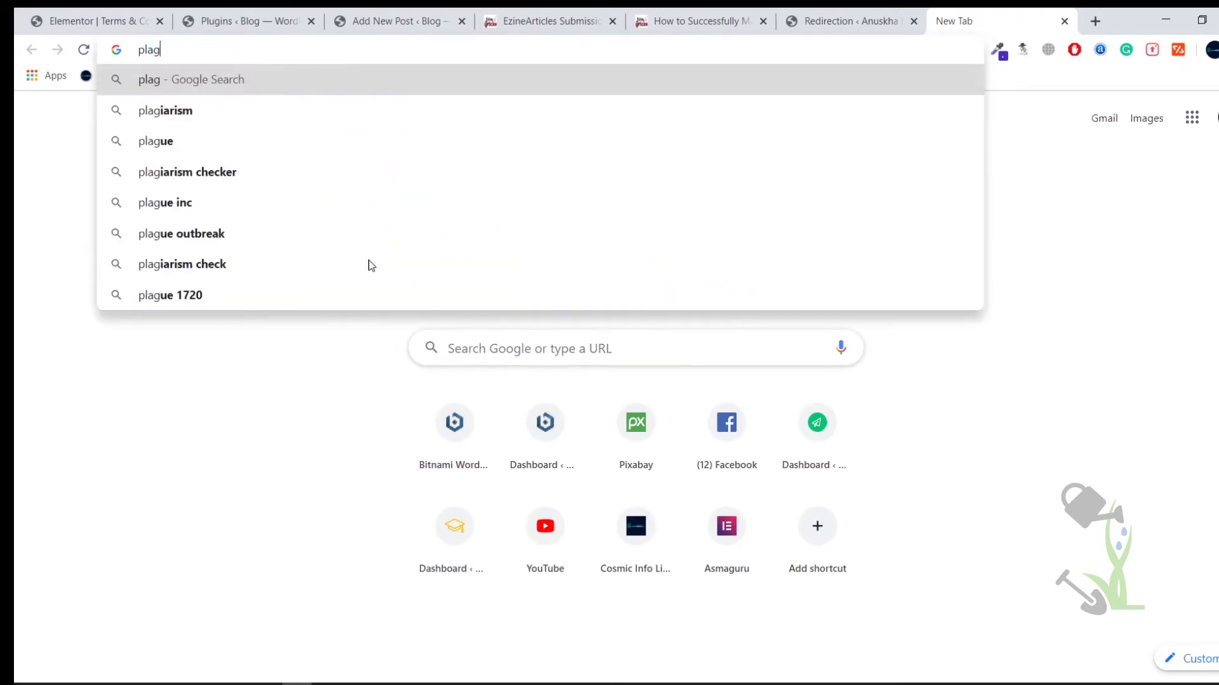
pyautogui.press('Down')
pyautogui.press('Down')
pyautogui.press('Down')
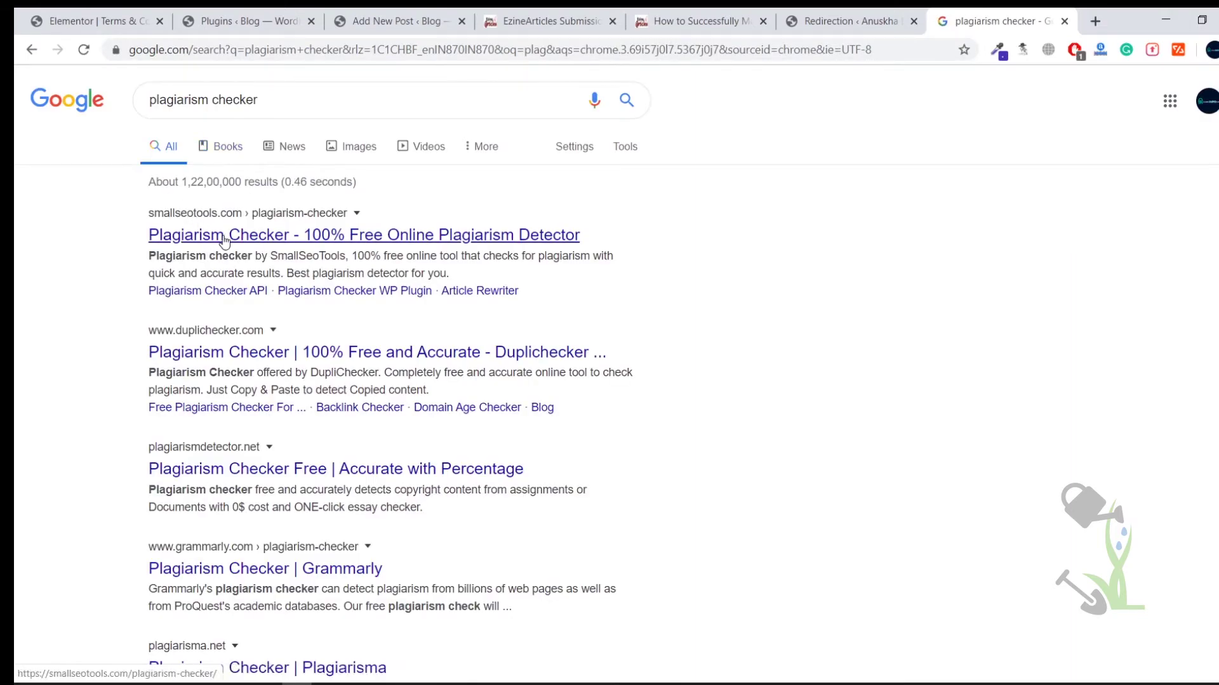
pyautogui.click(212, 236)
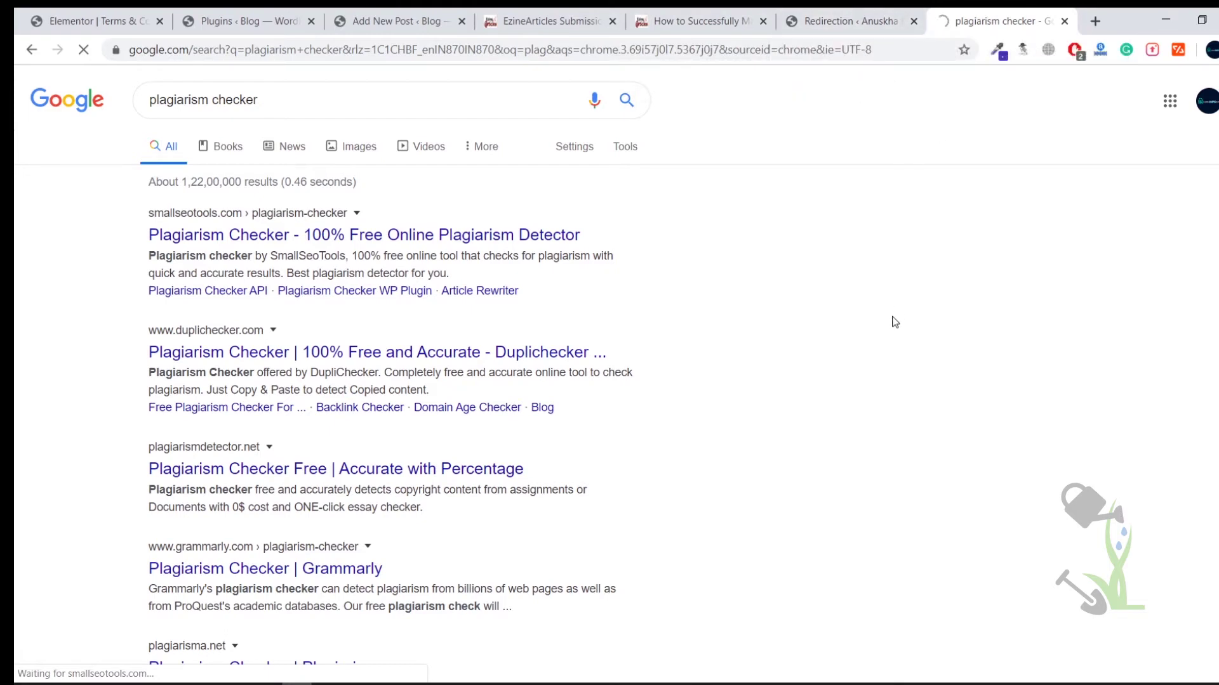
# Glance back over the WordPress post, then return to the selected ICSI article text
pyautogui.click(391, 19)
pyautogui.scroll(3, 581, 343)
pyautogui.scroll(5, 568, 157)
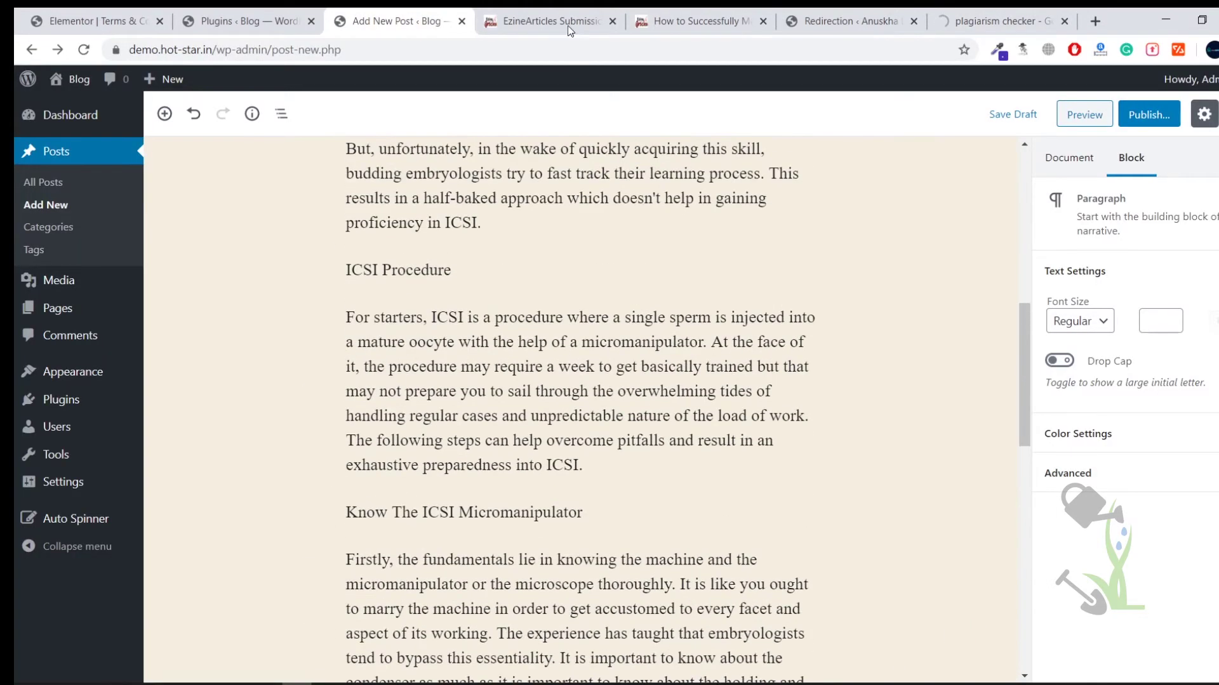
pyautogui.click(551, 19)
pyautogui.click(730, 16)
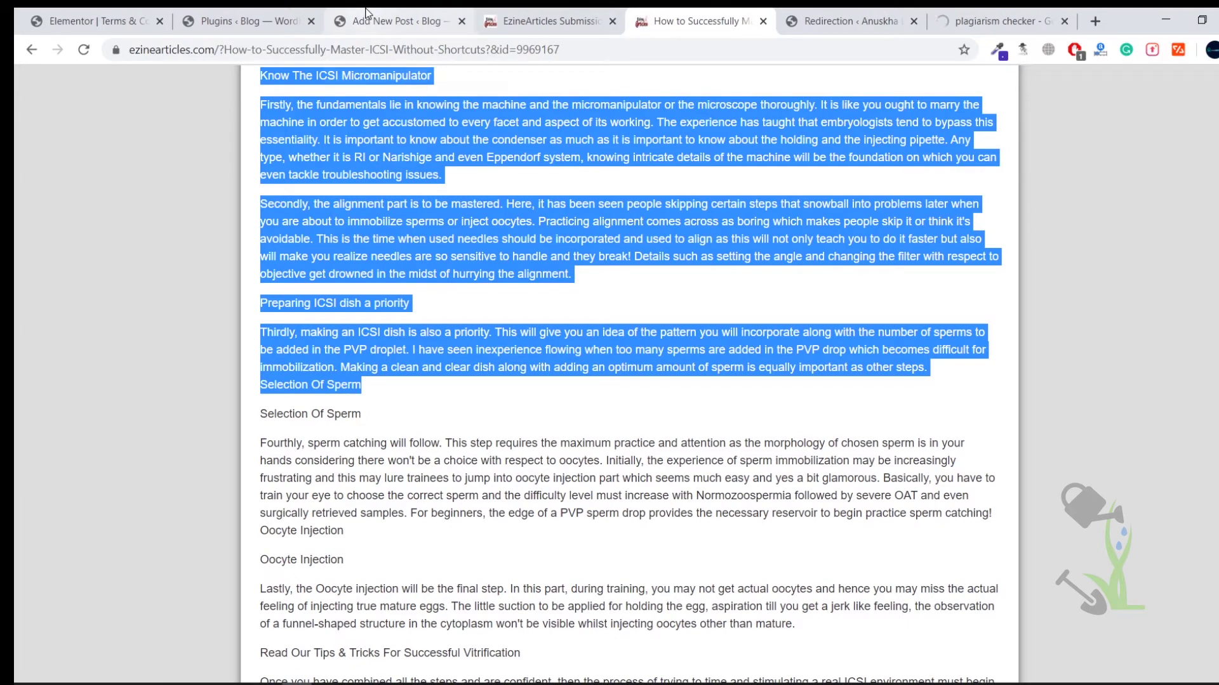
# Paste the copied ICSI article into the SmallSEOTools checker text box
pyautogui.click(1015, 13)
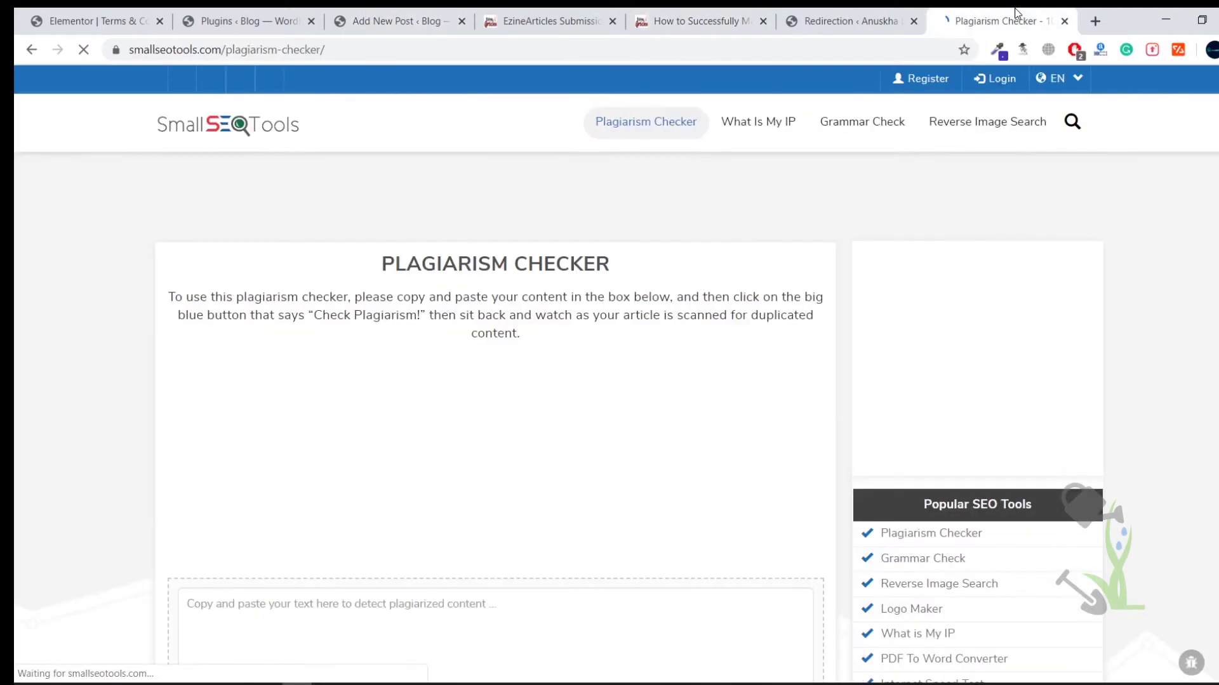
pyautogui.scroll(-4, 427, 469)
pyautogui.click(396, 384)
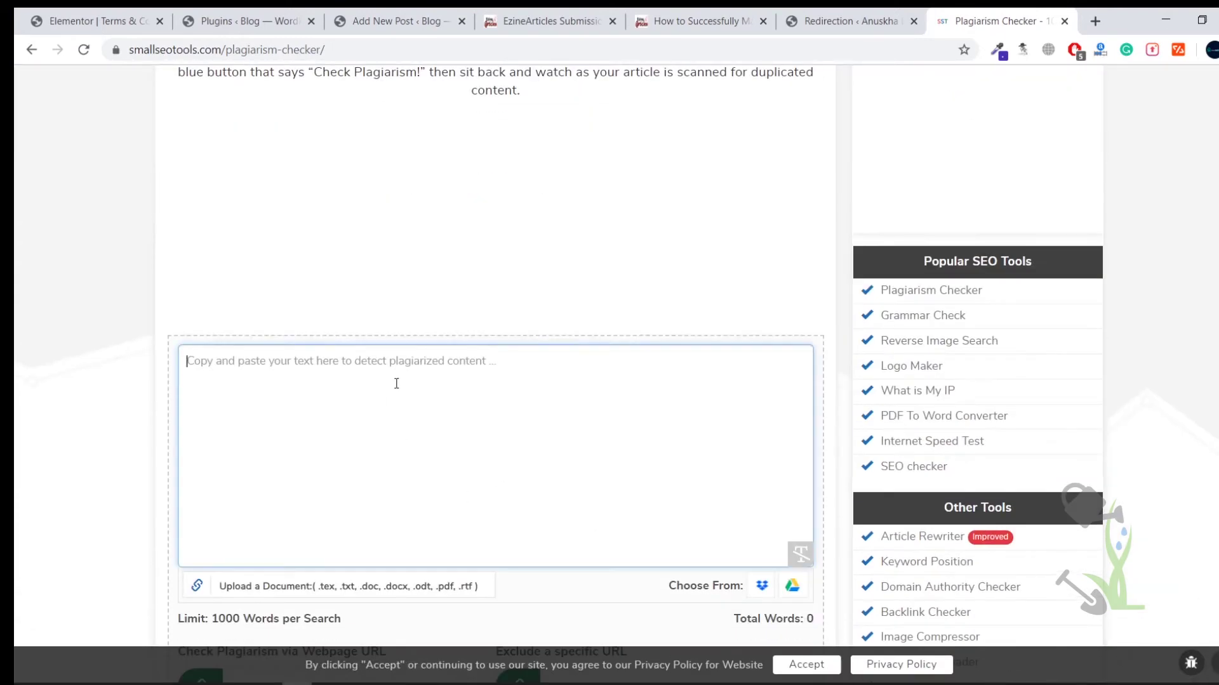
pyautogui.hotkey('ctrl', 'v')
# Review the results for the 515-word text: 100% plagiarism and 0% unique
pyautogui.scroll(-8, 16, 433)
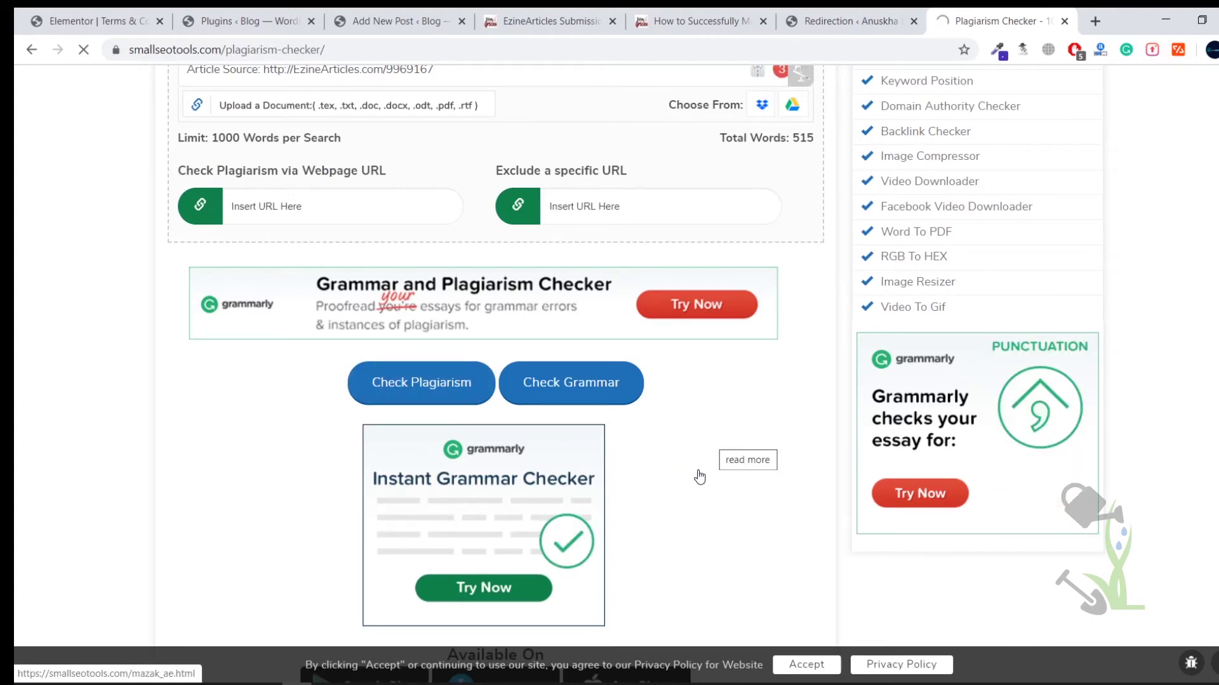
pyautogui.scroll(-5, 700, 476)
pyautogui.scroll(10, 698, 469)
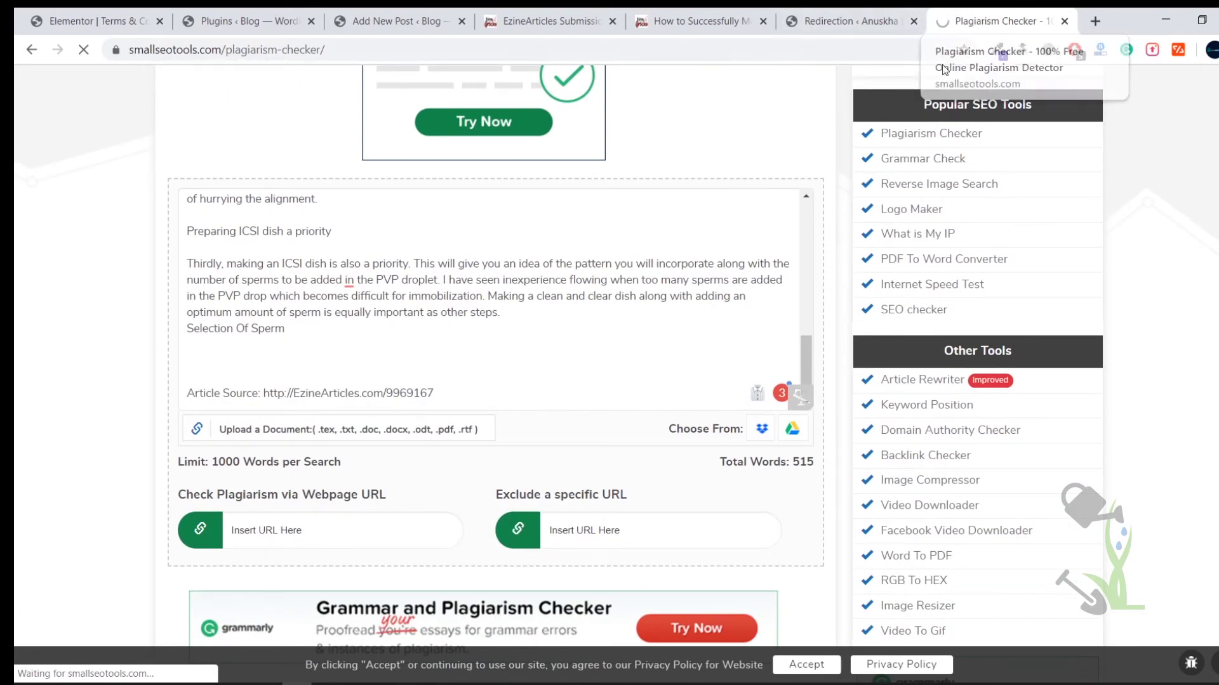
pyautogui.scroll(-6, 1168, 324)
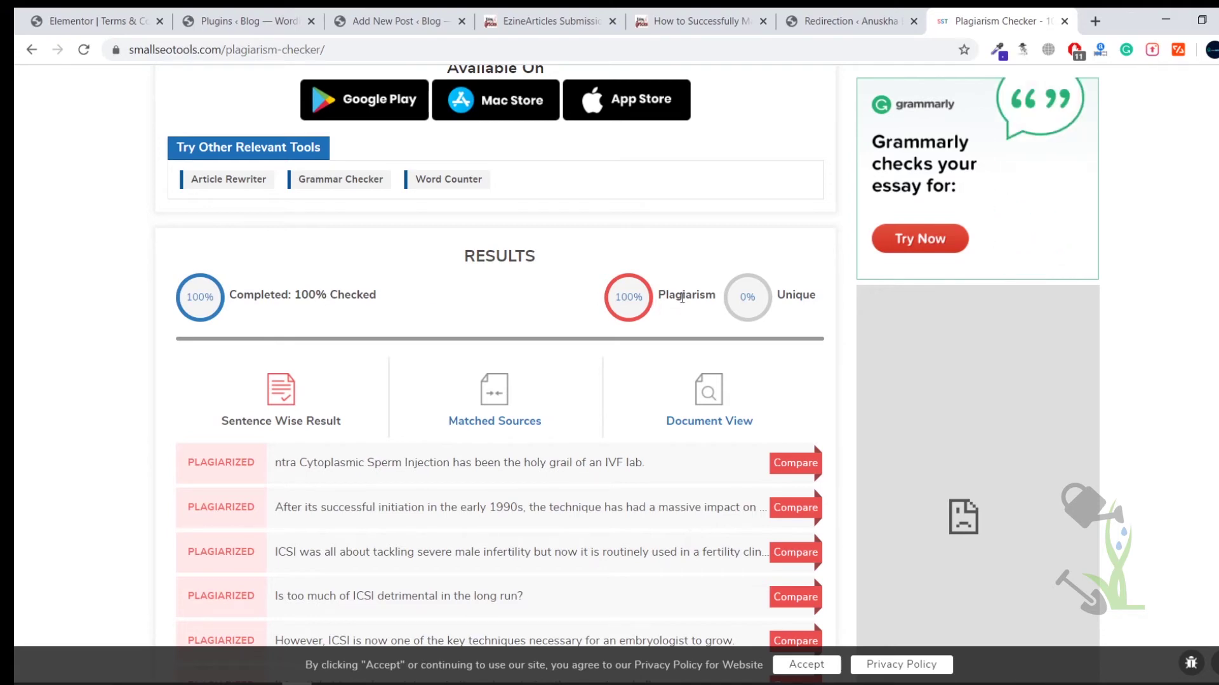
pyautogui.moveTo(787, 296); pyautogui.dragTo(809, 308)
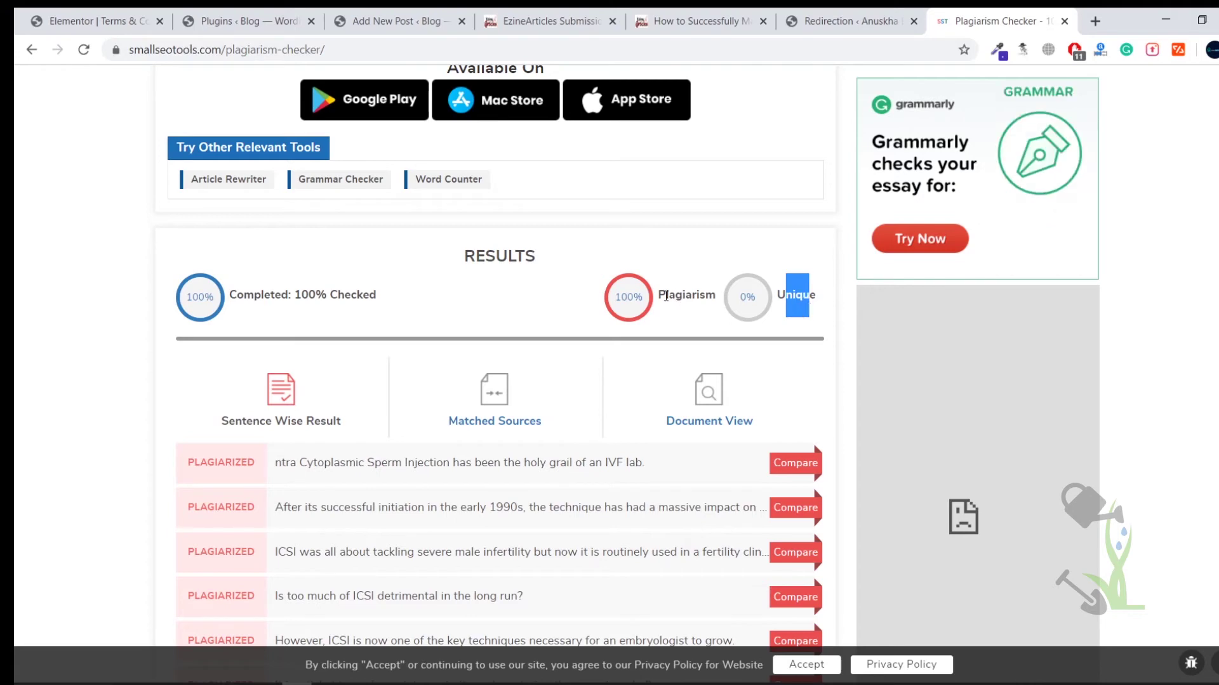
pyautogui.moveTo(659, 296); pyautogui.dragTo(713, 296)
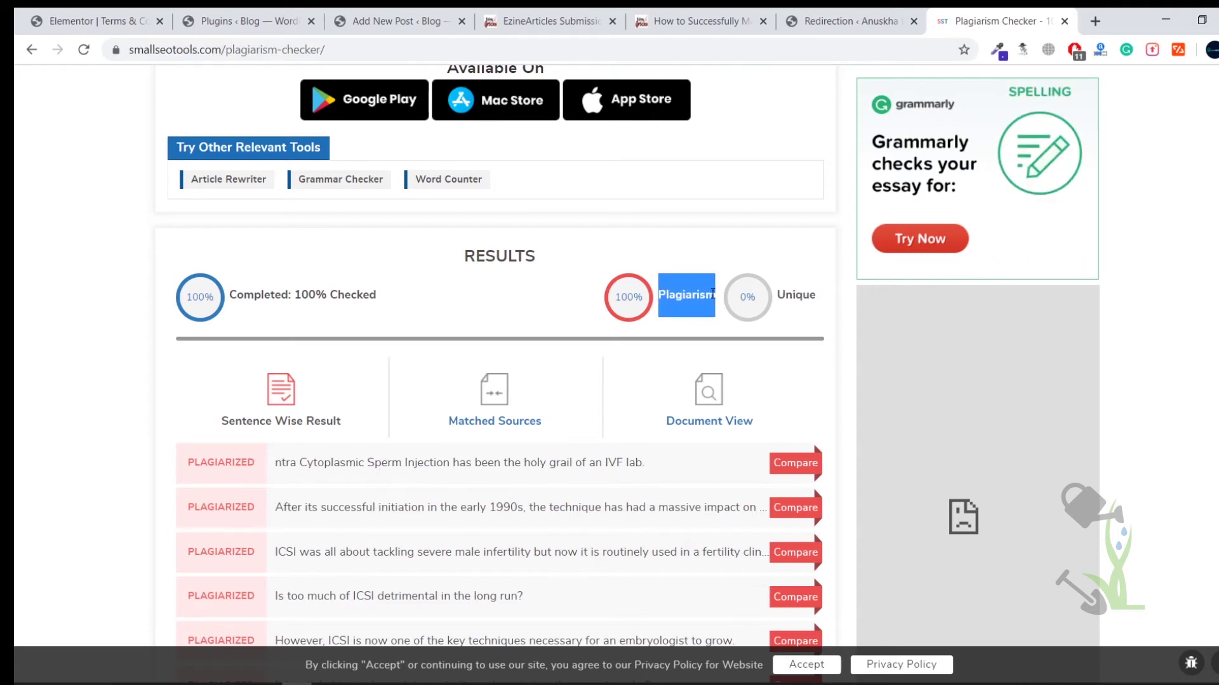
# Spin the WordPress post into a rewritten version with Auto Spinner
pyautogui.click(394, 21)
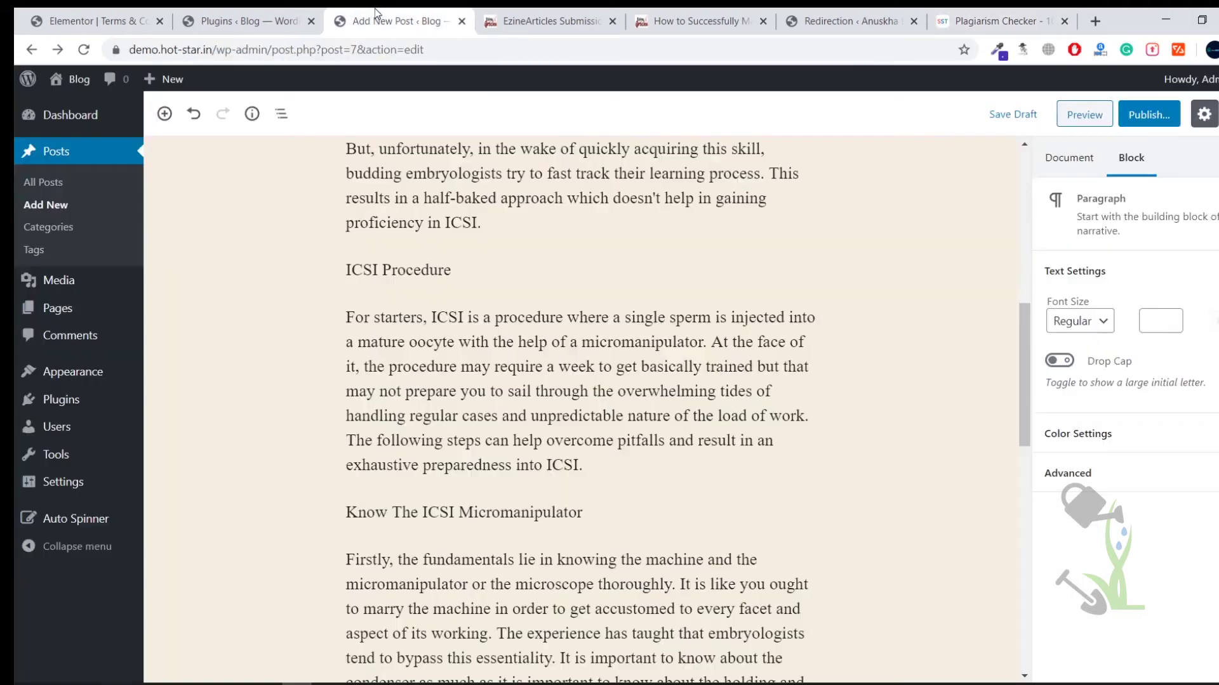
pyautogui.scroll(-10, 483, 381)
pyautogui.moveTo(481, 465); pyautogui.dragTo(335, 272)
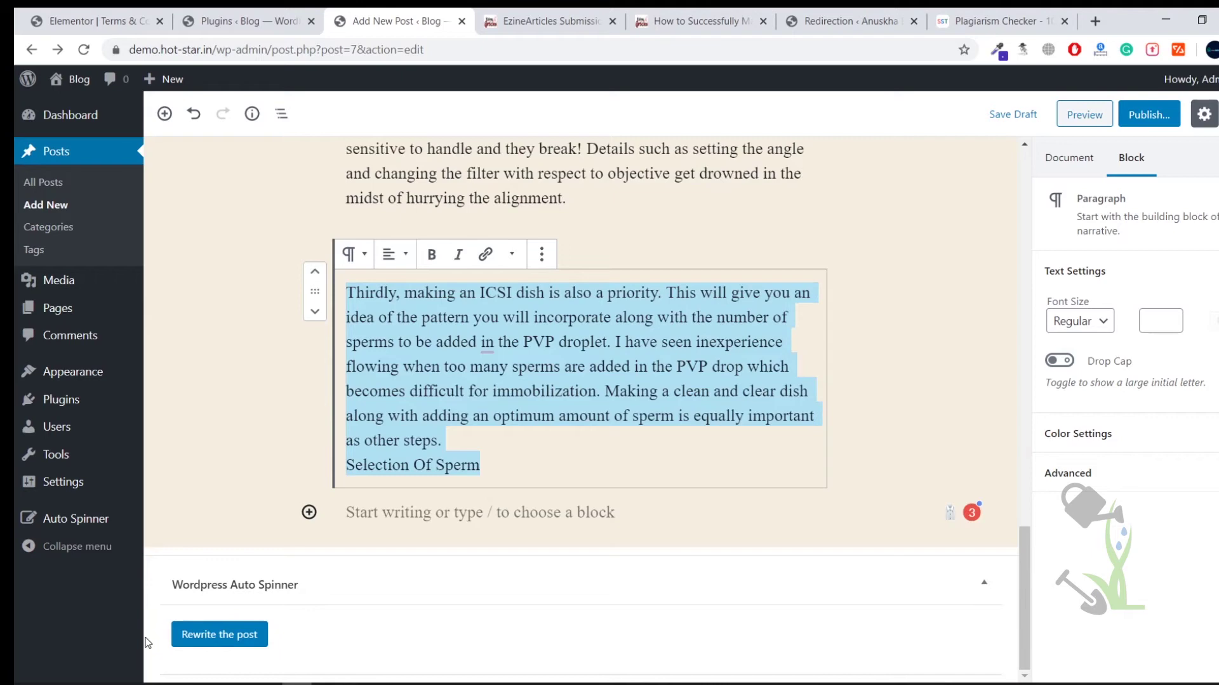
pyautogui.click(239, 652)
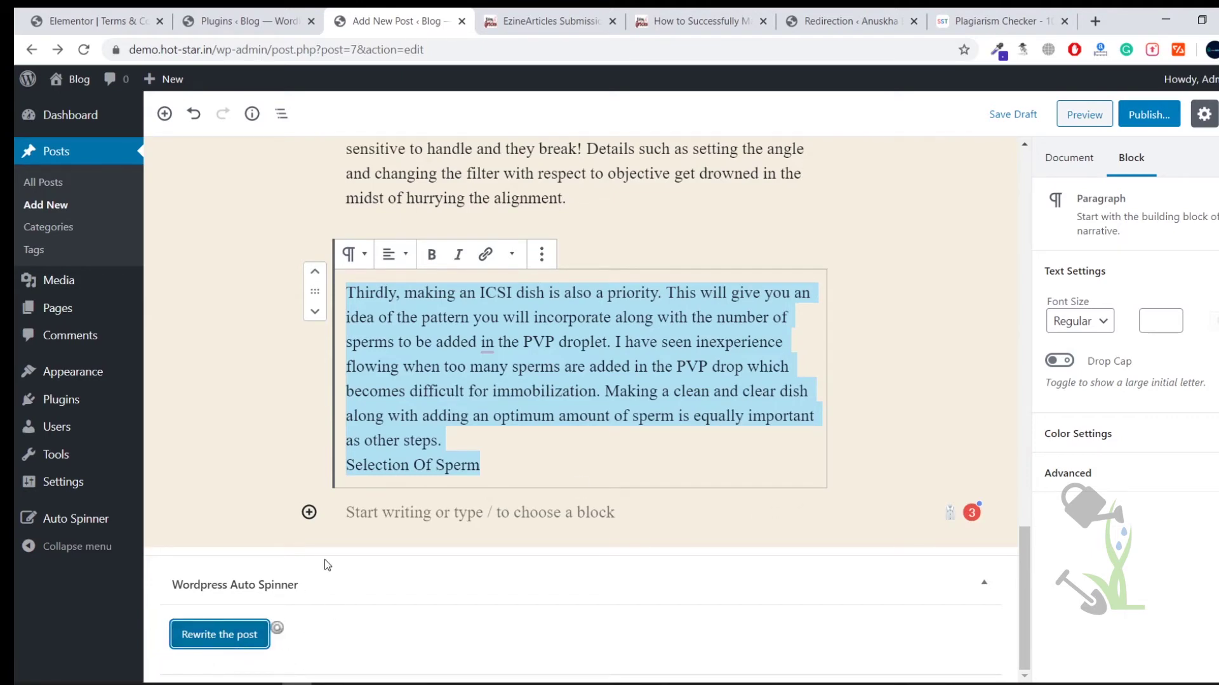
# Check the synonym swaps in the Rewritten Article box, then select all the rewritten content
pyautogui.scroll(-8, 325, 565)
pyautogui.scroll(-3, 451, 446)
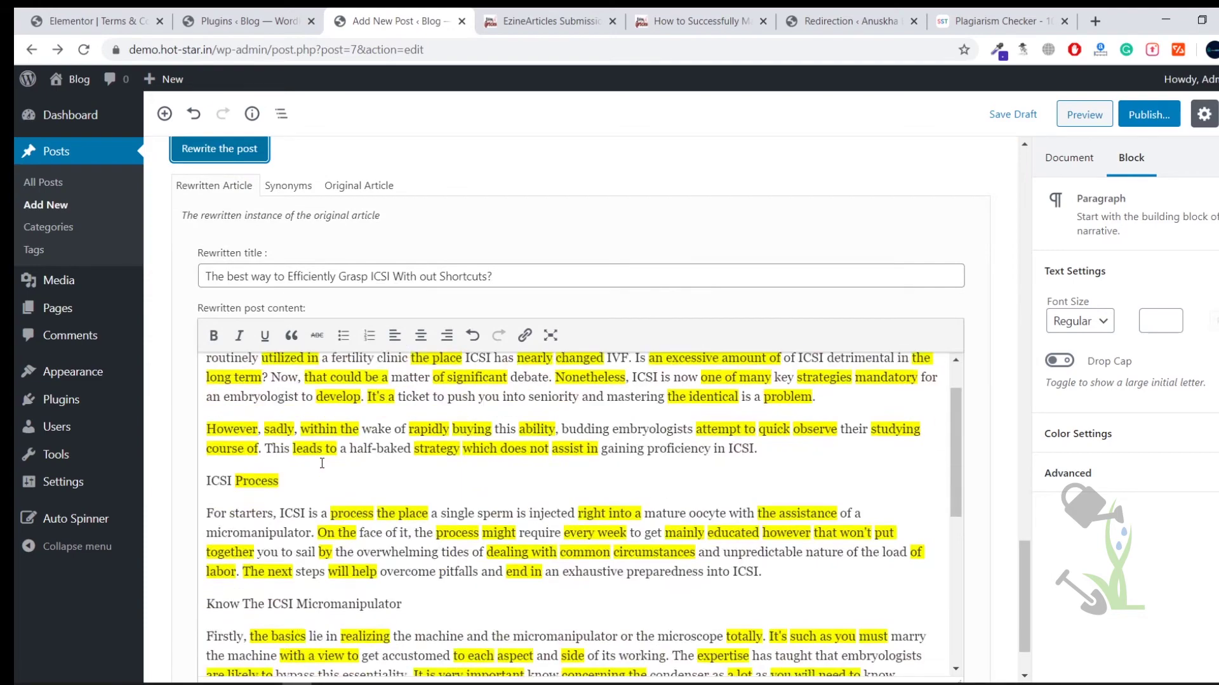
pyautogui.moveTo(427, 482)
pyautogui.scroll(-3, 427, 483)
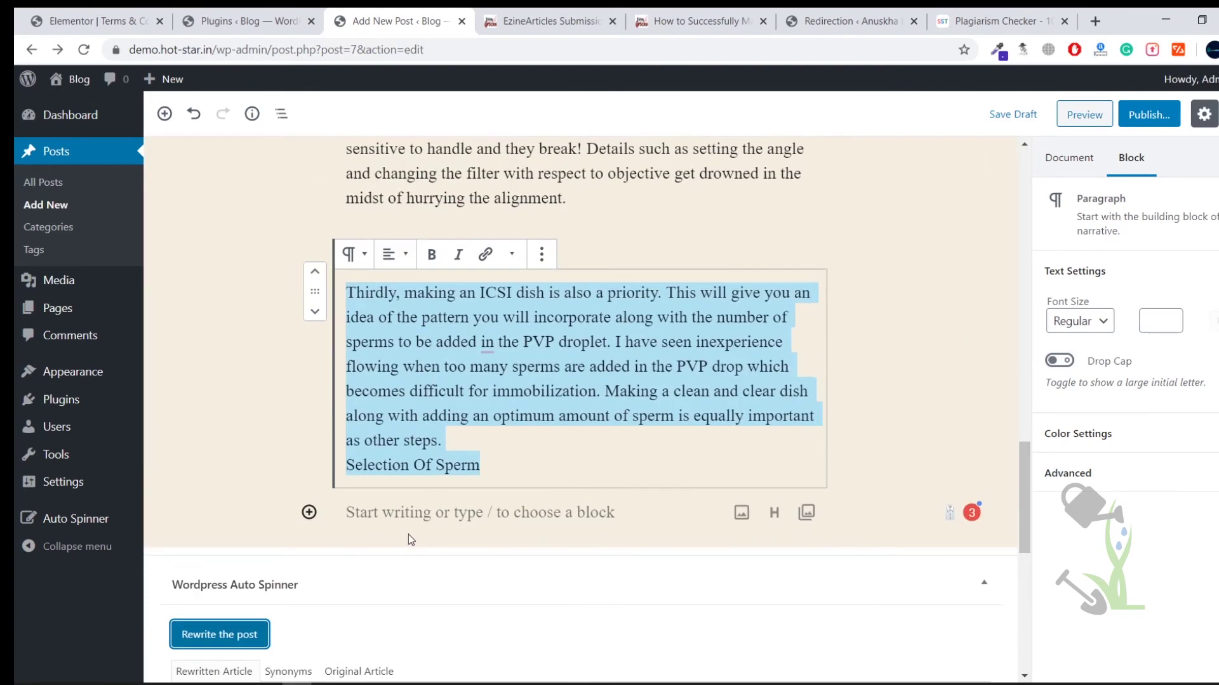
pyautogui.scroll(-3, 1179, 575)
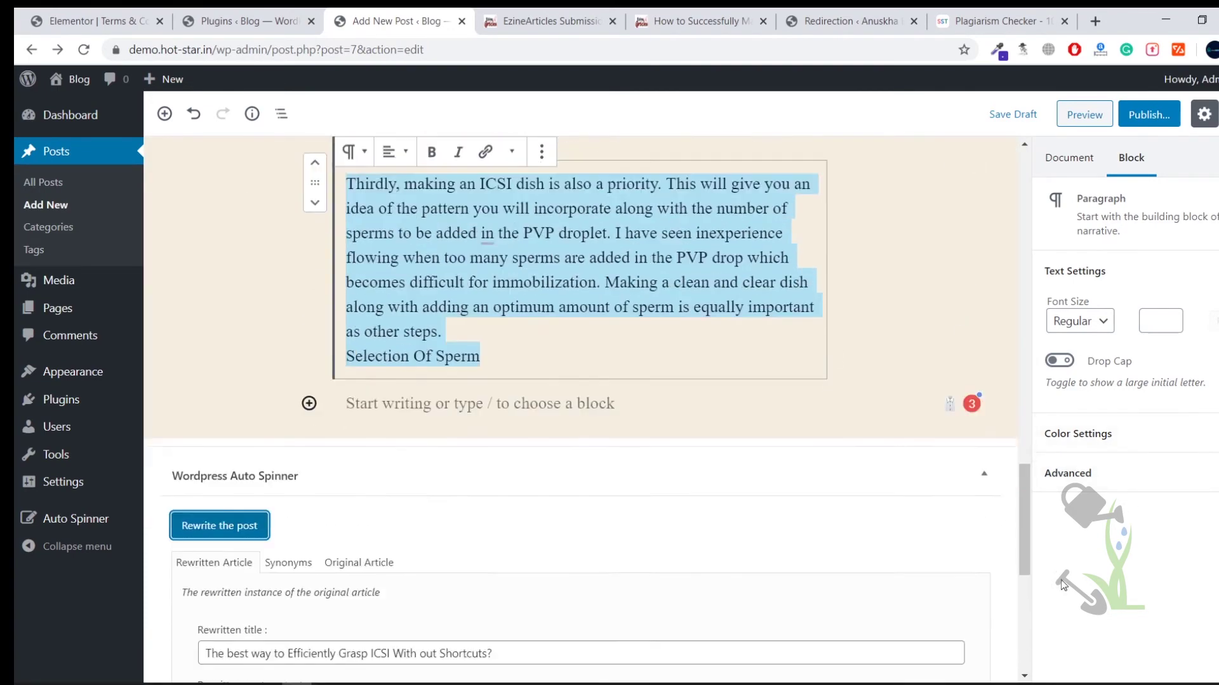
pyautogui.scroll(-5, 766, 380)
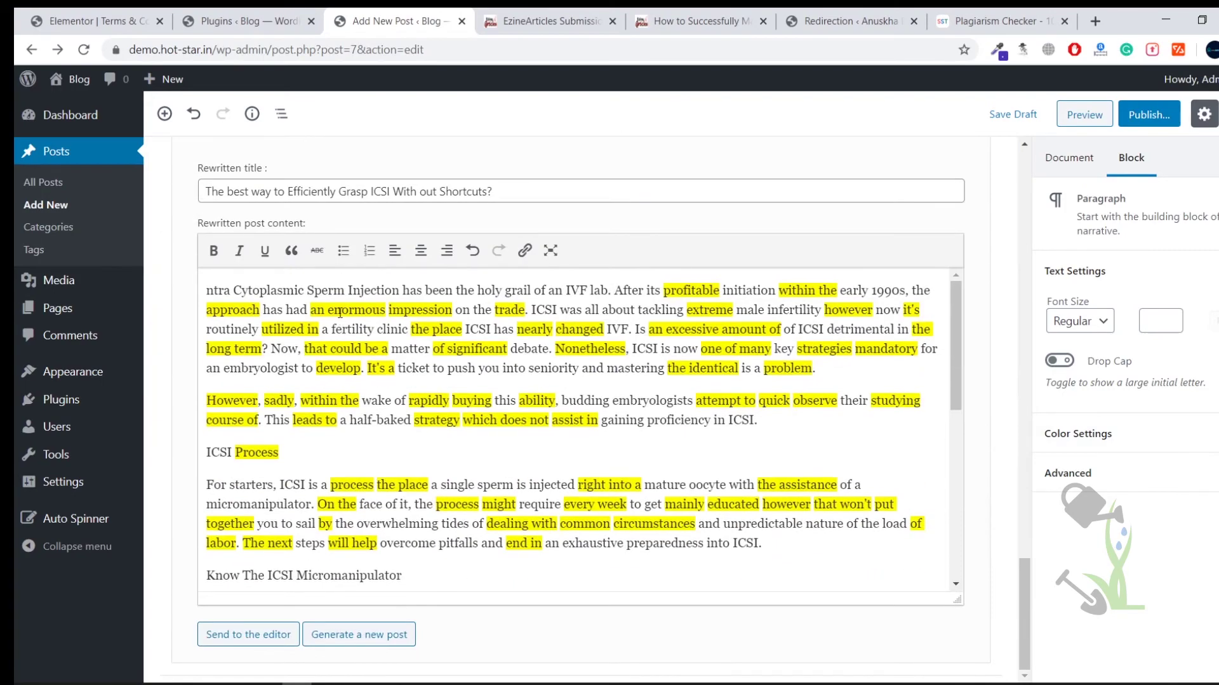
pyautogui.moveTo(533, 330)
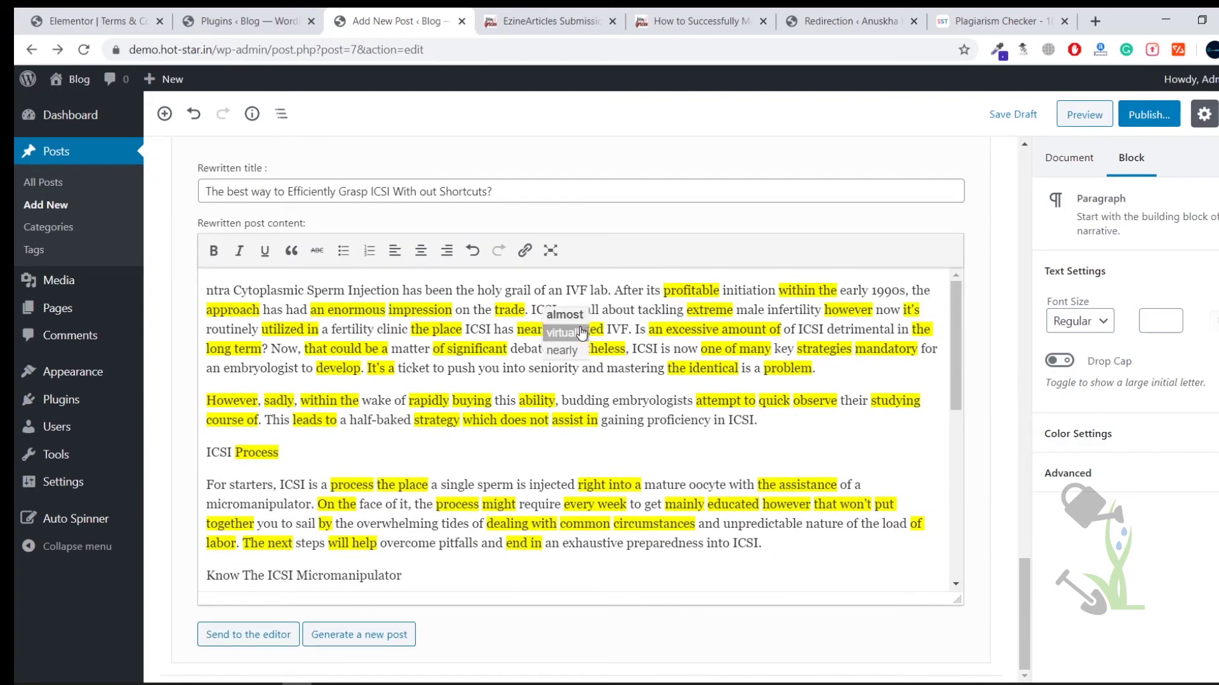
pyautogui.scroll(3, 444, 337)
pyautogui.scroll(-3, 717, 462)
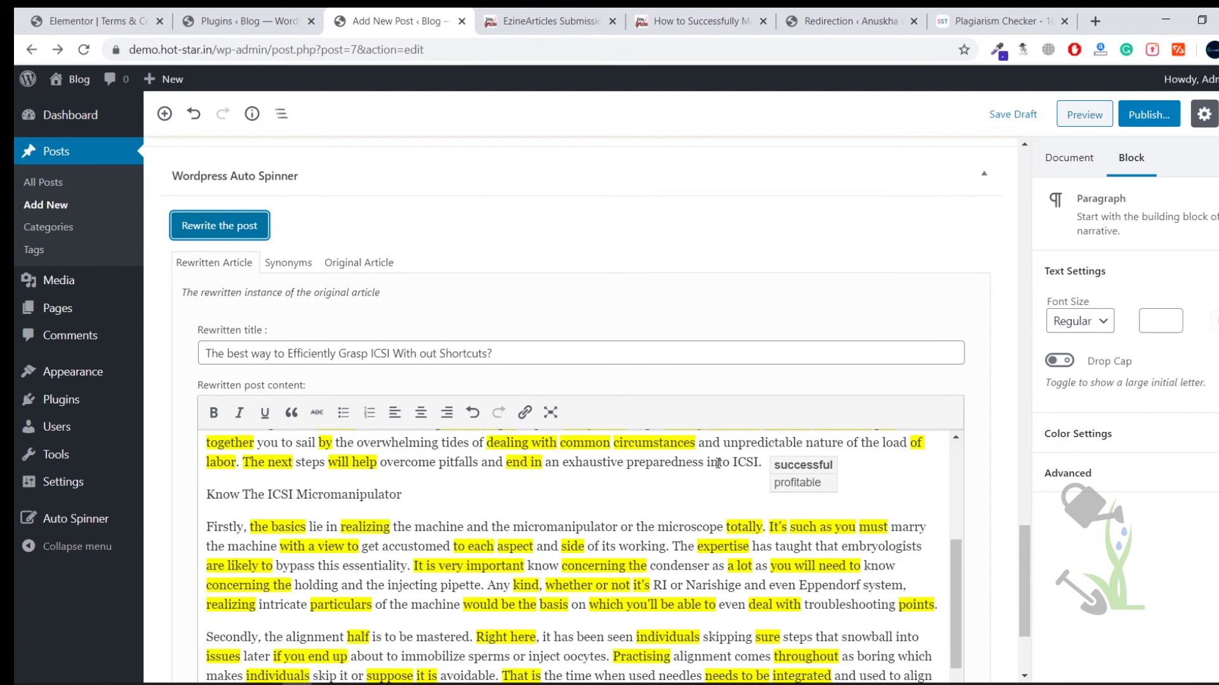
pyautogui.scroll(-5, 717, 462)
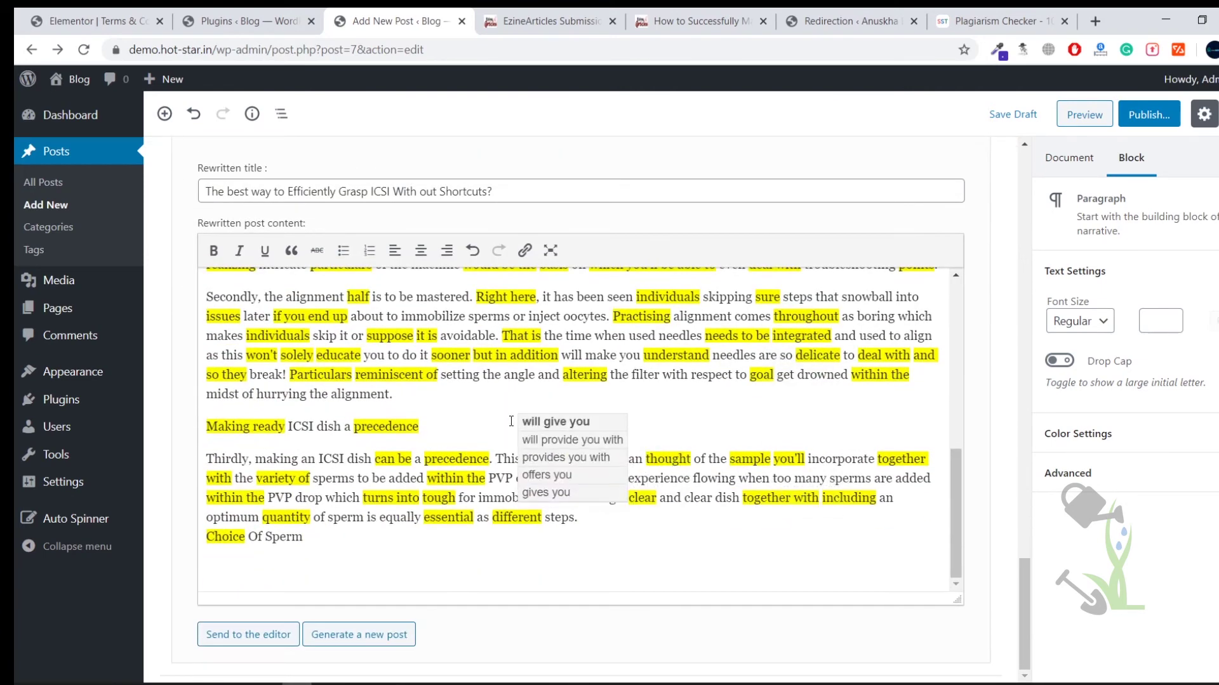
pyautogui.moveTo(439, 356)
pyautogui.hotkey('ctrl', 'a')
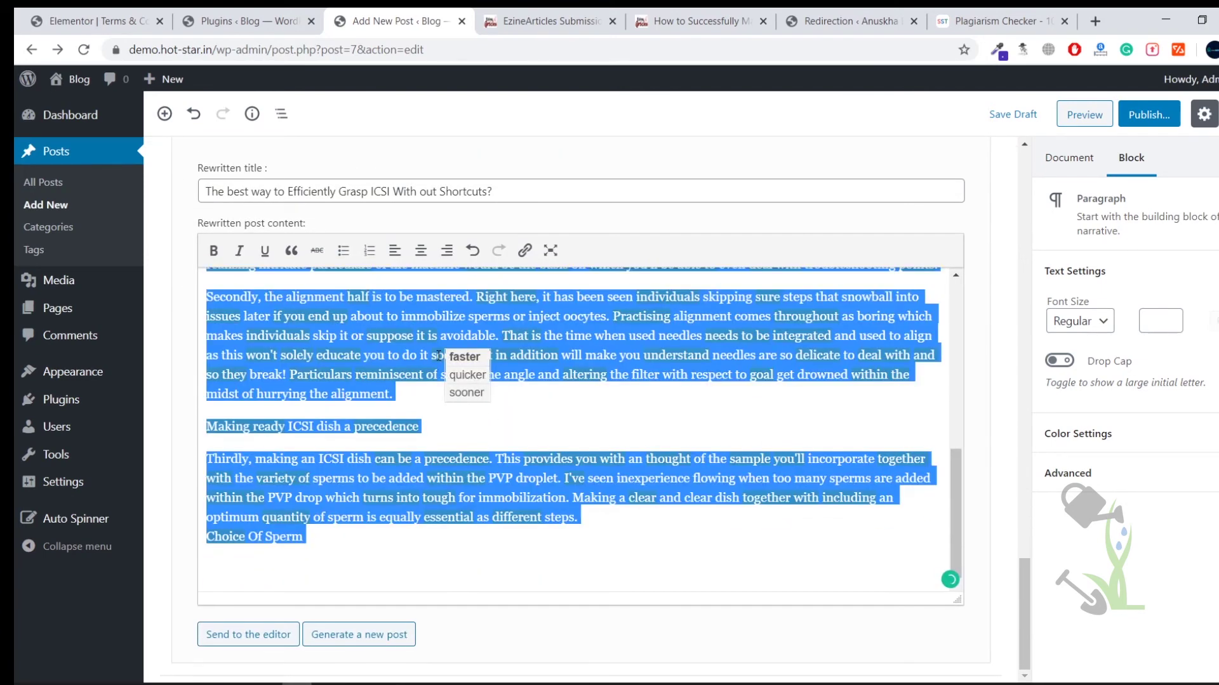
# Reload the SmallSEOTools checker page, confirming the form resubmission
pyautogui.click(990, 21)
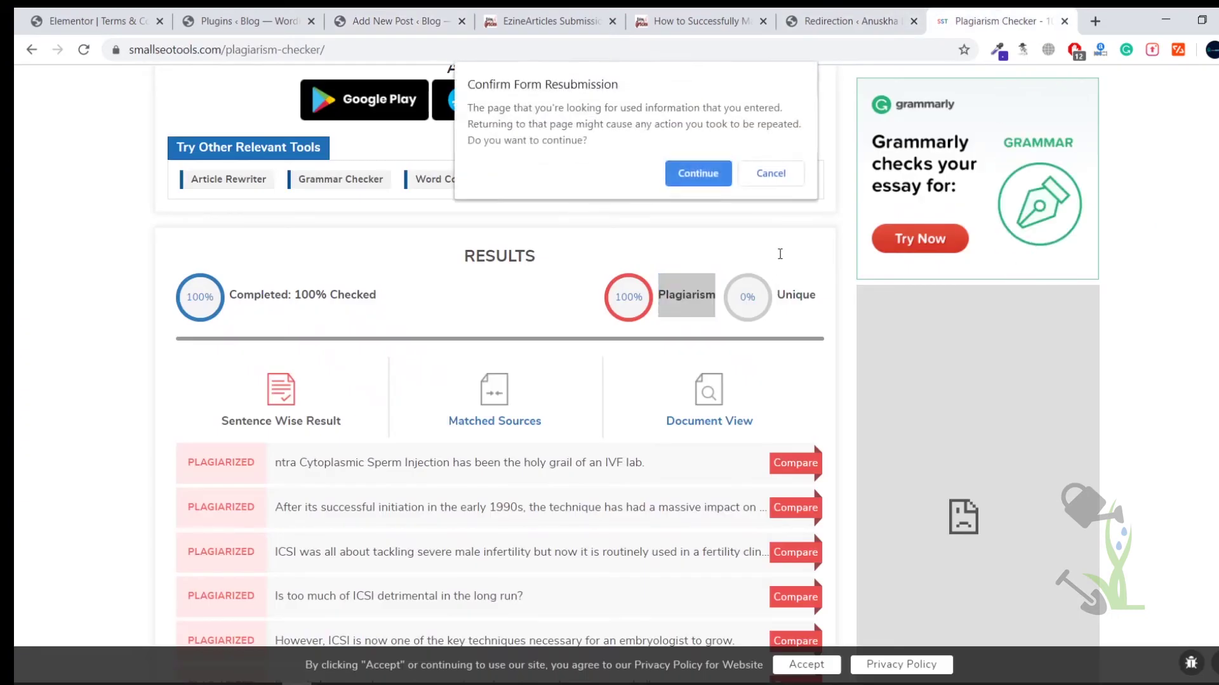
pyautogui.click(698, 173)
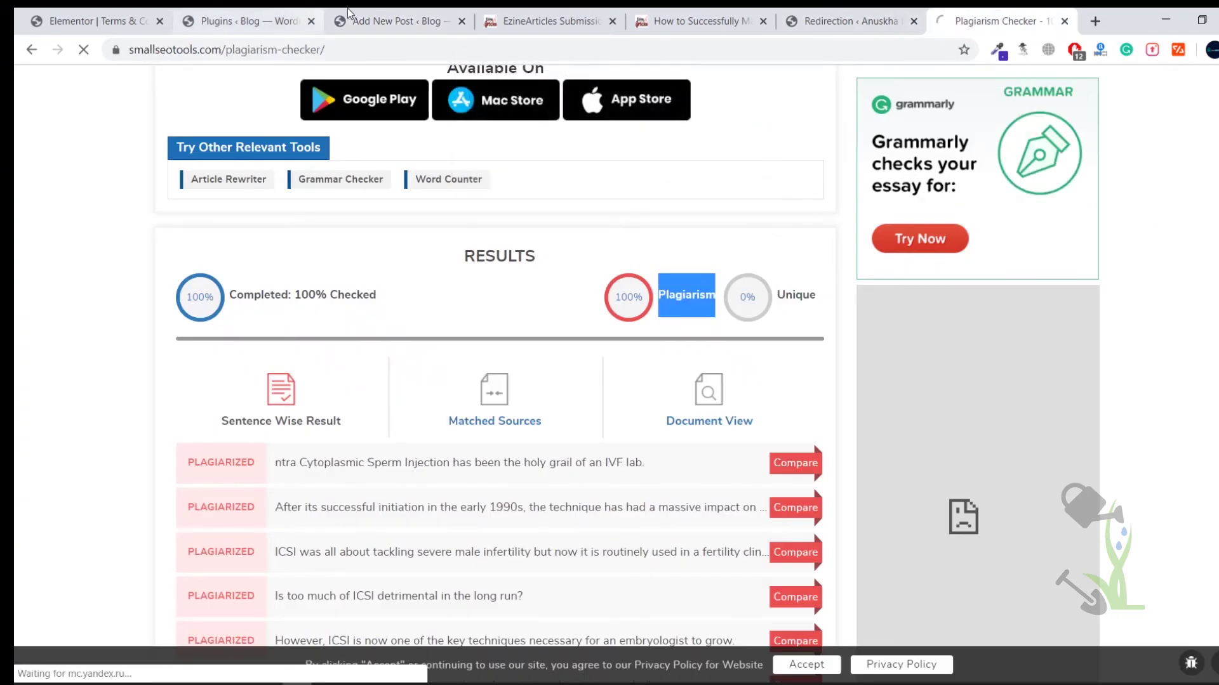
pyautogui.click(387, 14)
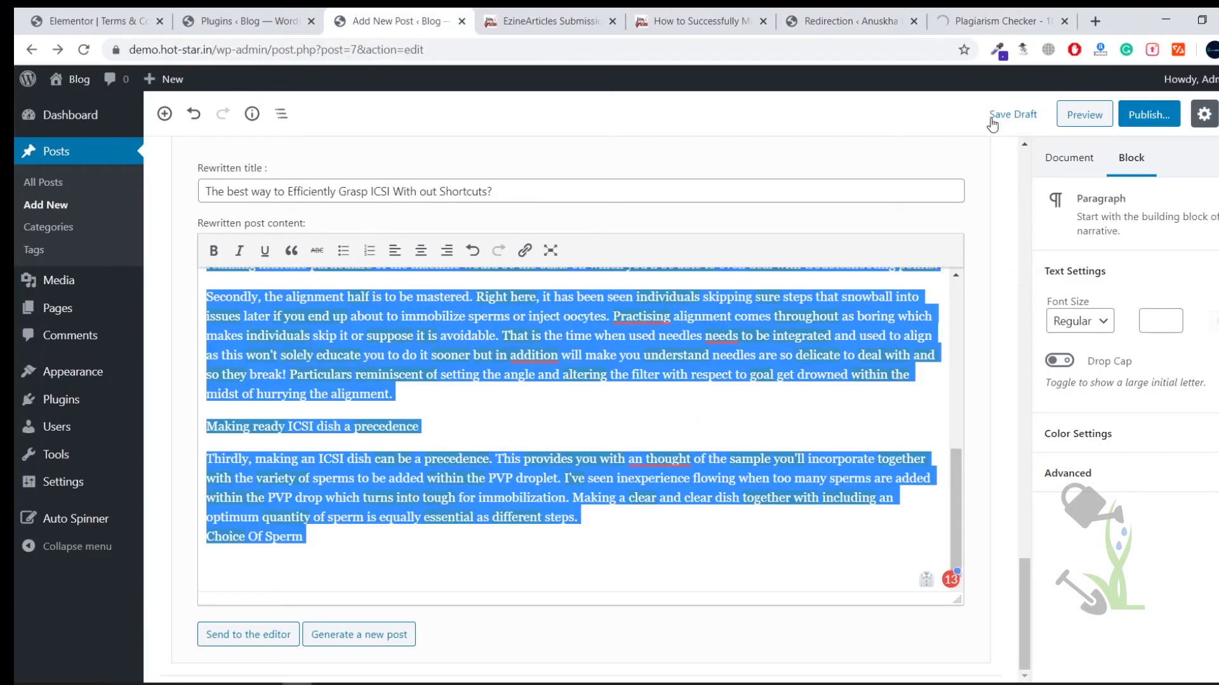
pyautogui.click(985, 14)
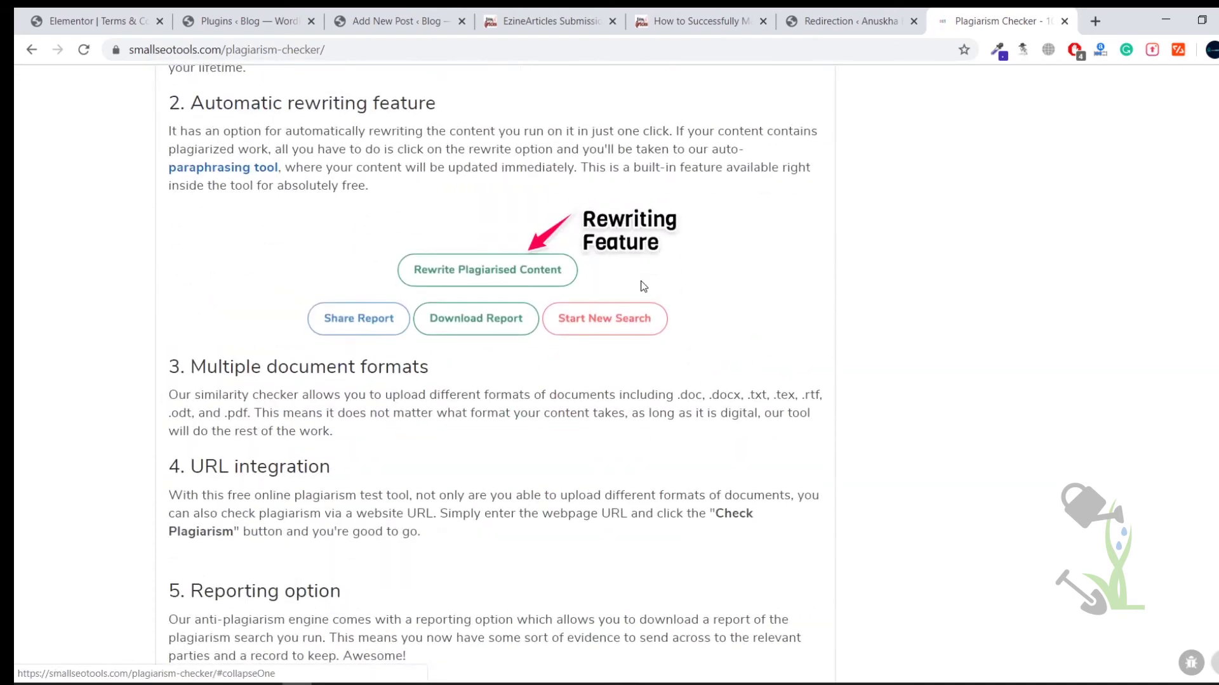
# Replace the checker text with the 531-word spun article and run Check Plagiarism
pyautogui.scroll(-8, 527, 435)
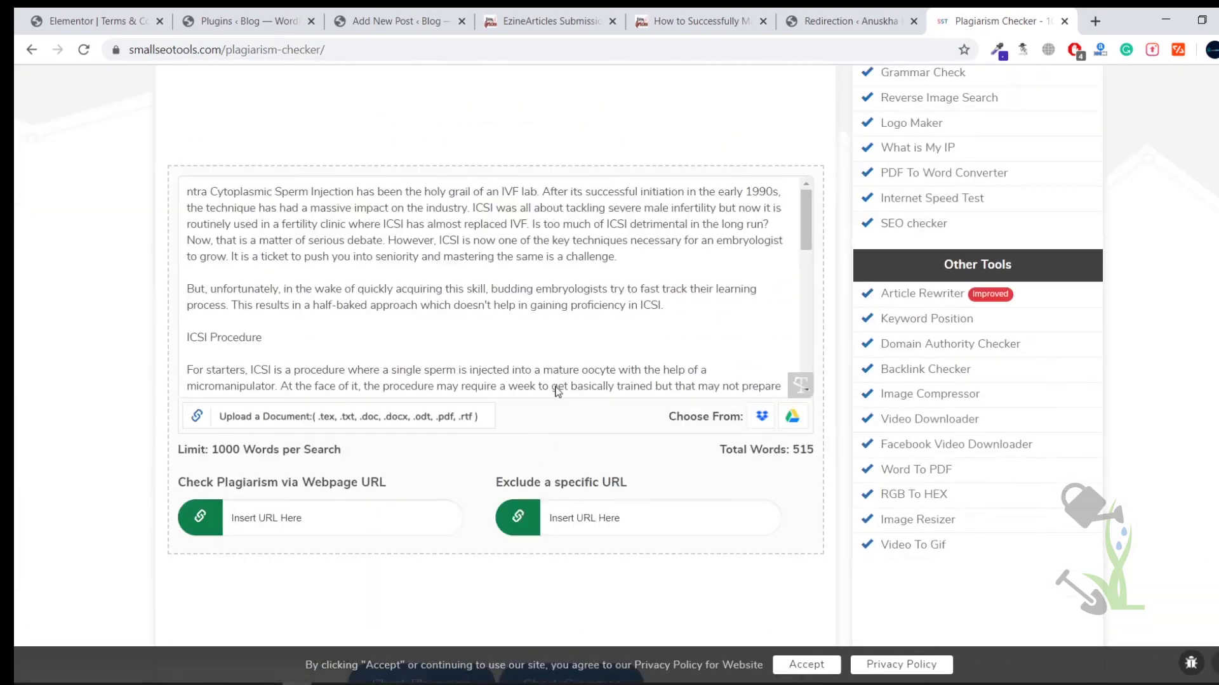
pyautogui.tripleClick(565, 310)
pyautogui.hotkey('ctrl', 'a')
pyautogui.hotkey('ctrl', 'v')
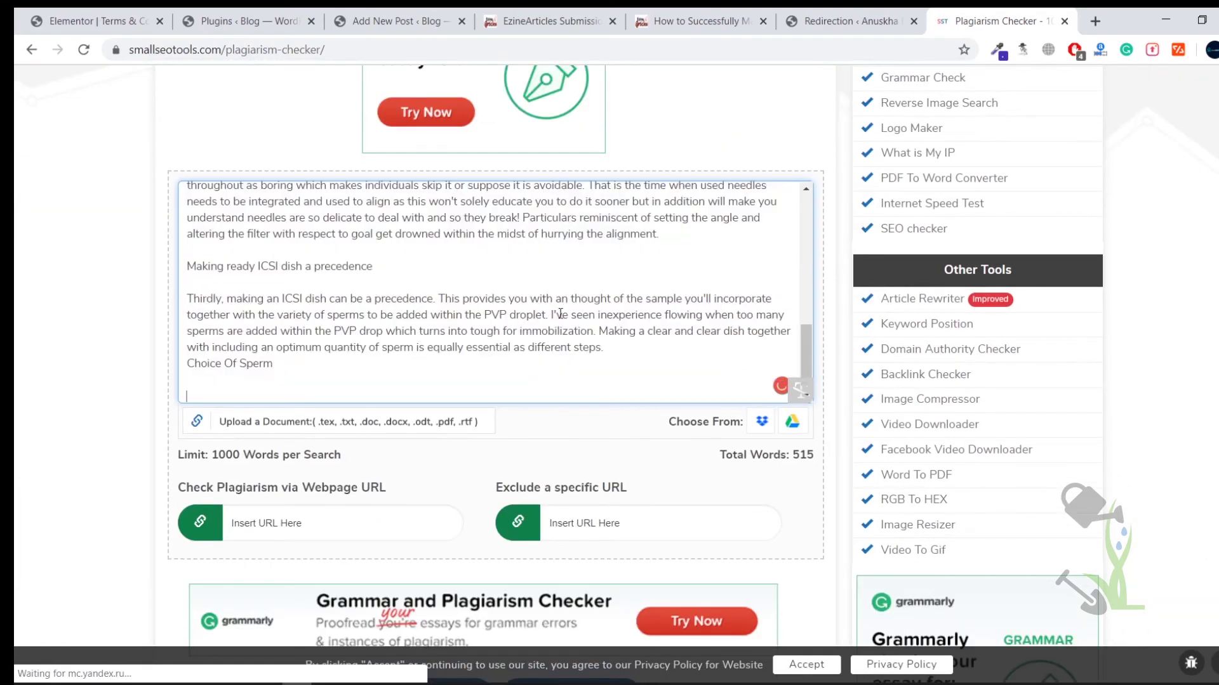
pyautogui.scroll(-6, 835, 464)
pyautogui.scroll(-4, 698, 444)
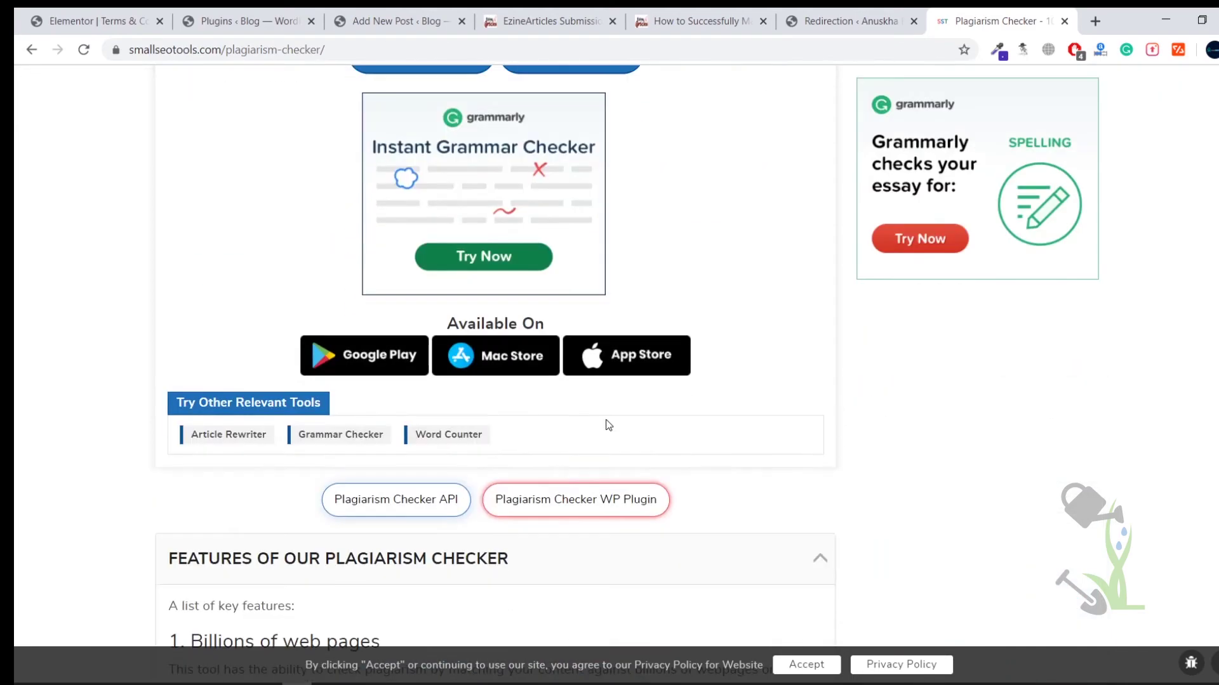
pyautogui.scroll(5, 603, 425)
pyautogui.scroll(-5, 557, 435)
pyautogui.scroll(3, 425, 418)
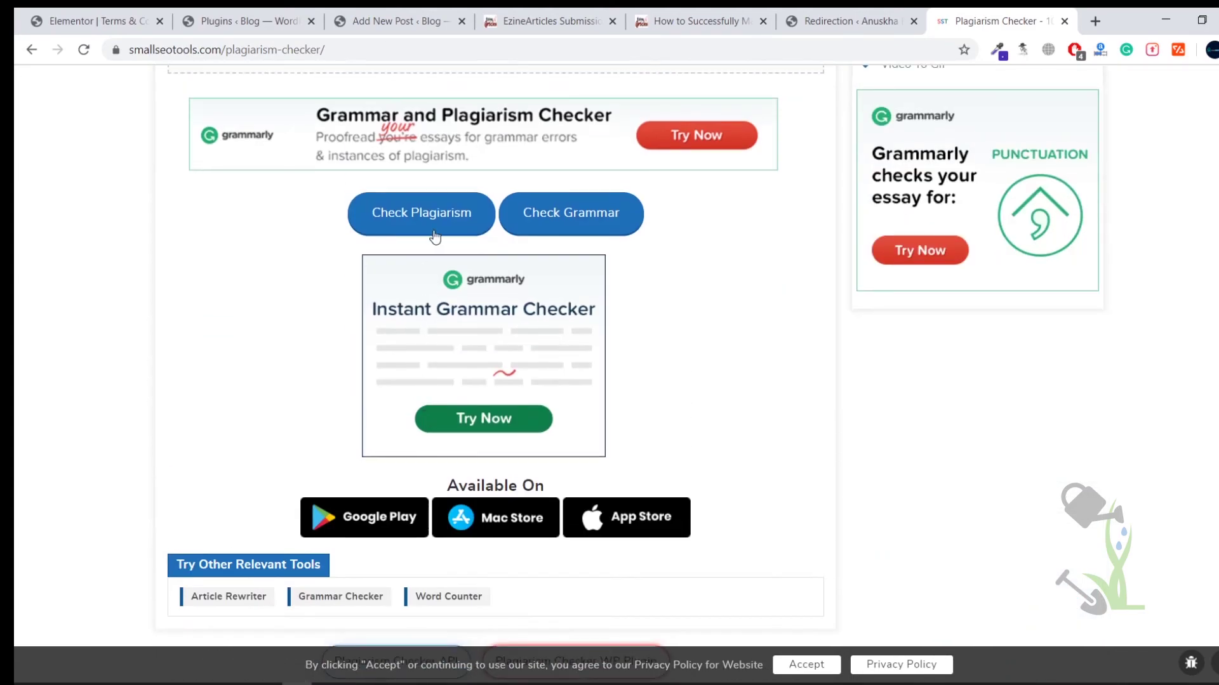
pyautogui.click(435, 211)
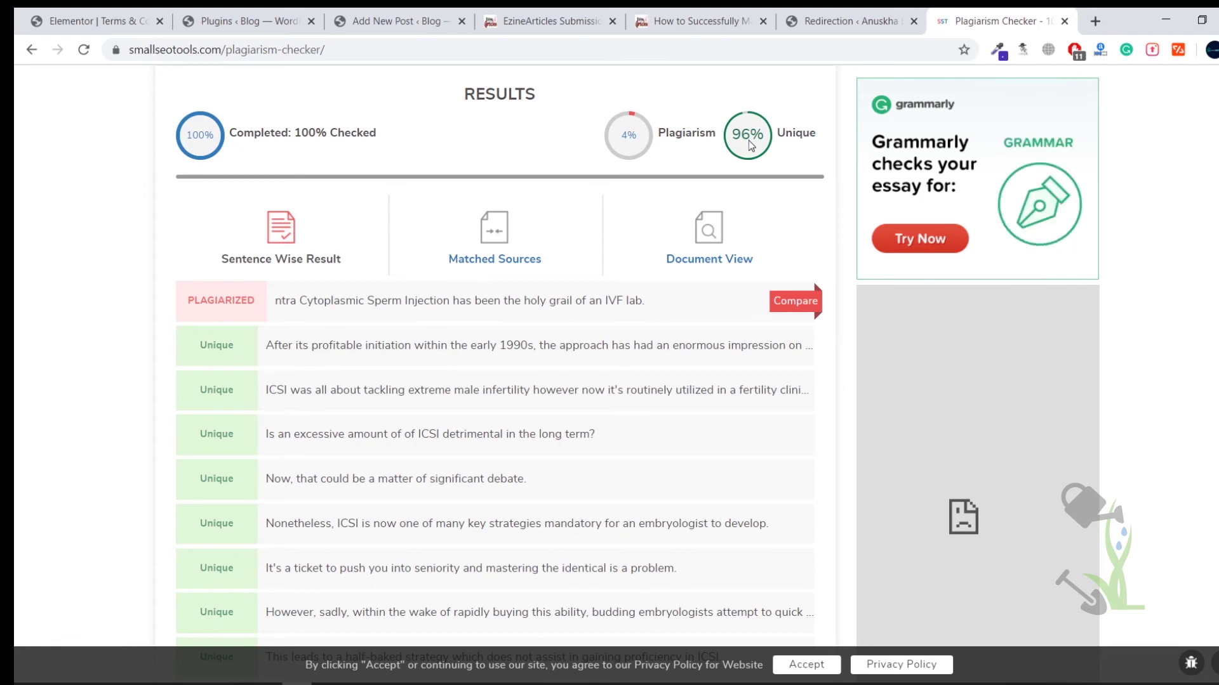
# Review the rewritten ICSI post text, then switch to the window with the Auto Spinner 3.7.0 product page
pyautogui.click(381, 21)
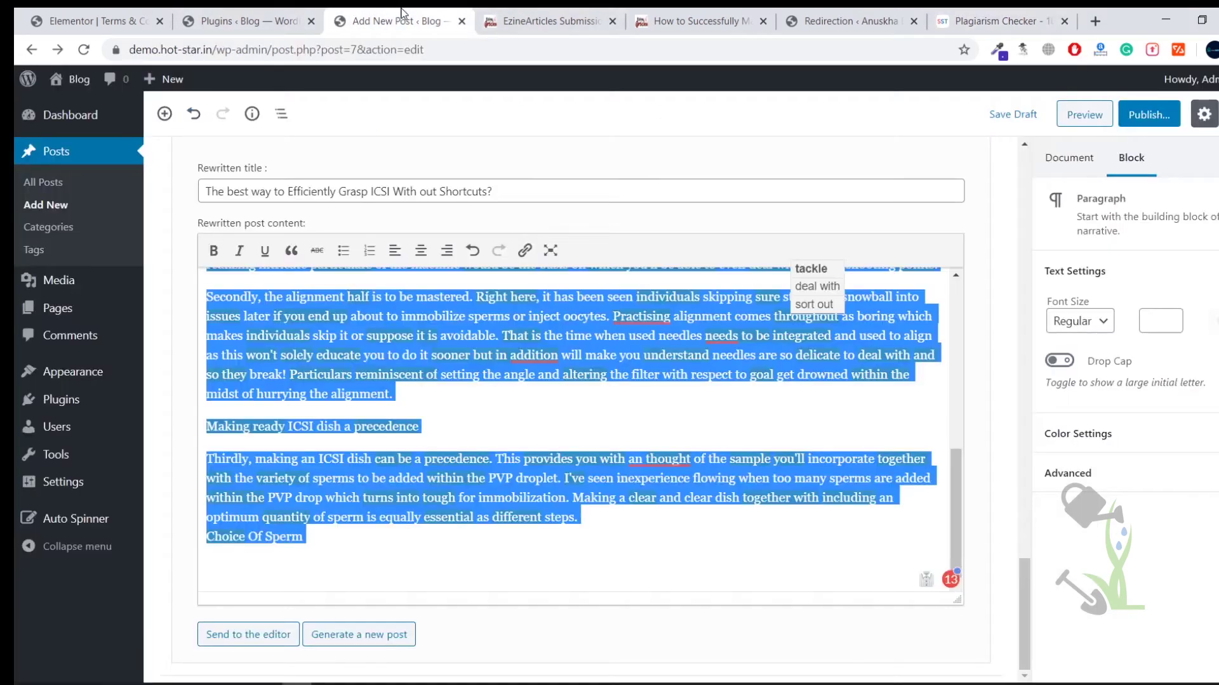
pyautogui.moveTo(589, 452)
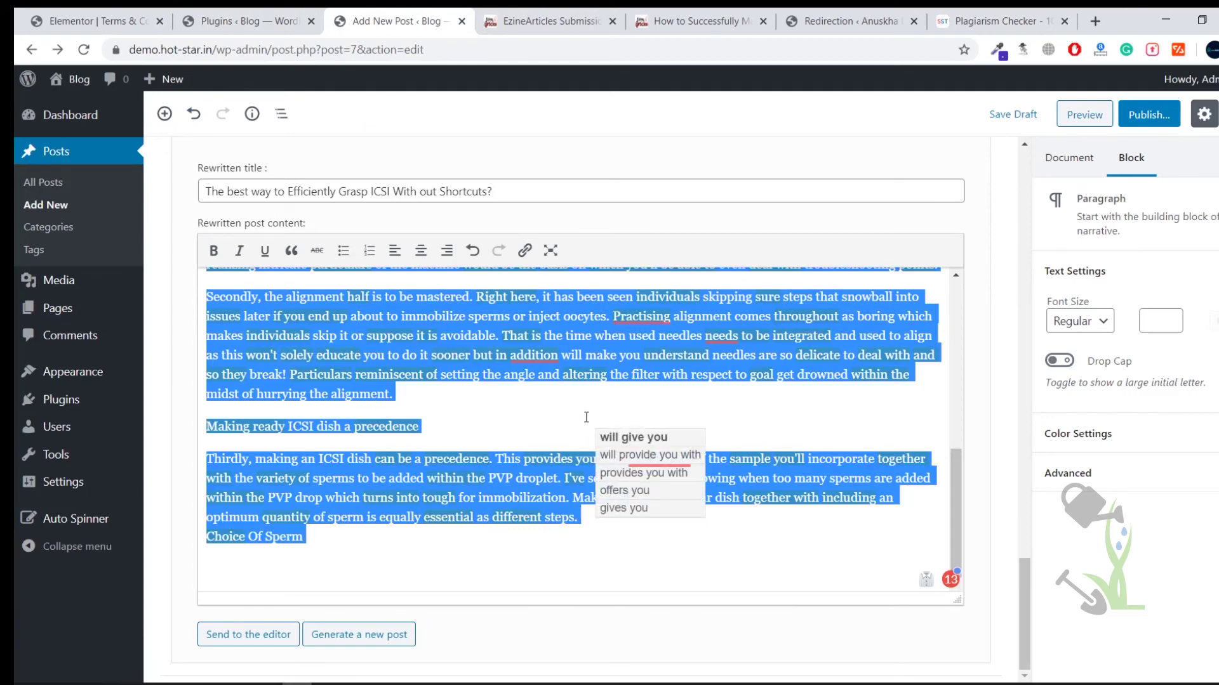
pyautogui.moveTo(954, 474); pyautogui.dragTo(986, 304)
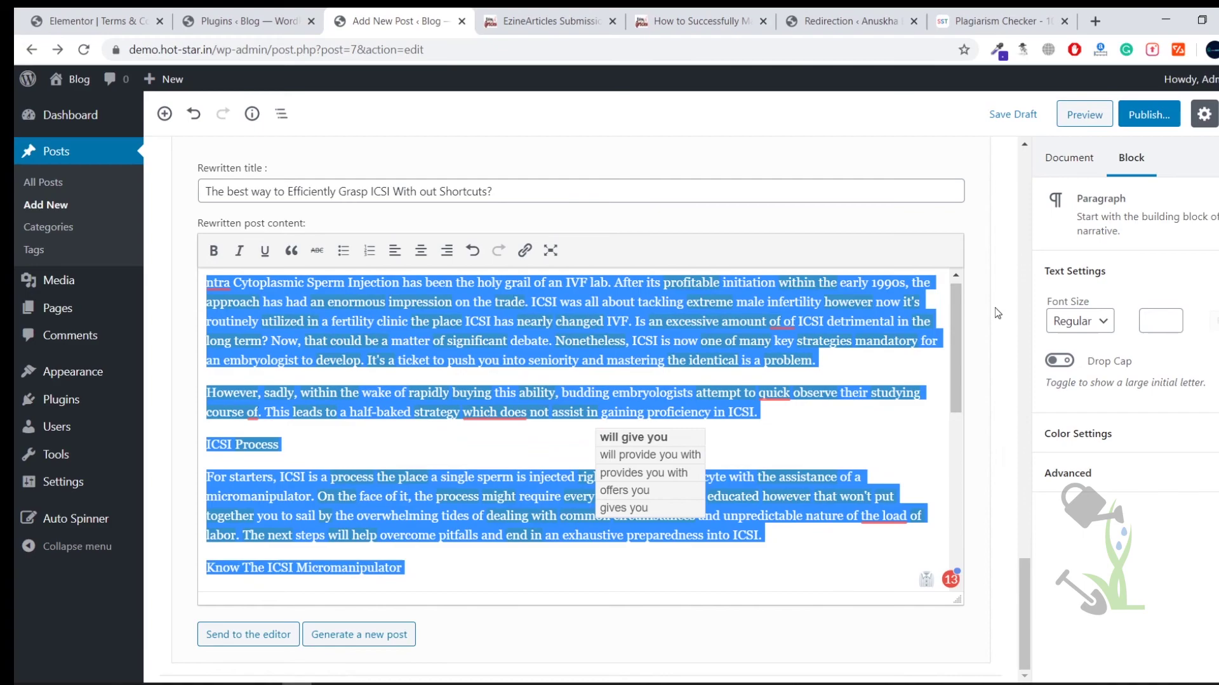
pyautogui.scroll(10, 998, 313)
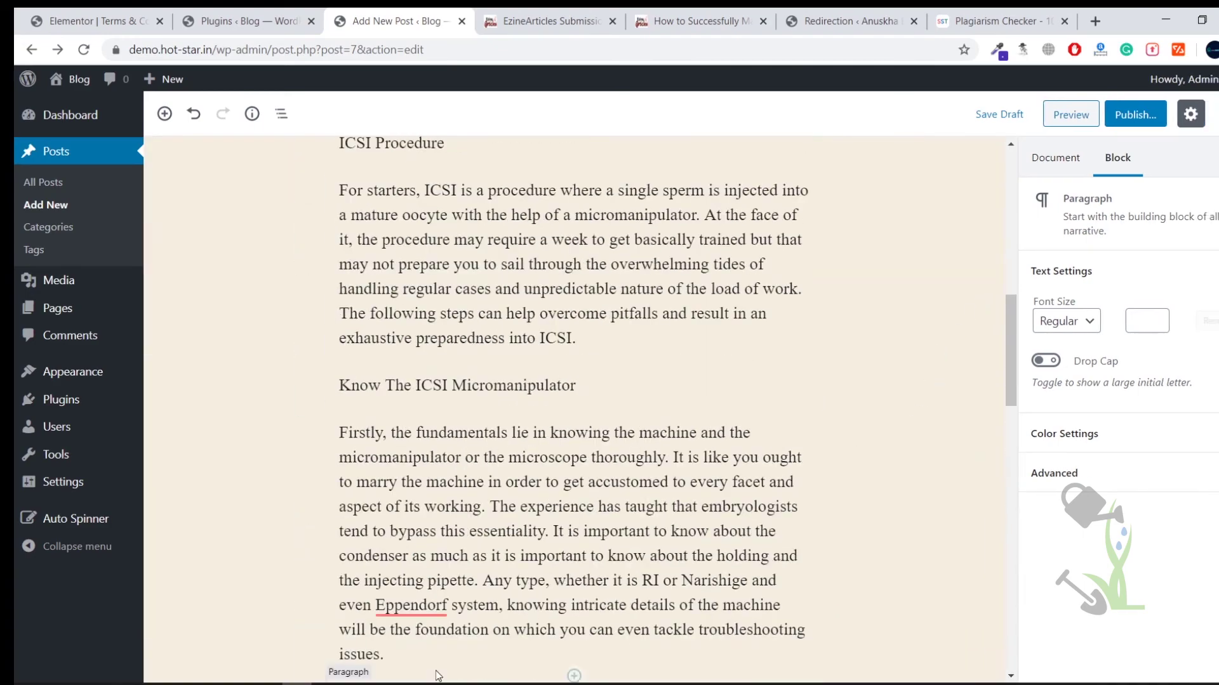
pyautogui.moveTo(324, 680)
pyautogui.click(324, 616)
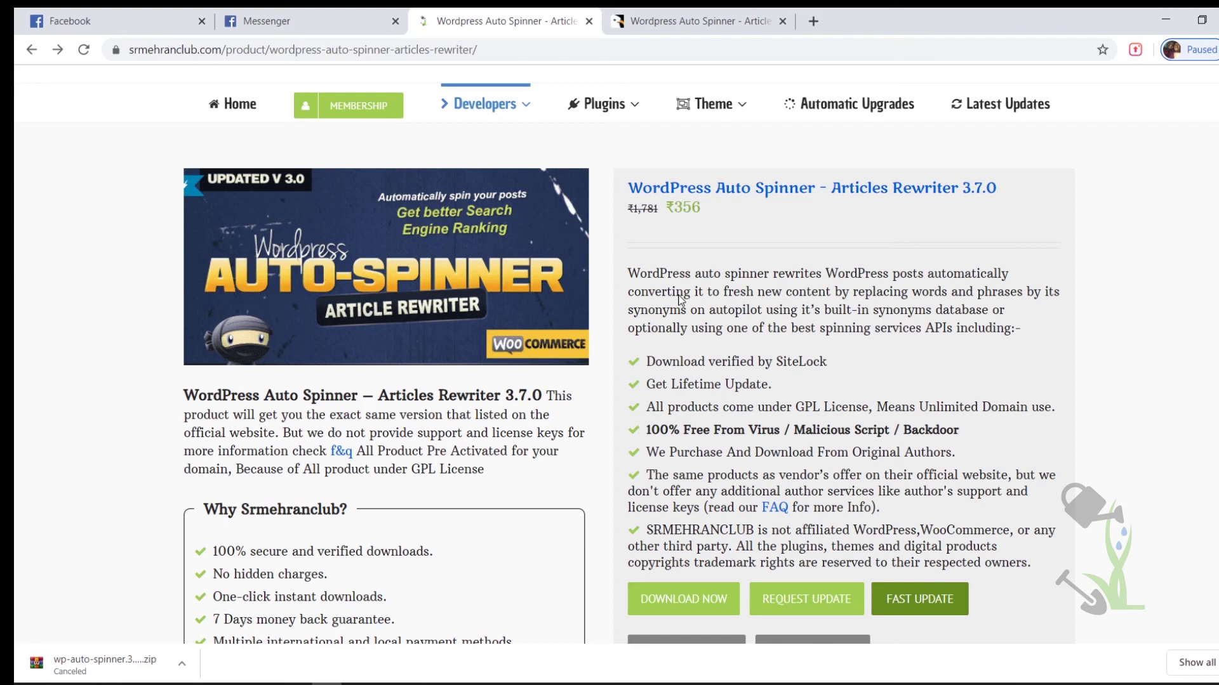
# Open srmehranclub's MEMBERSHIP page and browse plans like Standard $29, Premium $89, Lifetime $359 with 65% coupons
pyautogui.click(348, 106)
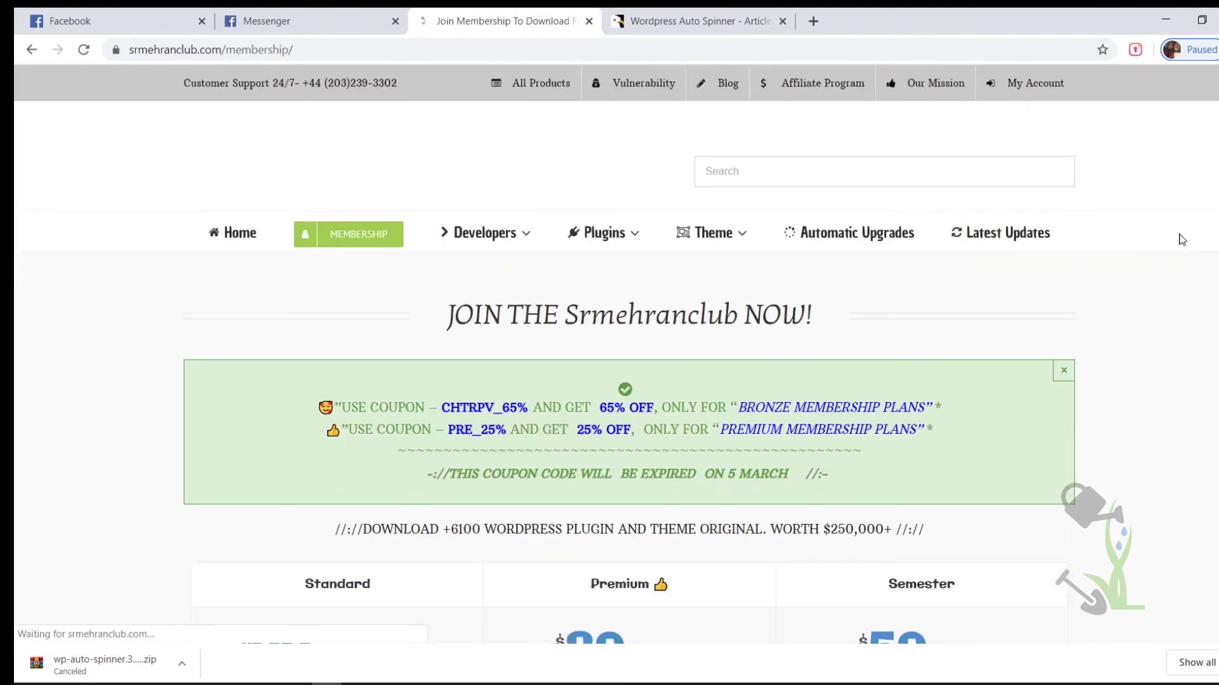
pyautogui.scroll(-20, 1182, 240)
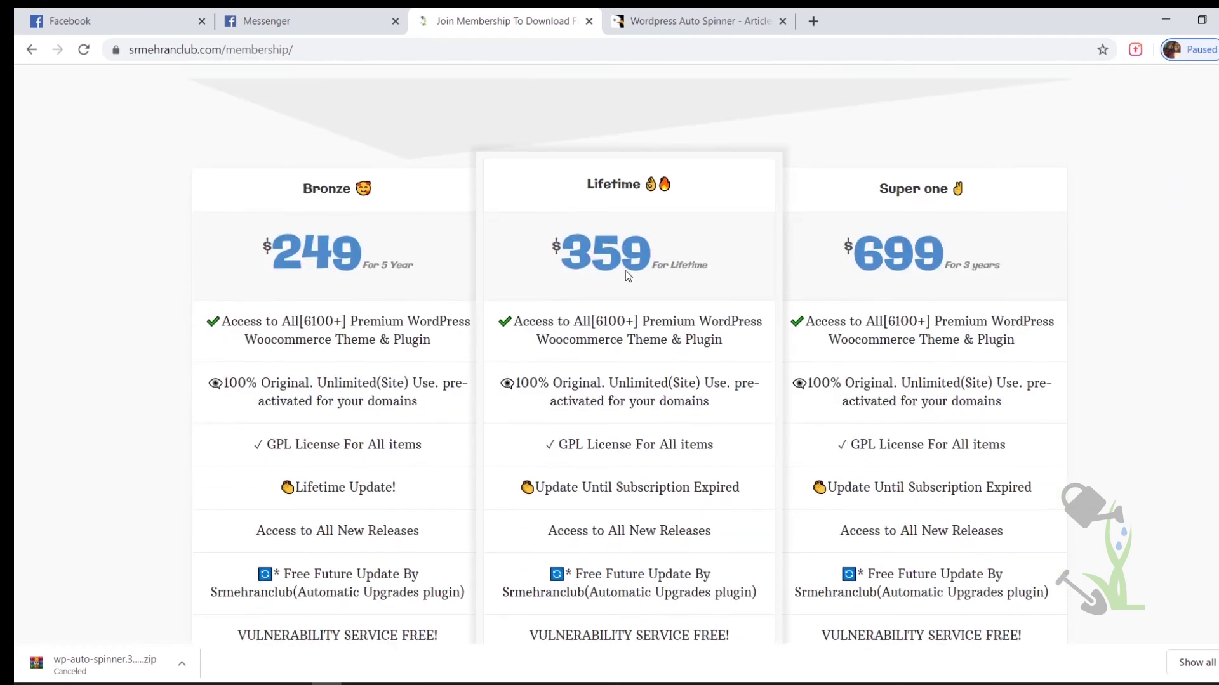
pyautogui.scroll(-4, 636, 356)
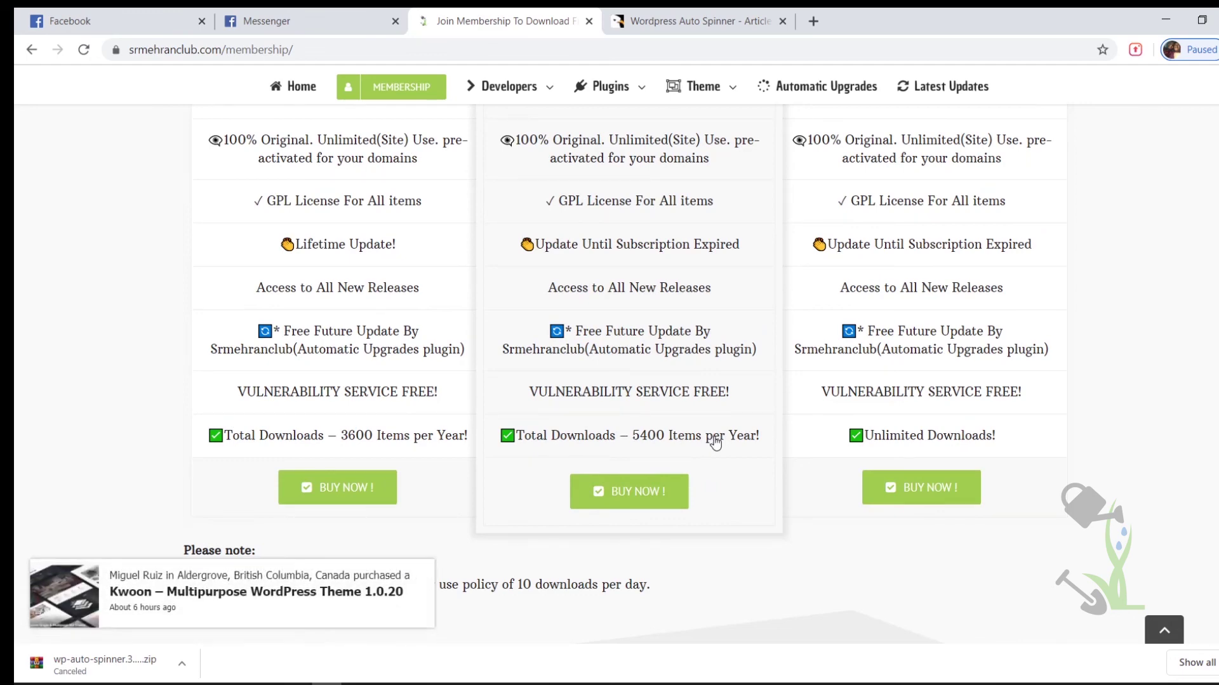
pyautogui.scroll(5, 712, 443)
pyautogui.scroll(3, 634, 356)
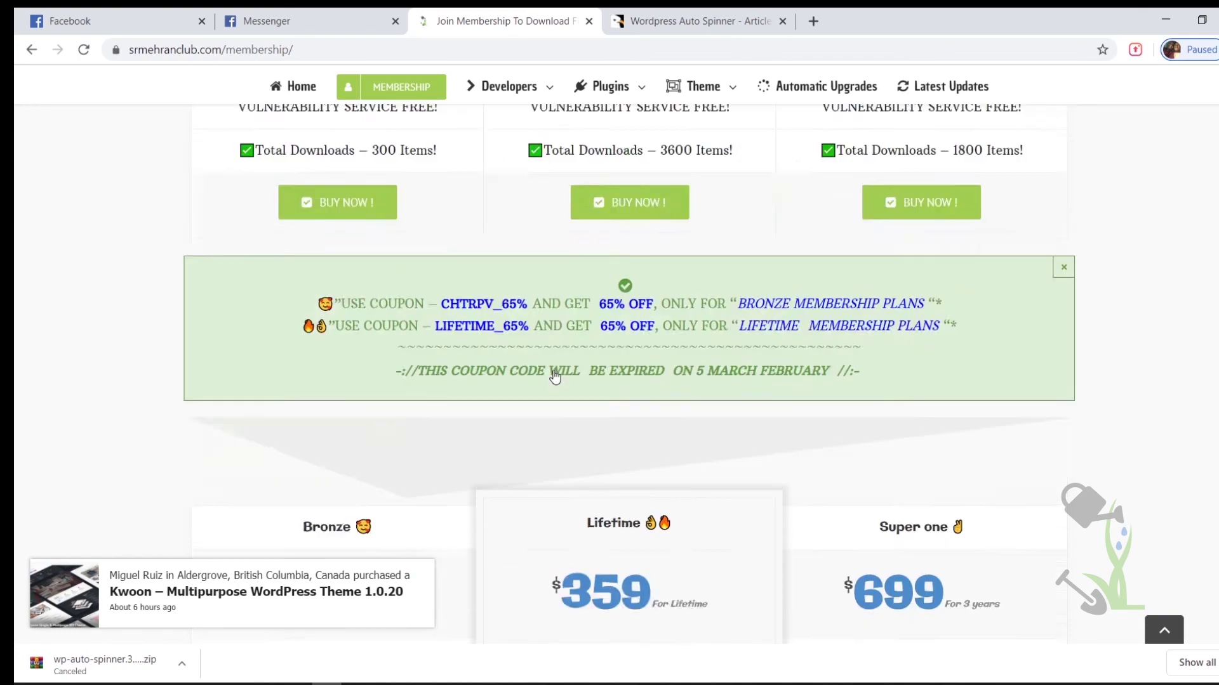
pyautogui.scroll(-2, 549, 375)
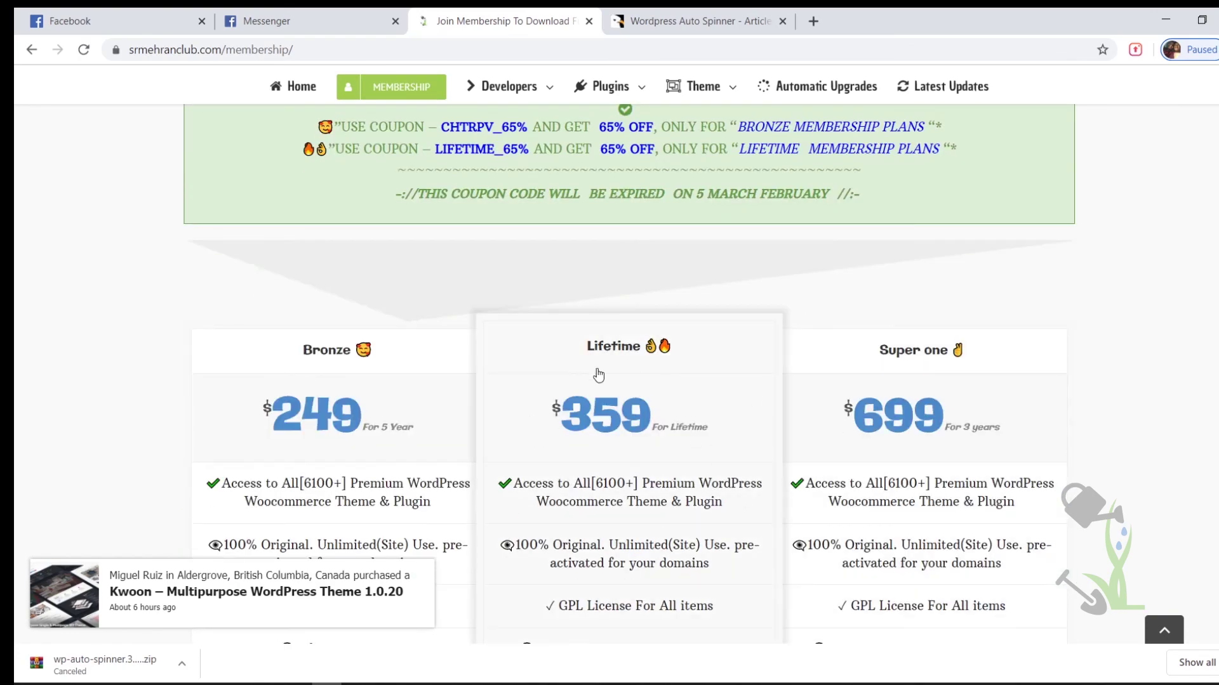
pyautogui.scroll(4, 569, 397)
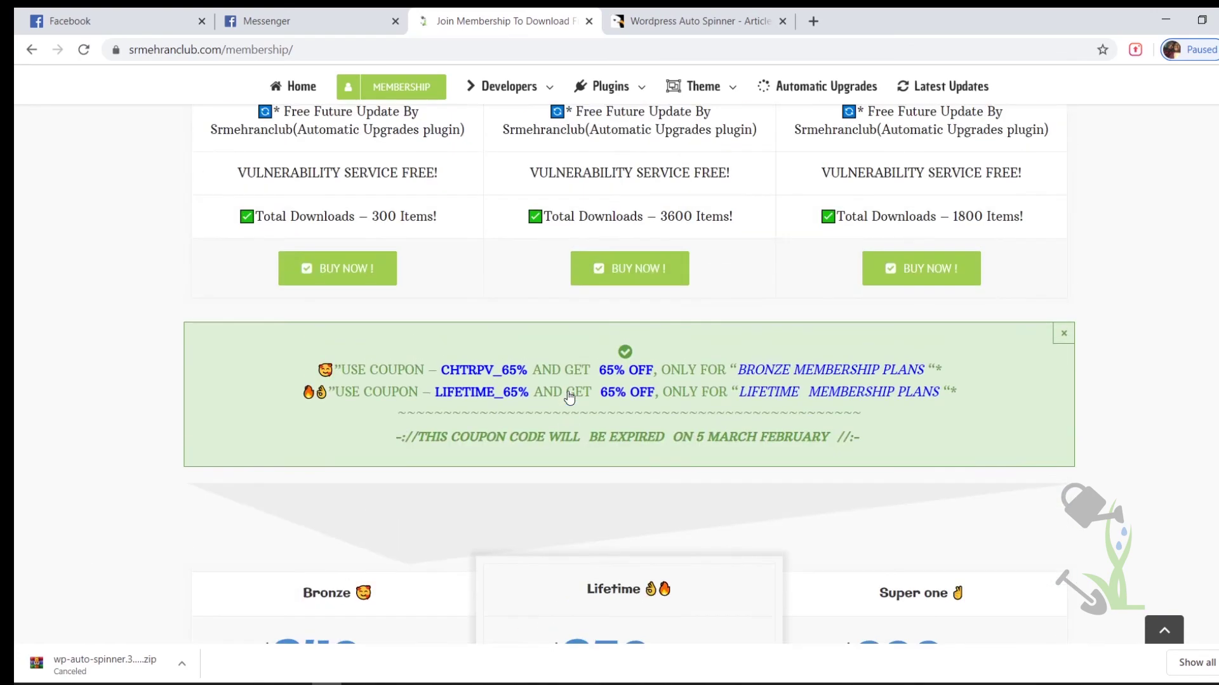
pyautogui.scroll(5, 570, 392)
pyautogui.scroll(4, 552, 400)
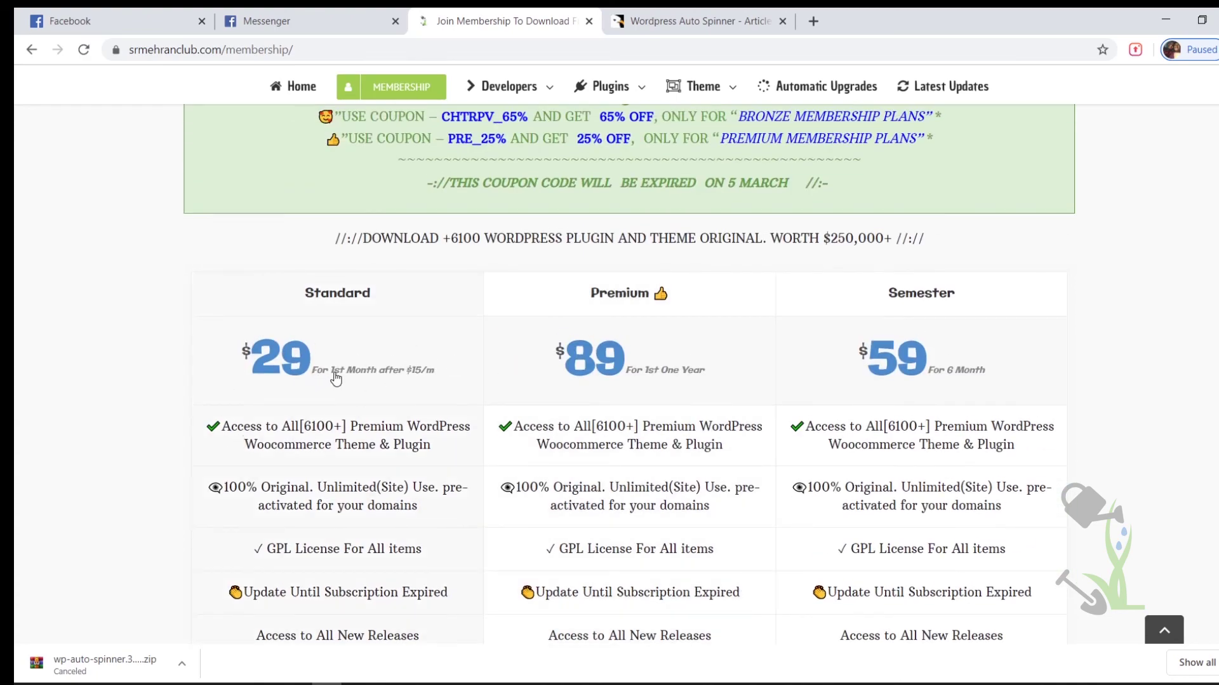
pyautogui.scroll(-5, 400, 356)
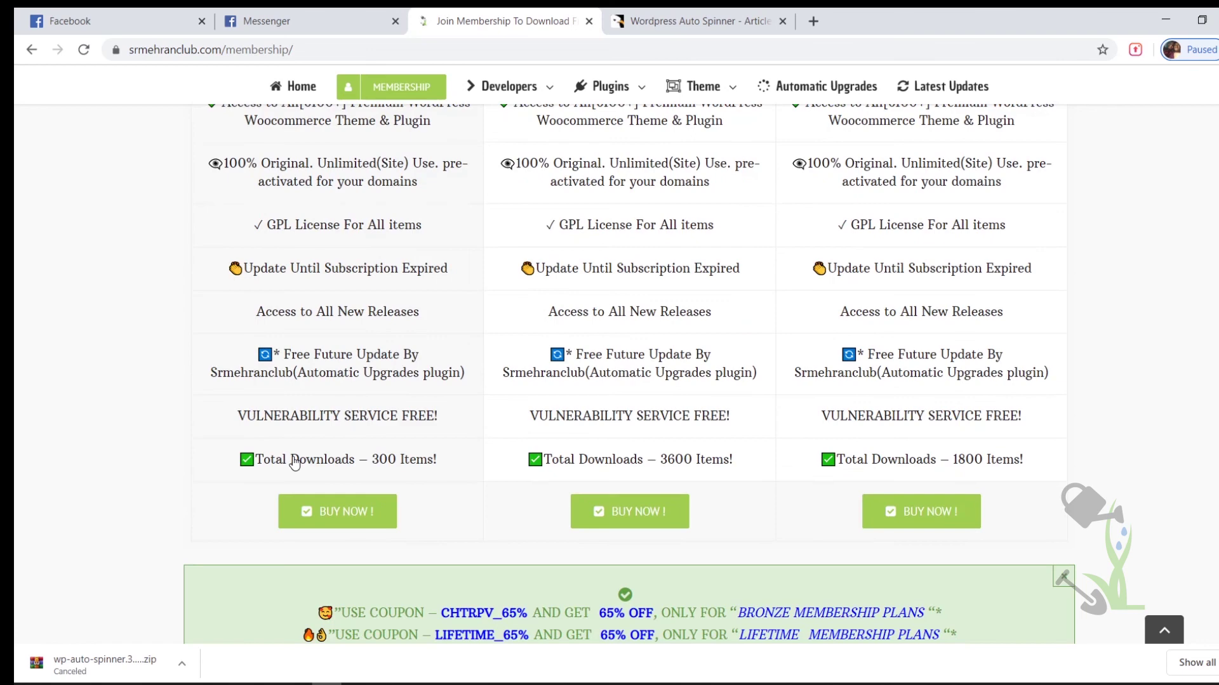